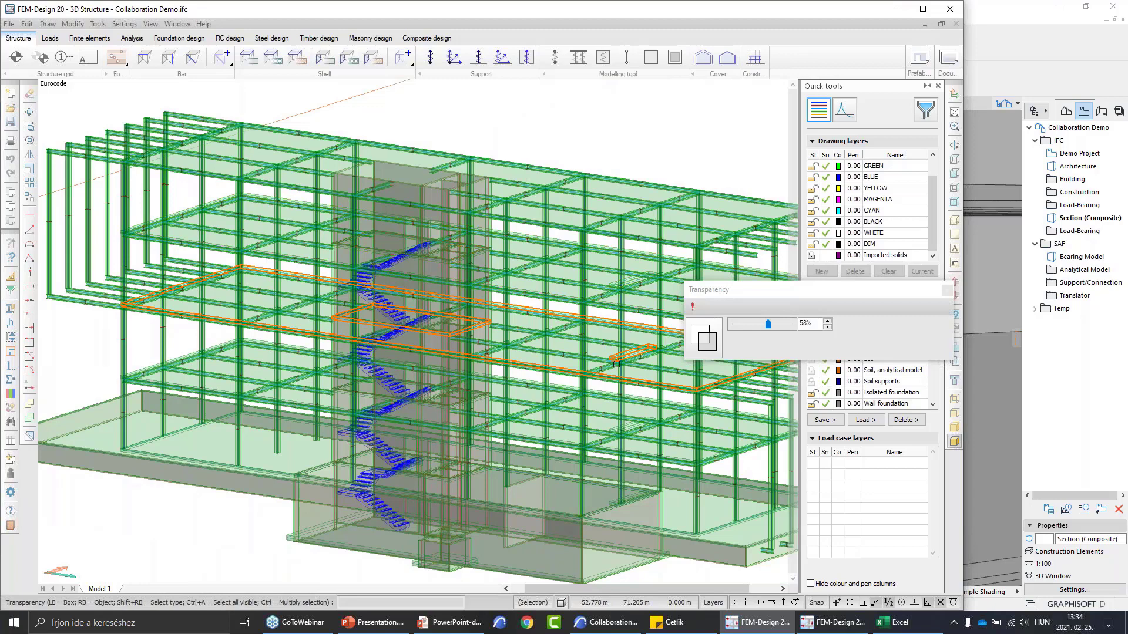
Close the Transparency tool and hide the Imported solids drawing layer
{"action": "key", "text": "Escape"}
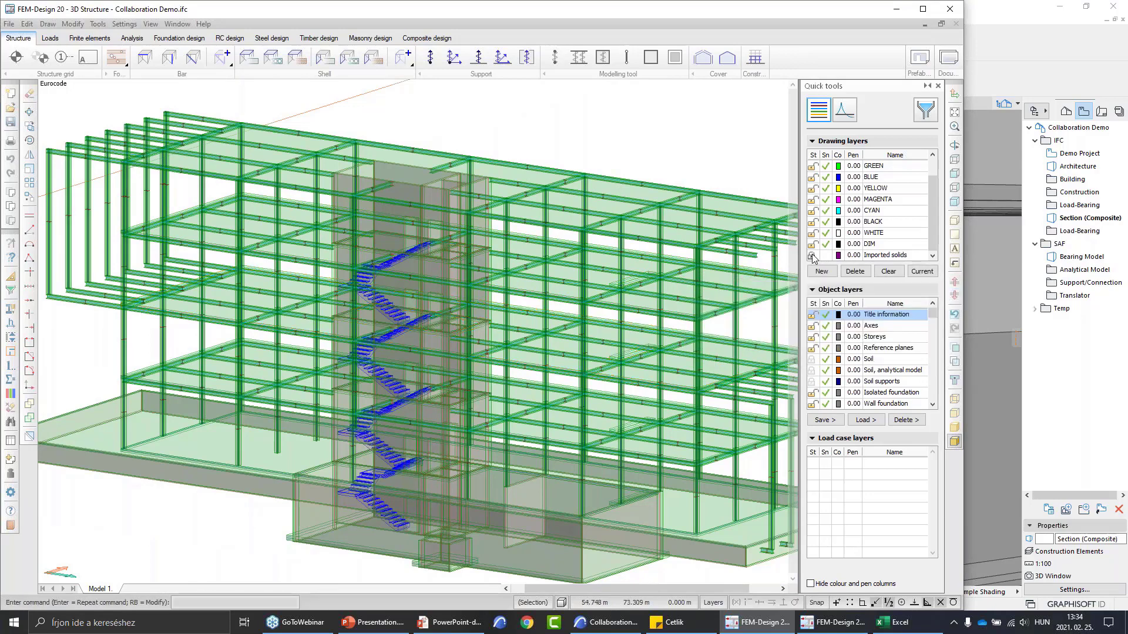
{"action": "left_click", "coordinate": [813, 256]}
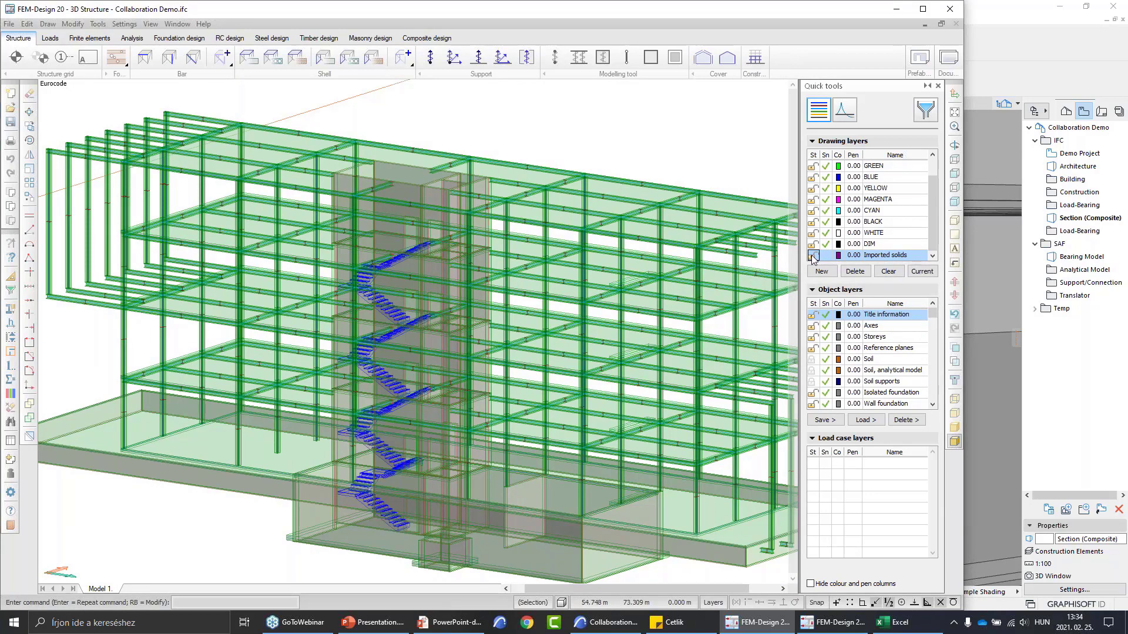
{"action": "left_click", "coordinate": [813, 256]}
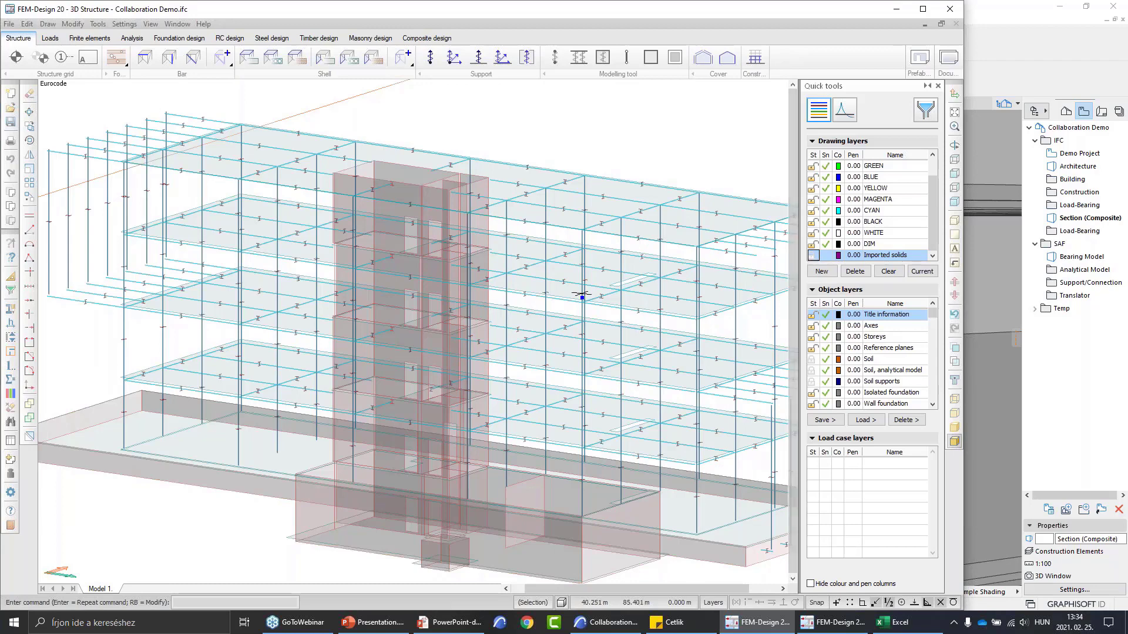
Examine the analytical model's beams, columns and slabs, especially the connections at the building's projecting end frames
{"action": "scroll", "coordinate": [534, 290], "scroll_direction": "down", "scroll_amount": 1}
{"action": "scroll", "coordinate": [529, 320], "scroll_direction": "down", "scroll_amount": 1}
{"action": "middle_click_drag", "start_coordinate": [527, 320], "coordinate": [493, 315]}
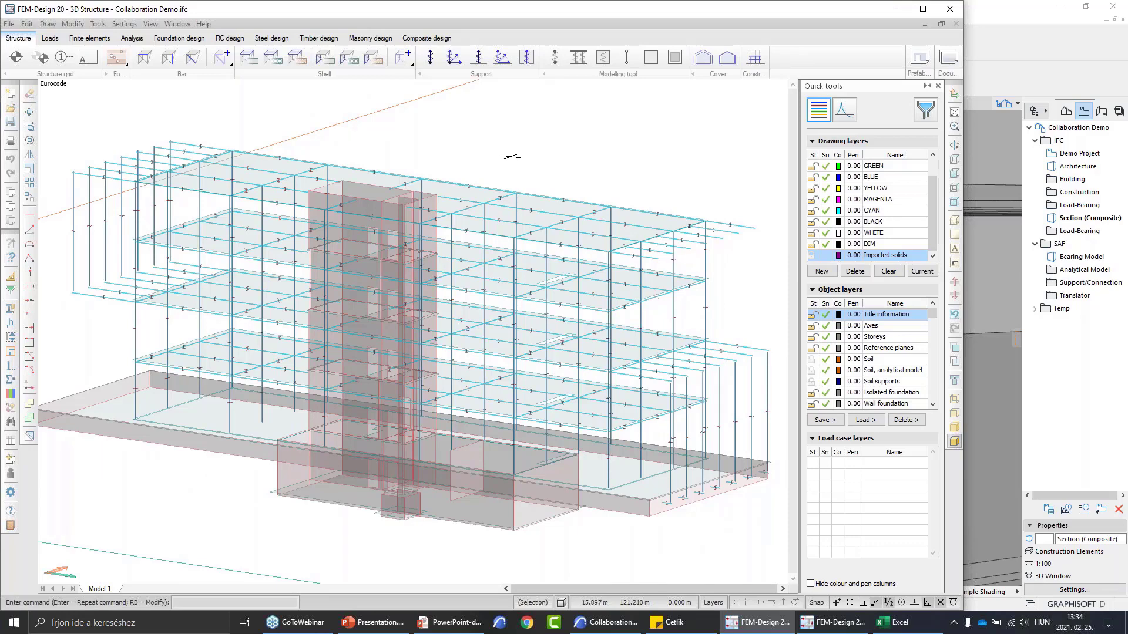
{"action": "middle_click_drag", "start_coordinate": [133, 149], "coordinate": [174, 144]}
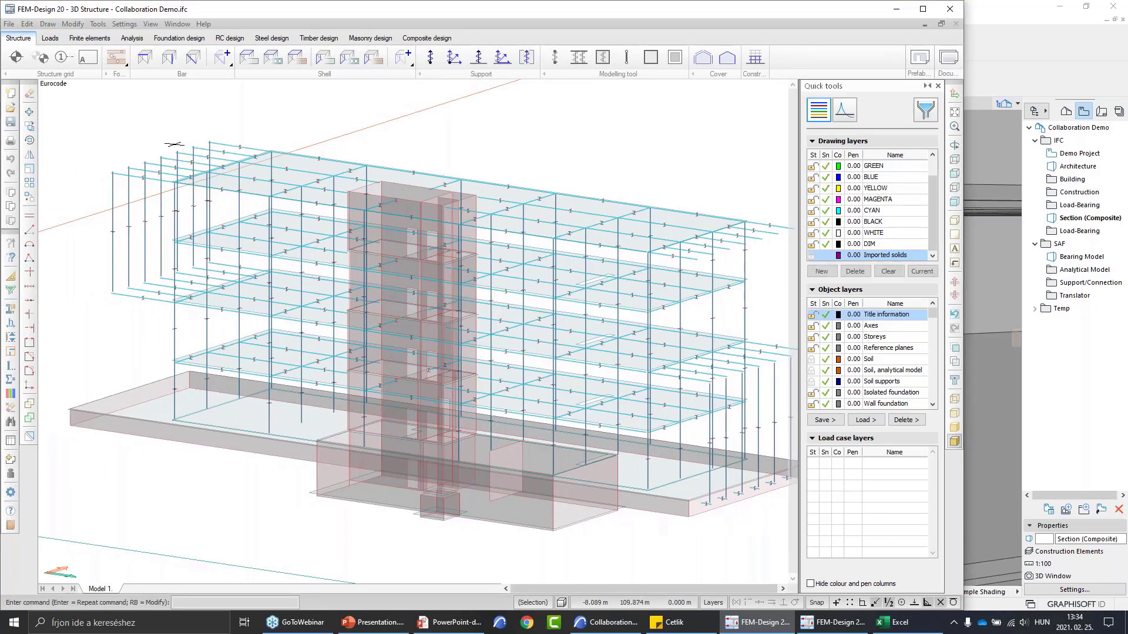
{"action": "scroll", "coordinate": [174, 144], "scroll_direction": "up", "scroll_amount": 5}
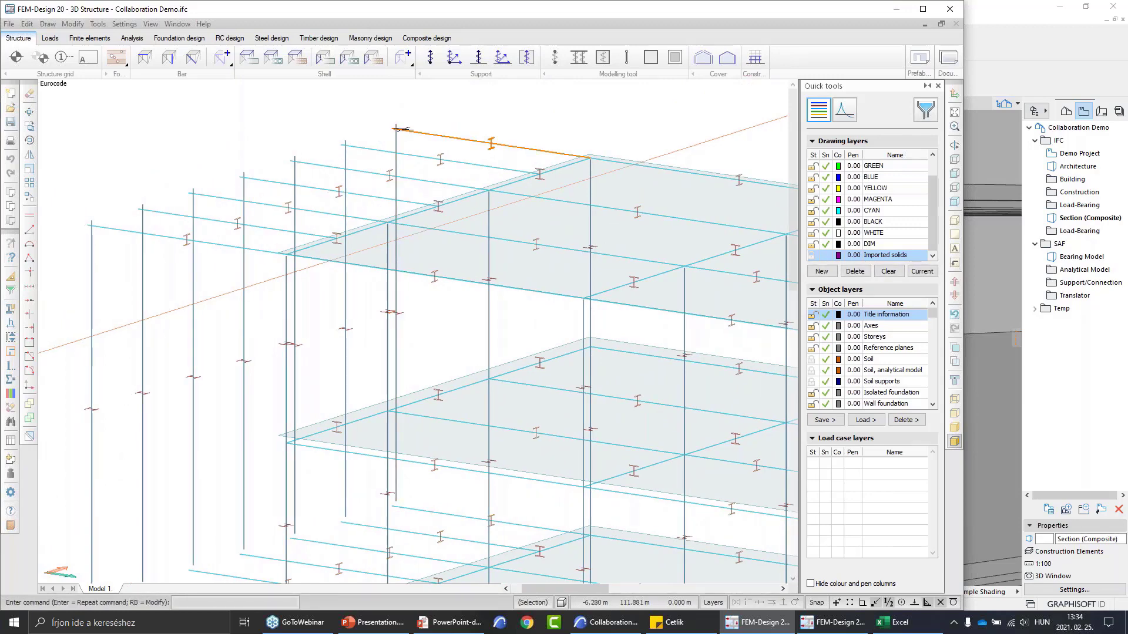
{"action": "scroll", "coordinate": [376, 115], "scroll_direction": "up", "scroll_amount": 2}
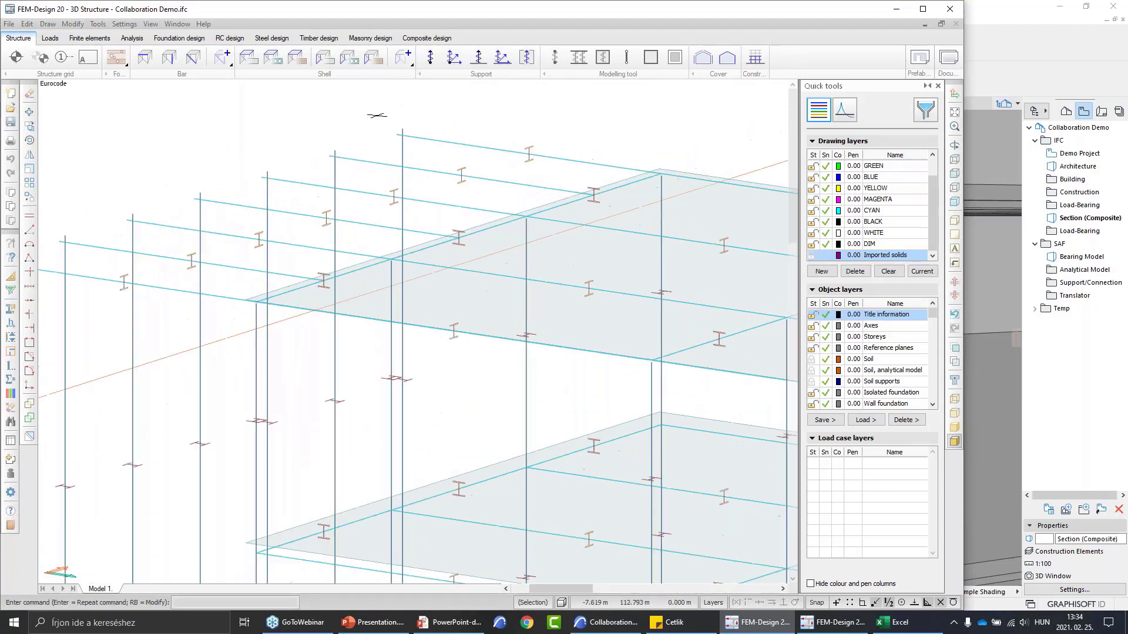
{"action": "scroll", "coordinate": [308, 381], "scroll_direction": "down", "scroll_amount": 3}
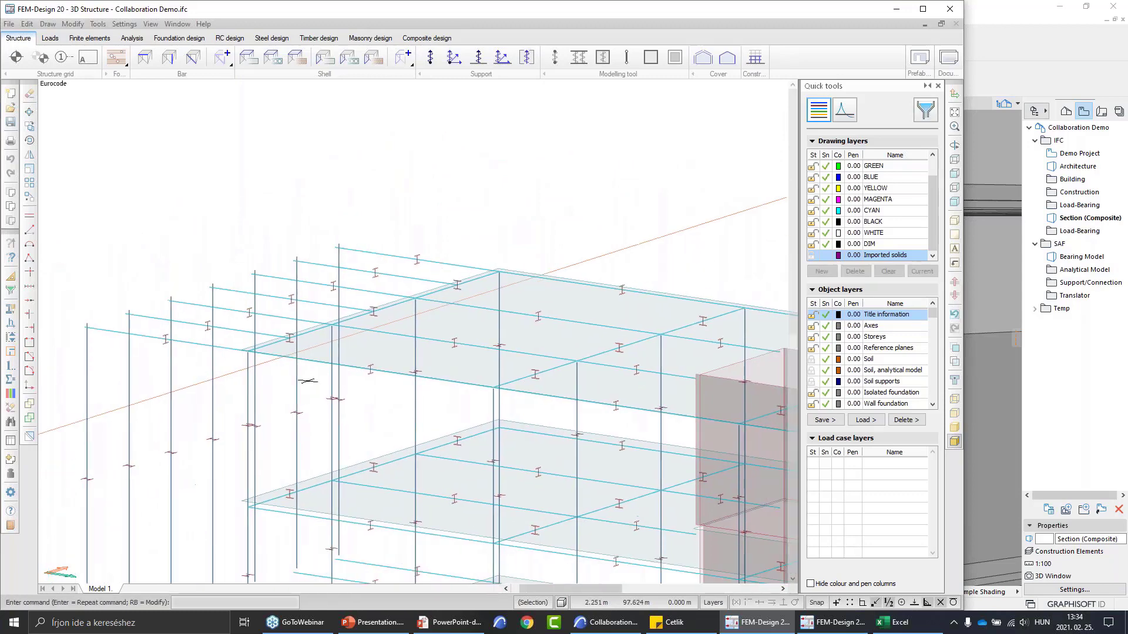
{"action": "left_click_drag", "start_coordinate": [308, 381], "coordinate": [225, 330]}
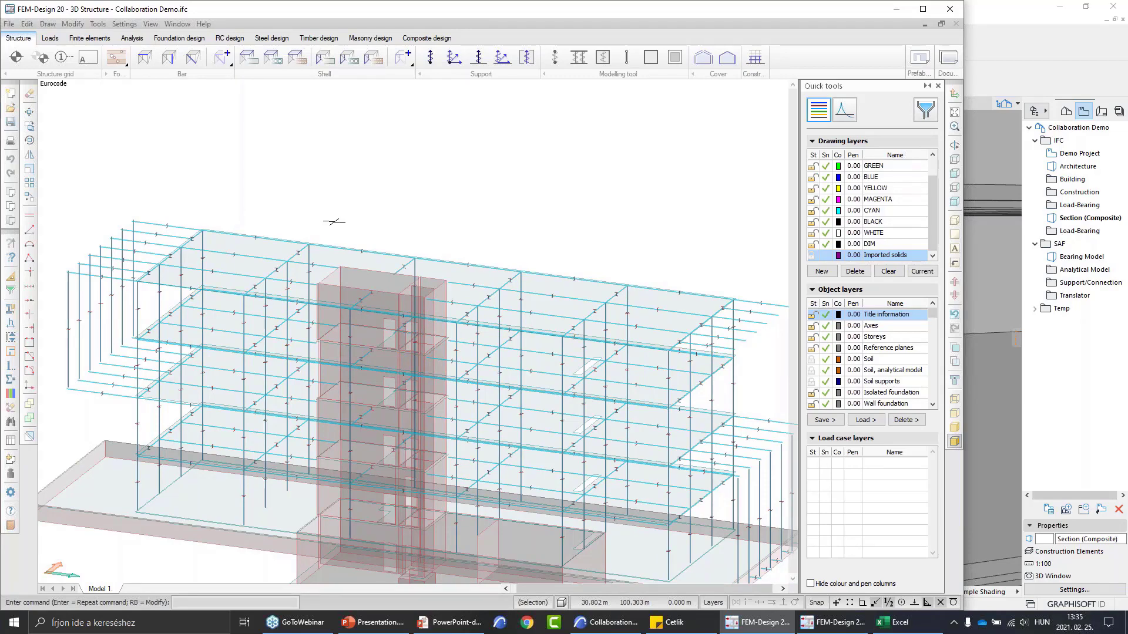
{"action": "scroll", "coordinate": [335, 222], "scroll_direction": "down", "scroll_amount": 3}
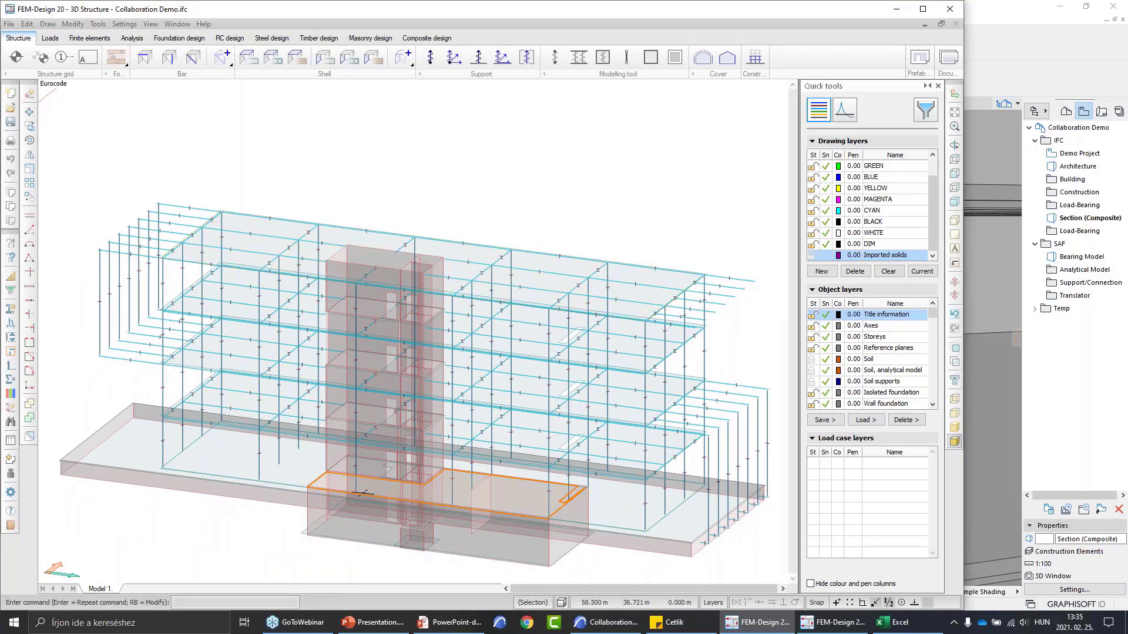
Isolate all walls by hiding every other object, and inspect the door openings in the core walls
{"action": "right_click", "coordinate": [258, 495]}
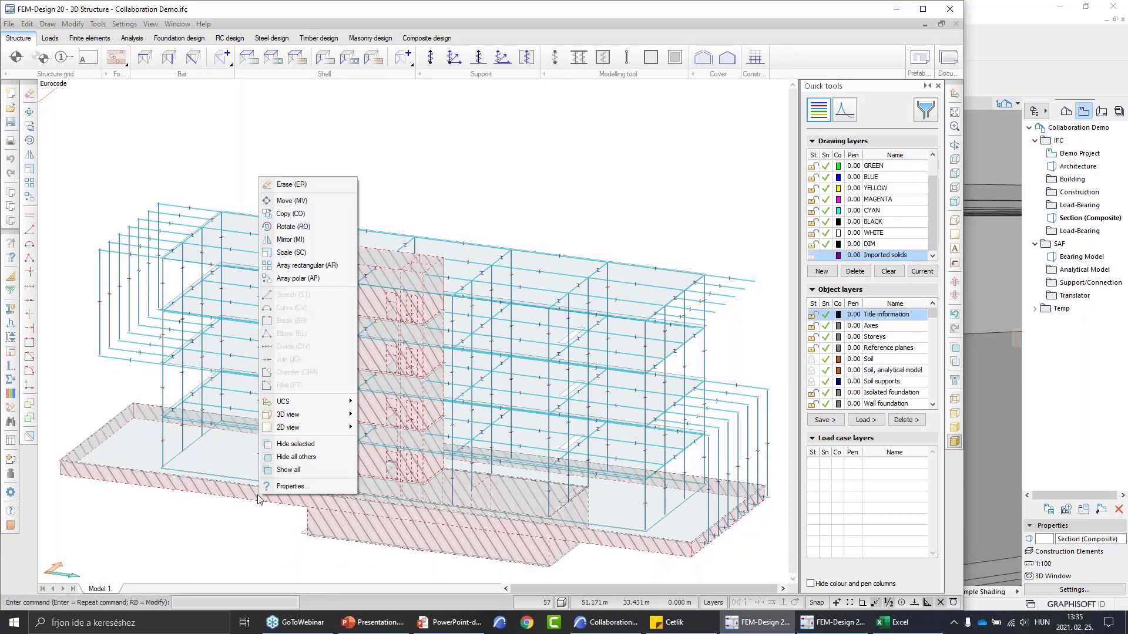
{"action": "left_click", "coordinate": [288, 457]}
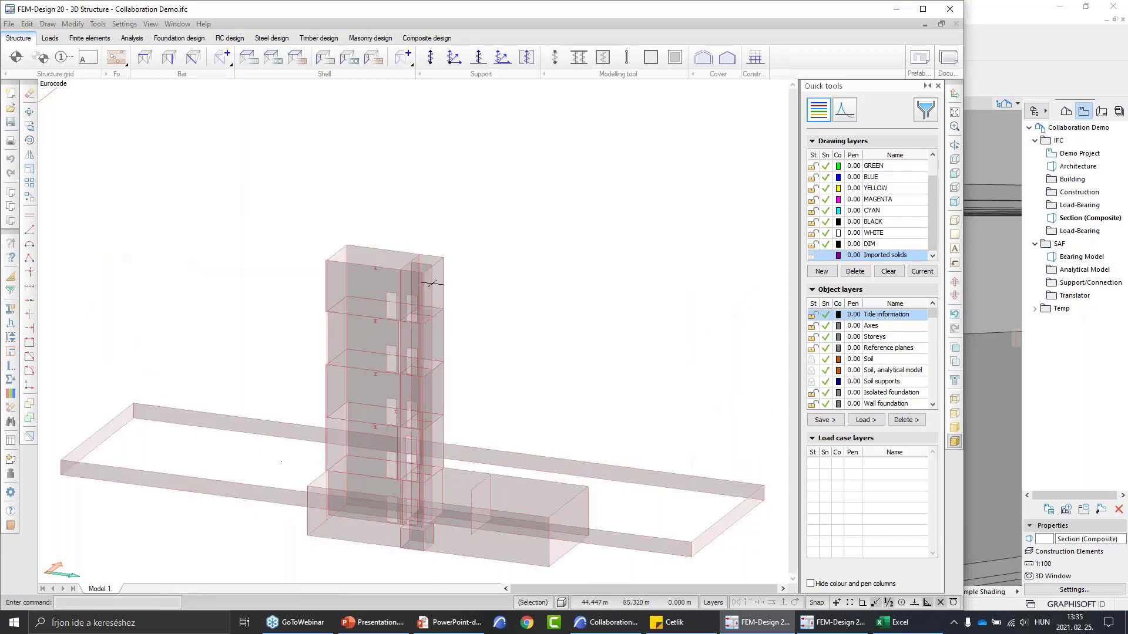
{"action": "scroll", "coordinate": [317, 411], "scroll_direction": "up", "scroll_amount": 5}
{"action": "scroll", "coordinate": [357, 276], "scroll_direction": "up", "scroll_amount": 1}
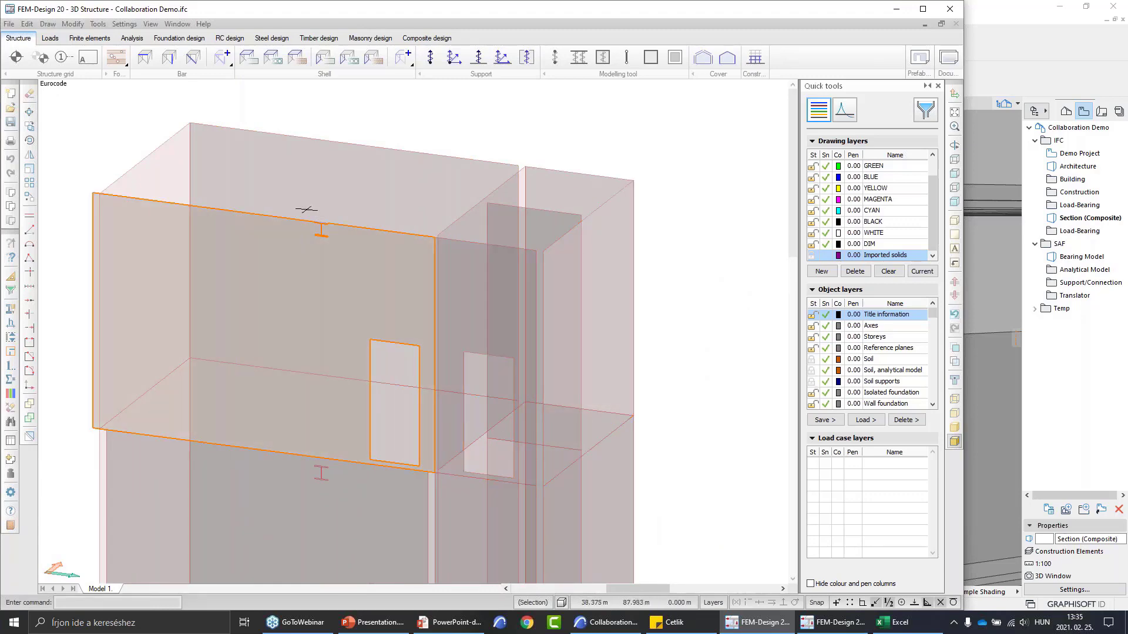
{"action": "scroll", "coordinate": [417, 316], "scroll_direction": "down", "scroll_amount": 1}
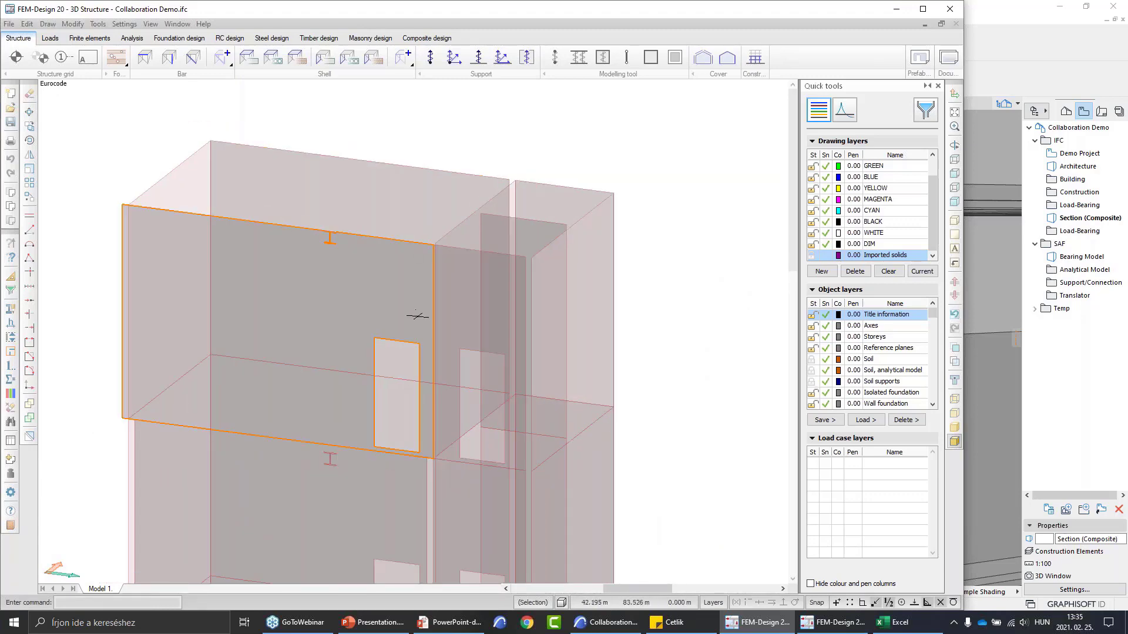
{"action": "scroll", "coordinate": [428, 448], "scroll_direction": "up", "scroll_amount": 2}
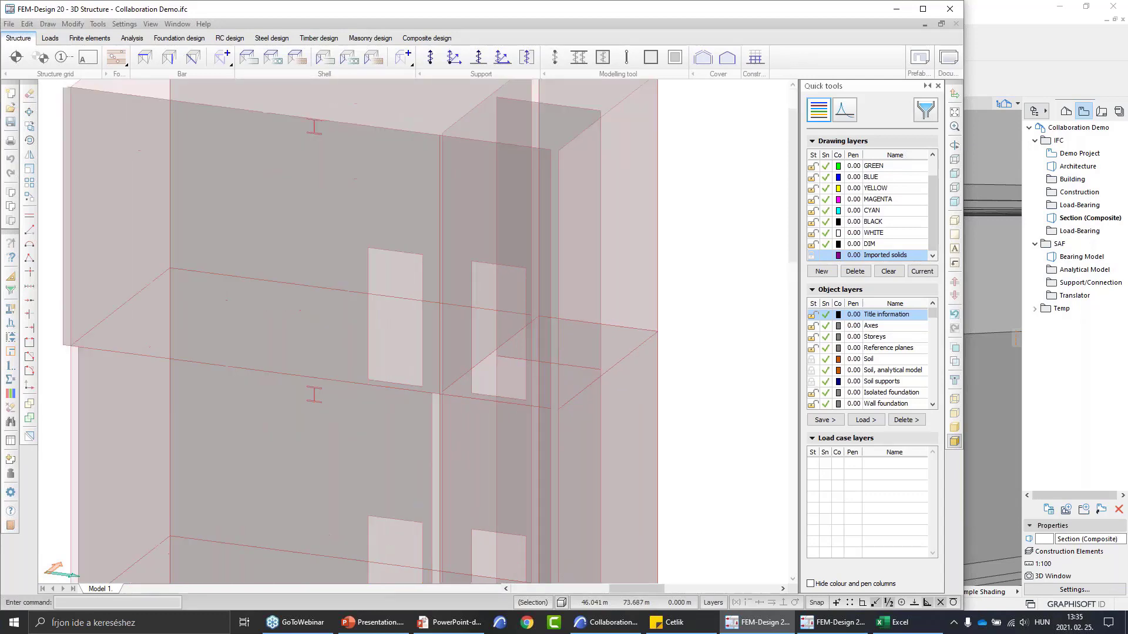
{"action": "scroll", "coordinate": [376, 411], "scroll_direction": "up", "scroll_amount": 2}
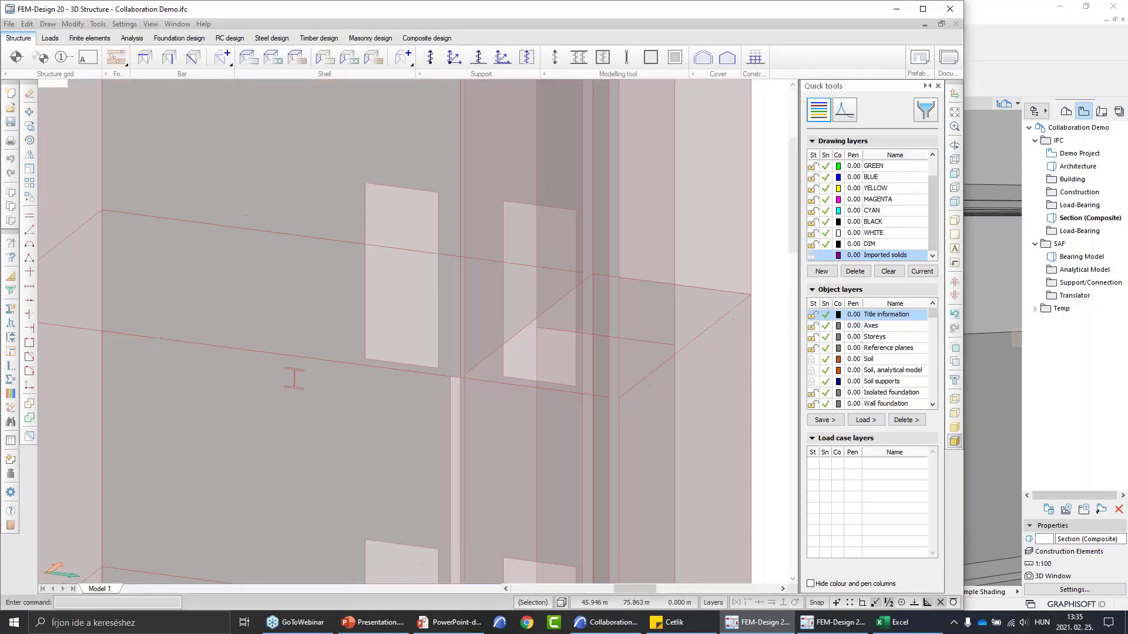
{"action": "scroll", "coordinate": [248, 350], "scroll_direction": "down", "scroll_amount": 5}
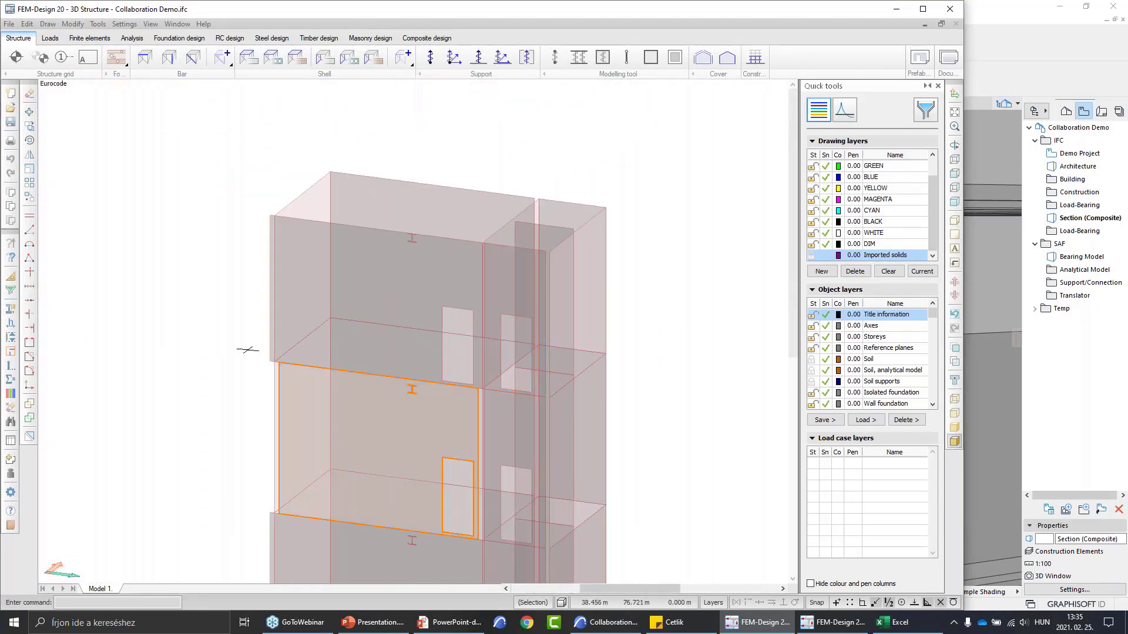
Run Correct model automatically on all visible walls with only Fix small areas and lines selected, and apply the corrections
{"action": "left_click", "coordinate": [10, 352]}
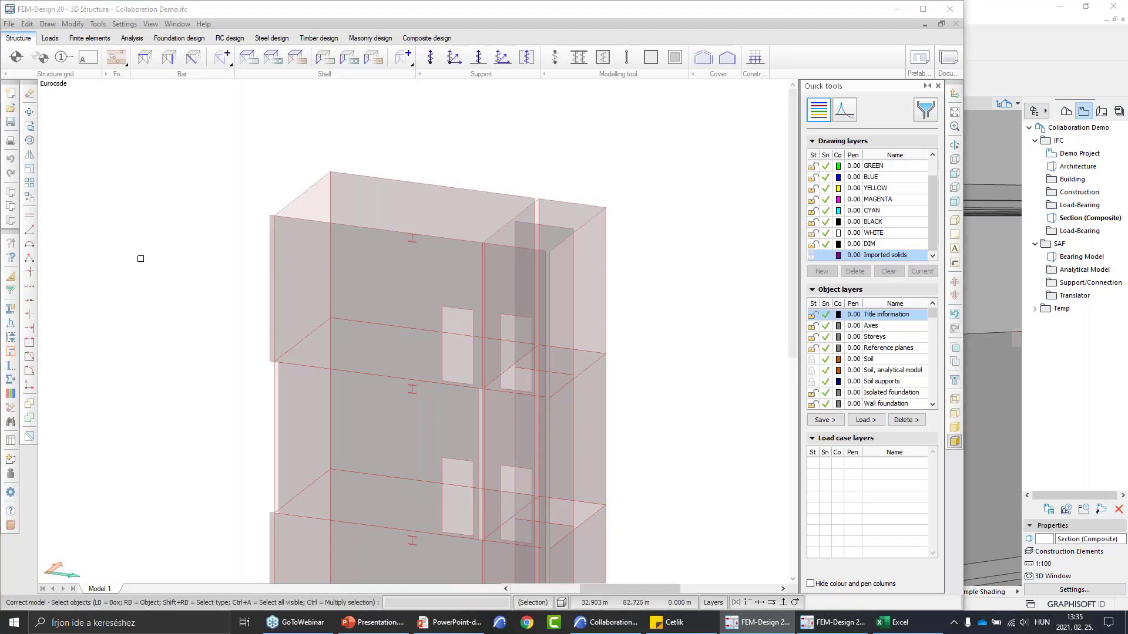
{"action": "key", "text": "ctrl+a"}
{"action": "left_click", "coordinate": [718, 349]}
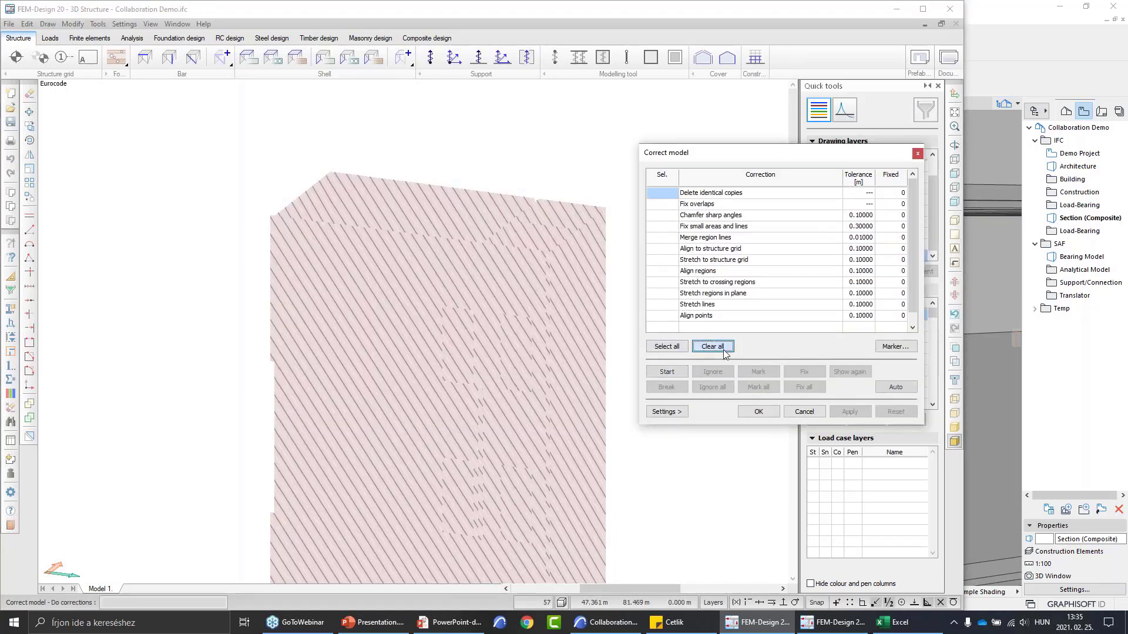
{"action": "left_click", "coordinate": [663, 227]}
{"action": "left_click", "coordinate": [662, 227]}
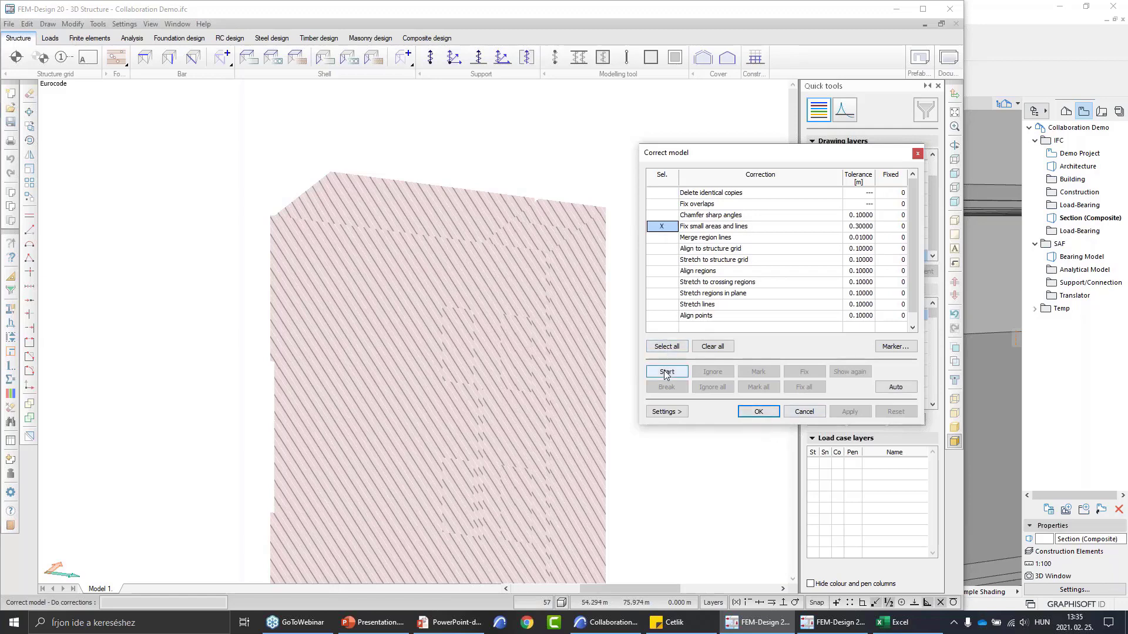
{"action": "left_click", "coordinate": [892, 388]}
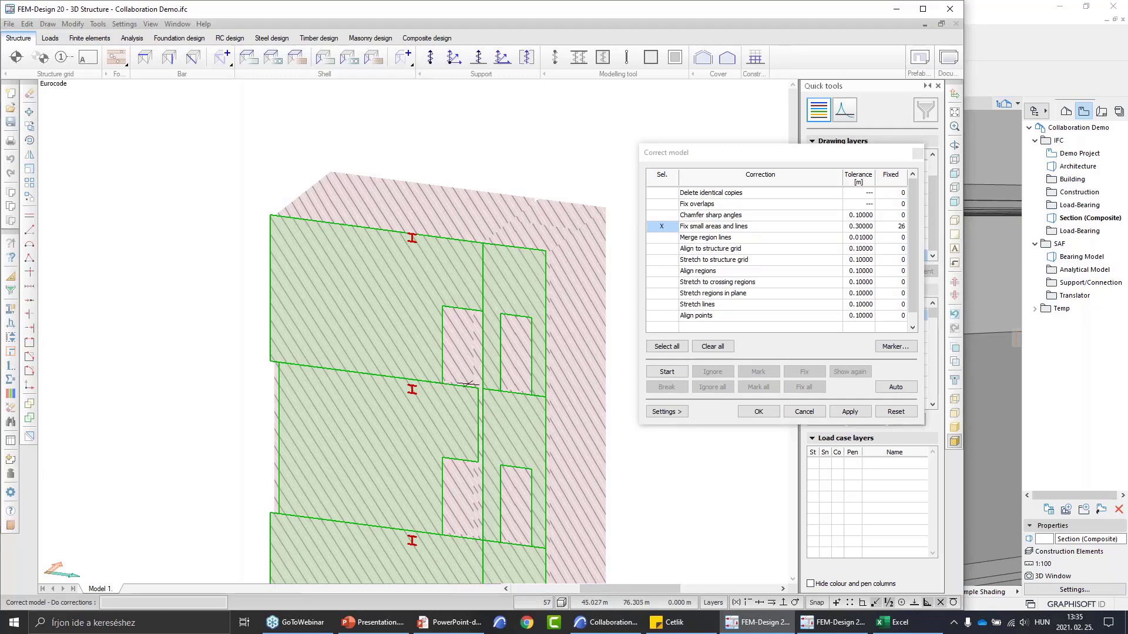
{"action": "left_click", "coordinate": [843, 413]}
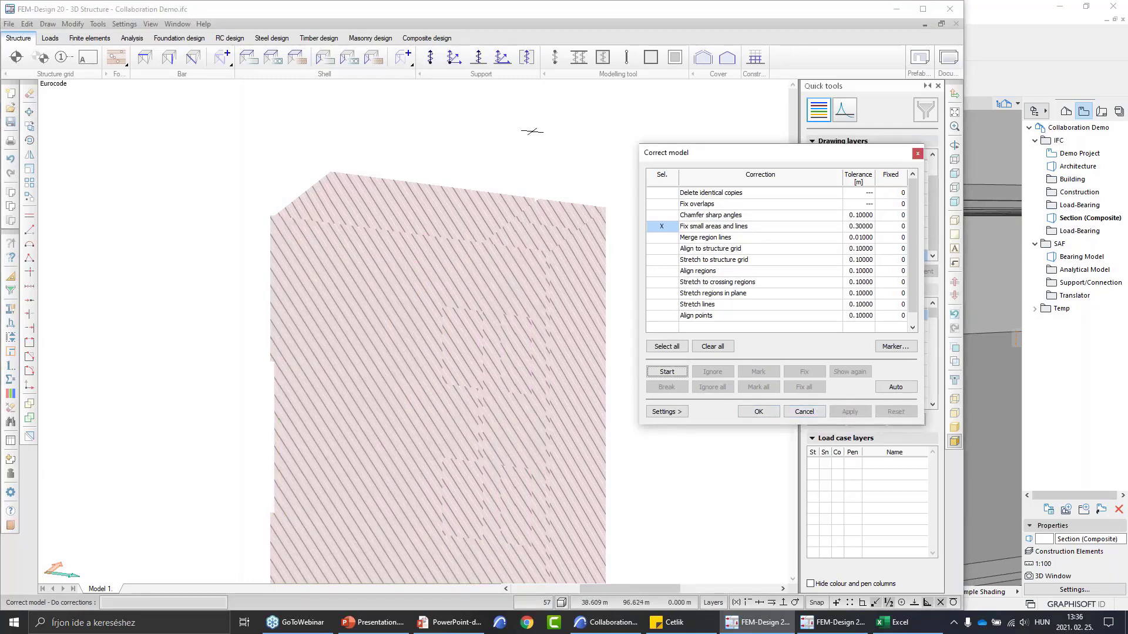
{"action": "key", "text": "Escape"}
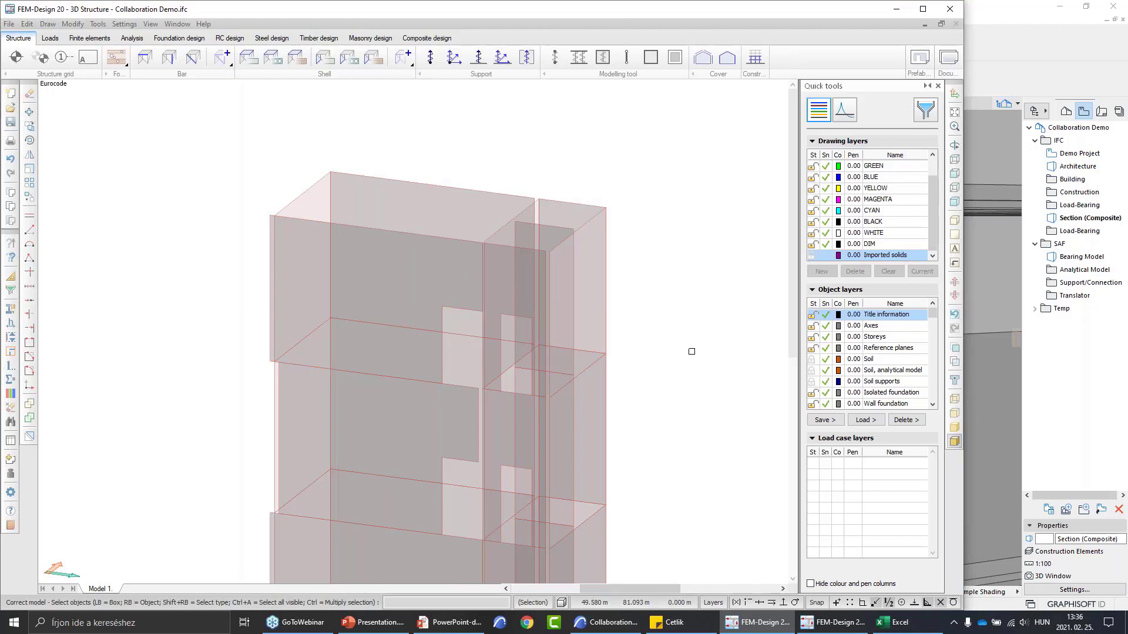
{"action": "key", "text": "Escape"}
Bring up the sticky note with the model correction checklist, and show all hidden objects in the structural model again
{"action": "left_click", "coordinate": [667, 622]}
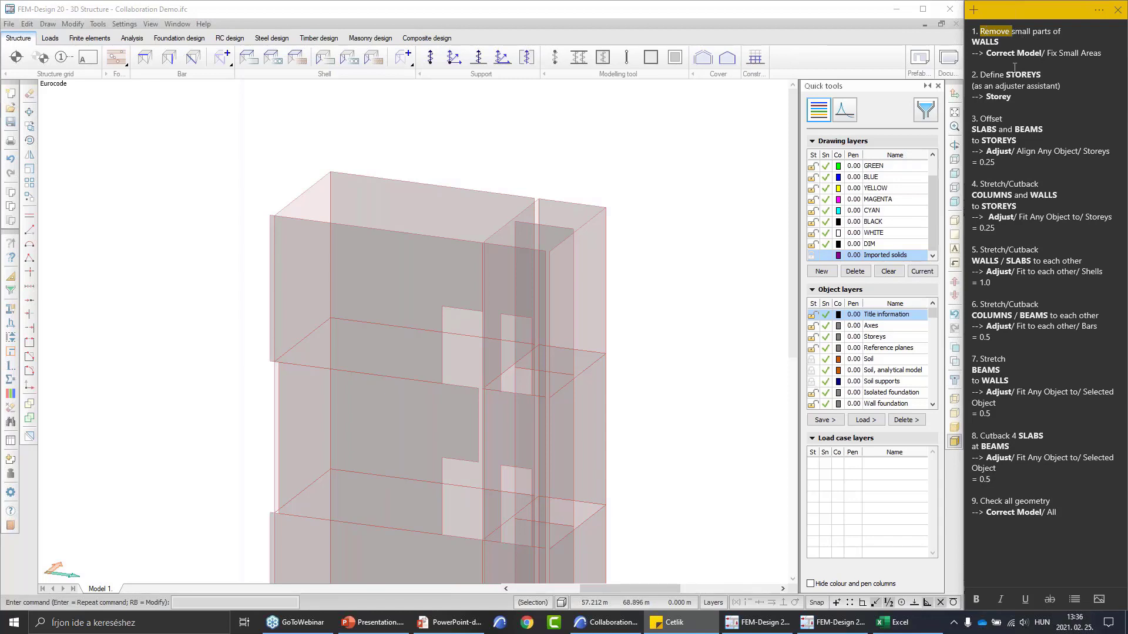
{"action": "scroll", "coordinate": [675, 253], "scroll_direction": "down", "scroll_amount": 3}
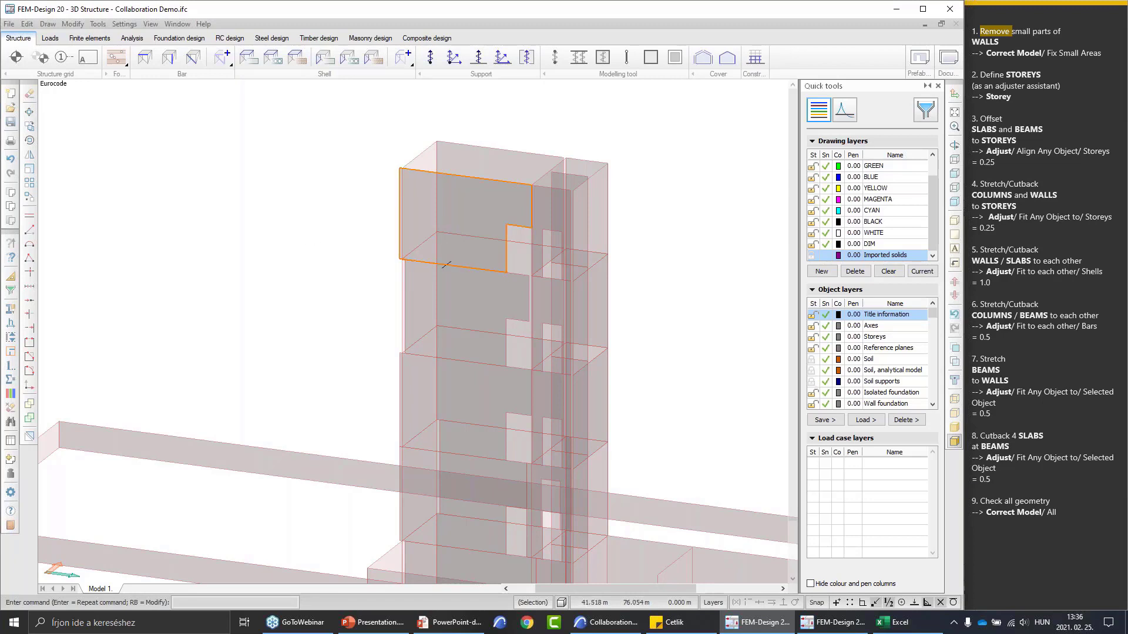
{"action": "right_click", "coordinate": [471, 214]}
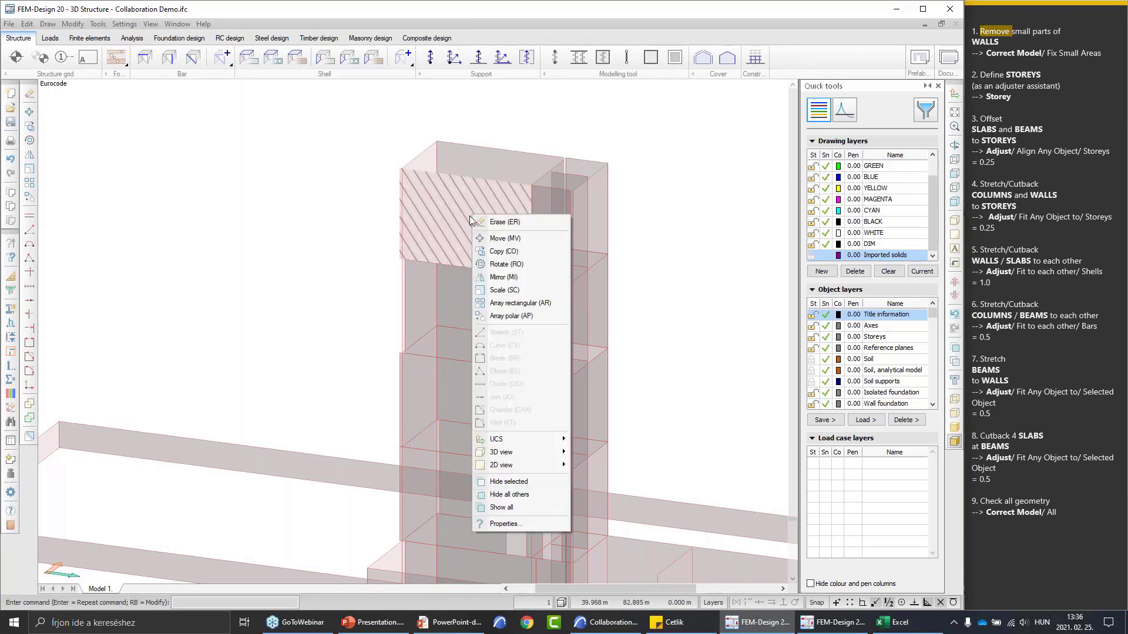
{"action": "left_click", "coordinate": [519, 508]}
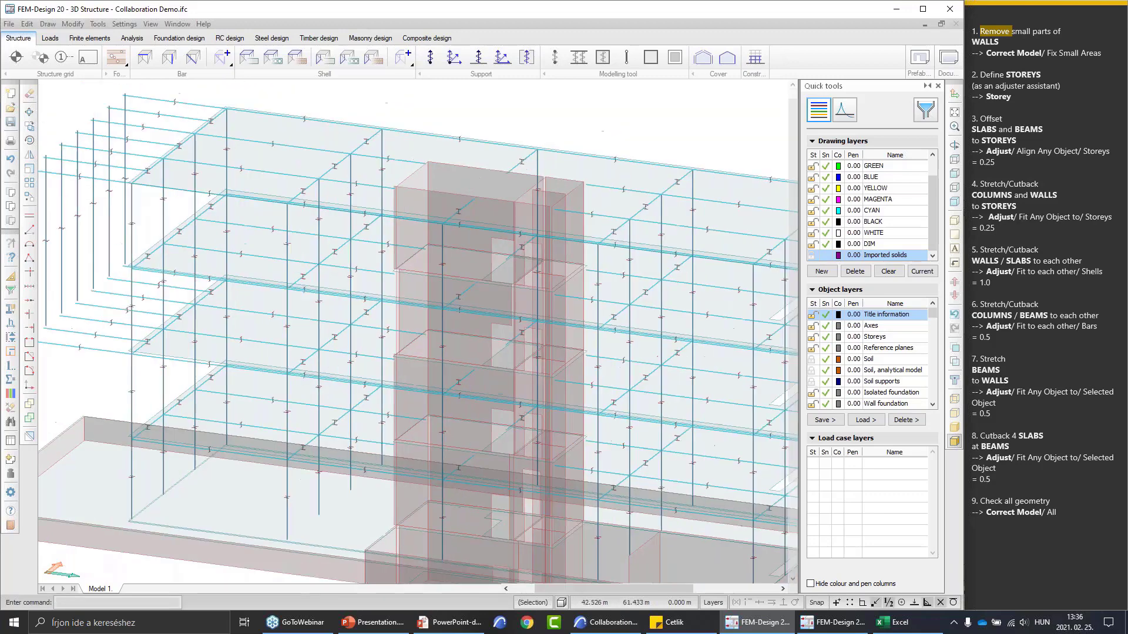
Isolate all slabs by hiding every other object, and inspect their levels in a side-on view
{"action": "right_click", "coordinate": [294, 135]}
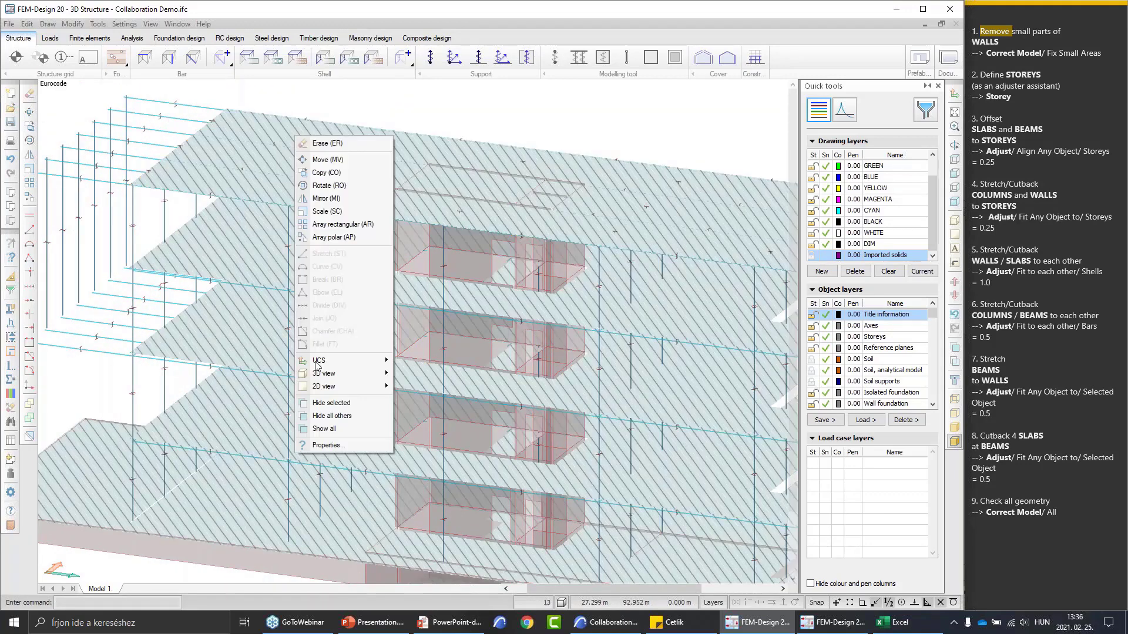
{"action": "left_click", "coordinate": [344, 416]}
{"action": "scroll", "coordinate": [300, 429], "scroll_direction": "up", "scroll_amount": 5}
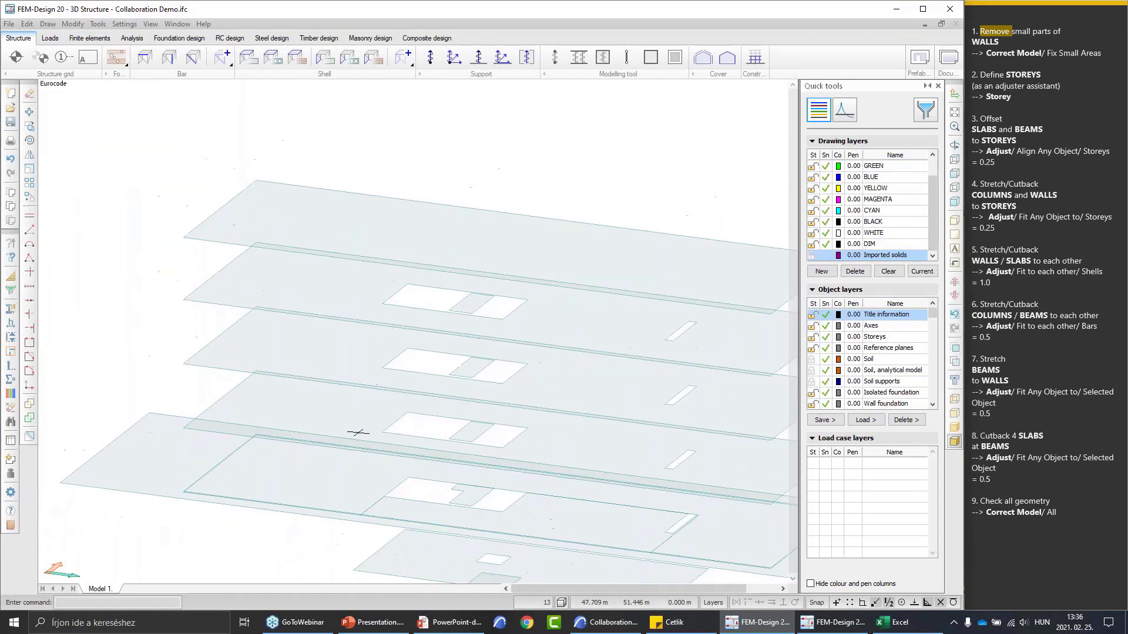
{"action": "middle_click_drag", "start_coordinate": [317, 494], "coordinate": [335, 355]}
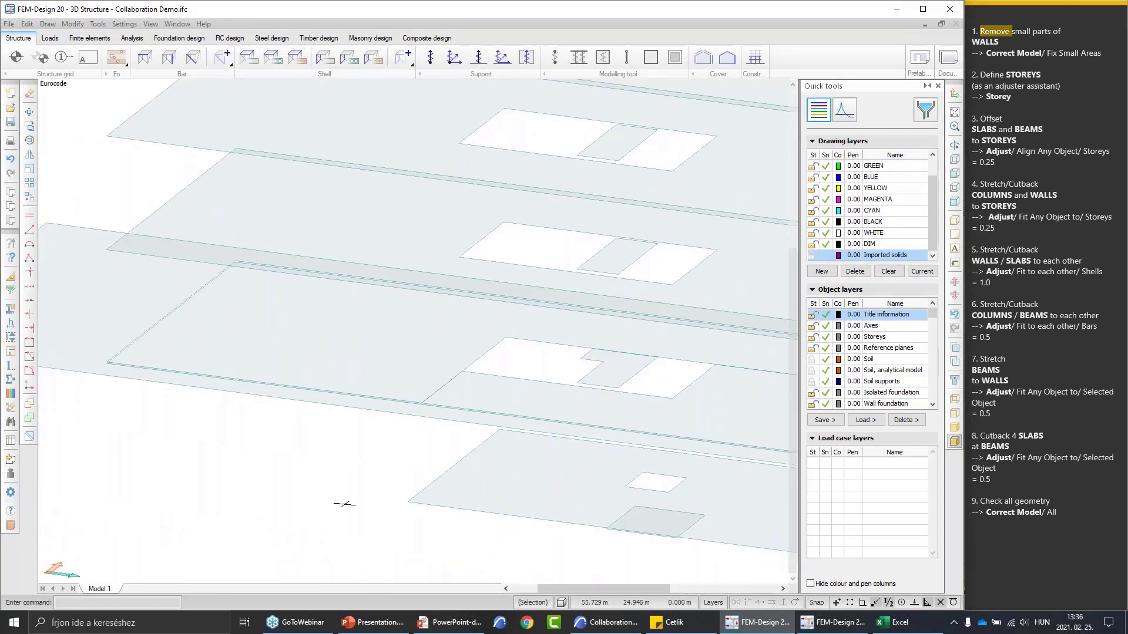
{"action": "middle_click_drag", "start_coordinate": [341, 513], "coordinate": [429, 455], "text": "alt"}
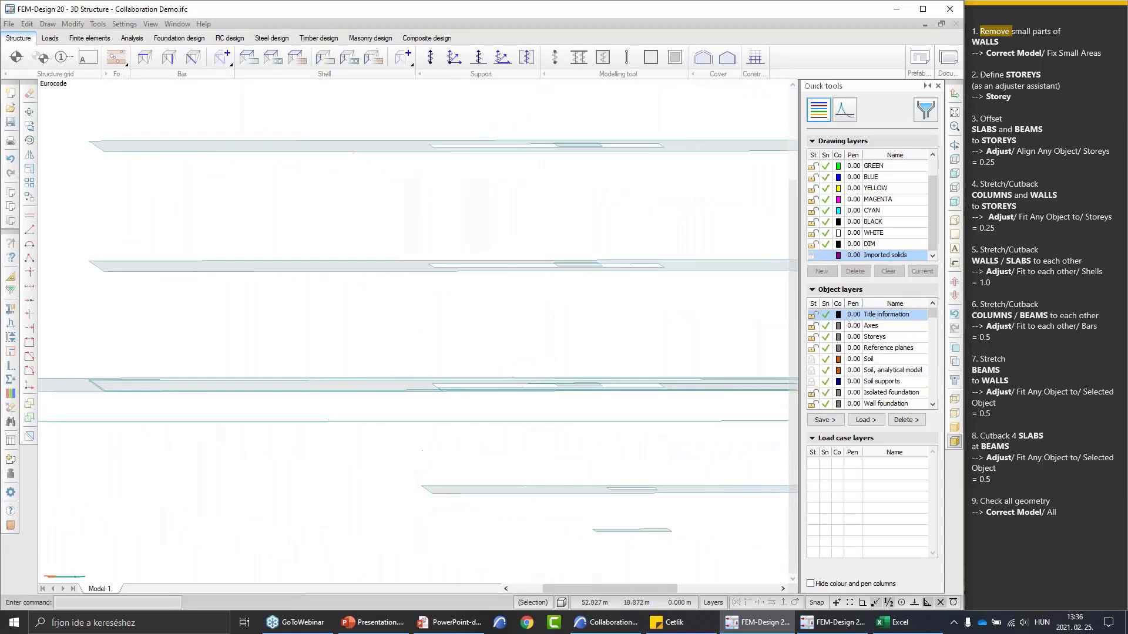
{"action": "scroll", "coordinate": [441, 402], "scroll_direction": "up", "scroll_amount": 4}
{"action": "scroll", "coordinate": [442, 402], "scroll_direction": "up", "scroll_amount": 3}
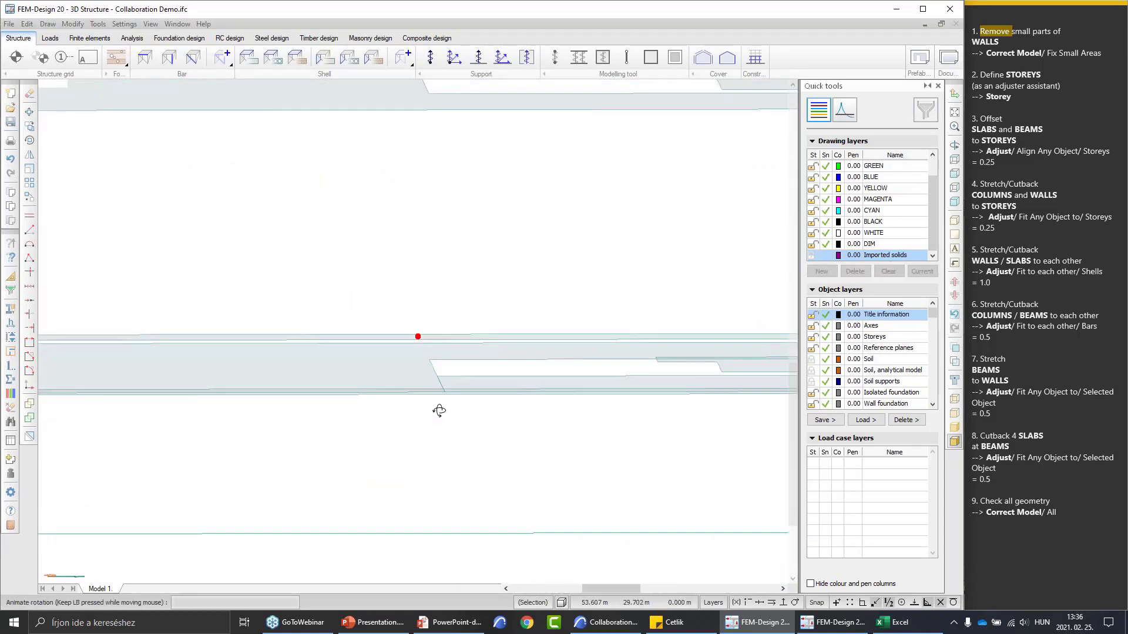
{"action": "left_click", "coordinate": [427, 339]}
{"action": "scroll", "coordinate": [441, 412], "scroll_direction": "down", "scroll_amount": 5}
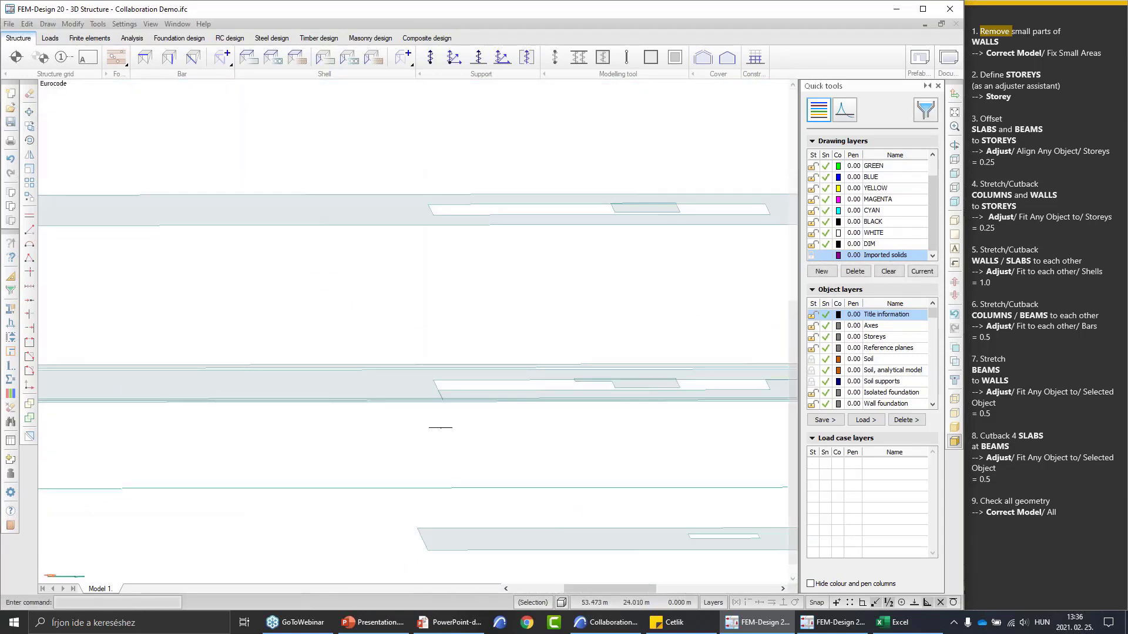
Define storeys from the levels of all visible slabs with a tolerance of 0.1 m, and inspect the generated storeys
{"action": "left_click", "coordinate": [16, 56]}
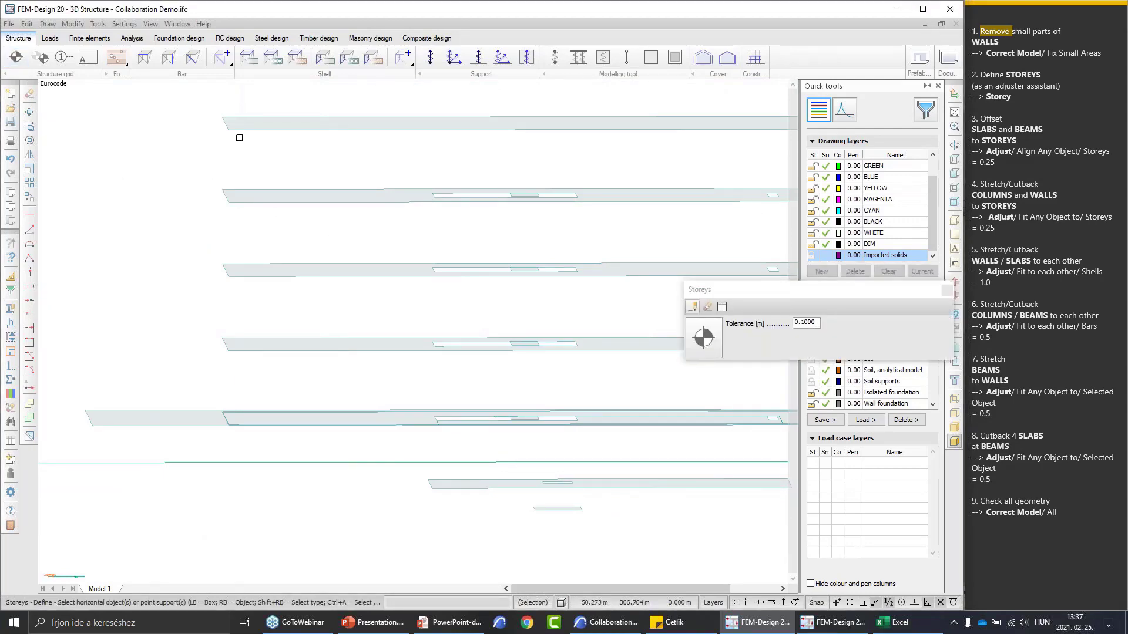
{"action": "key", "text": "ctrl+a"}
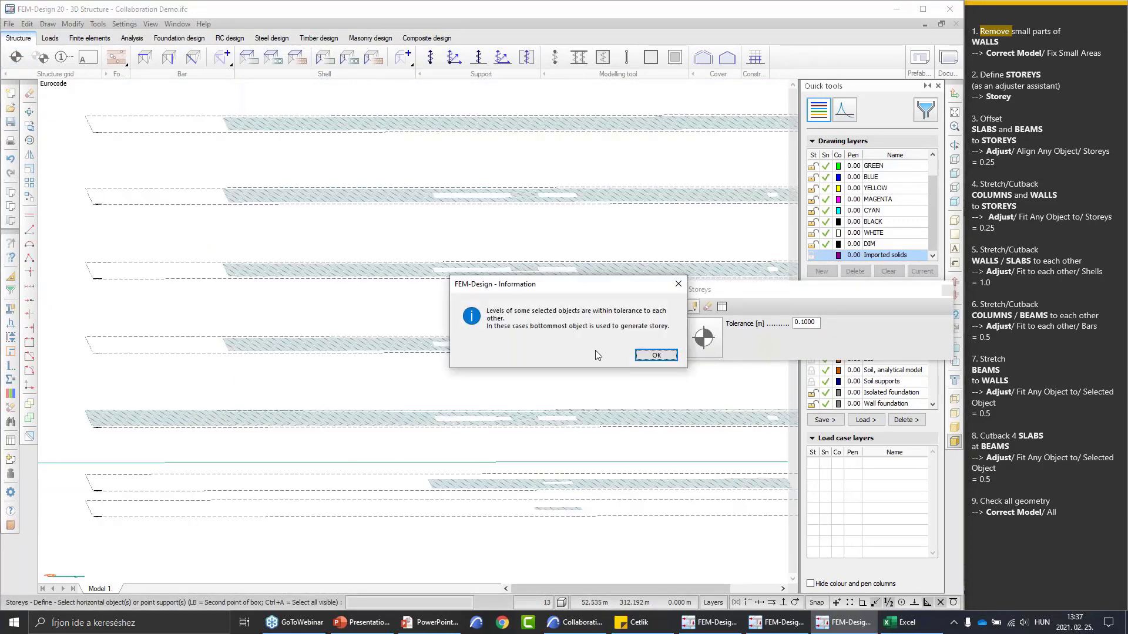
{"action": "left_click", "coordinate": [657, 356]}
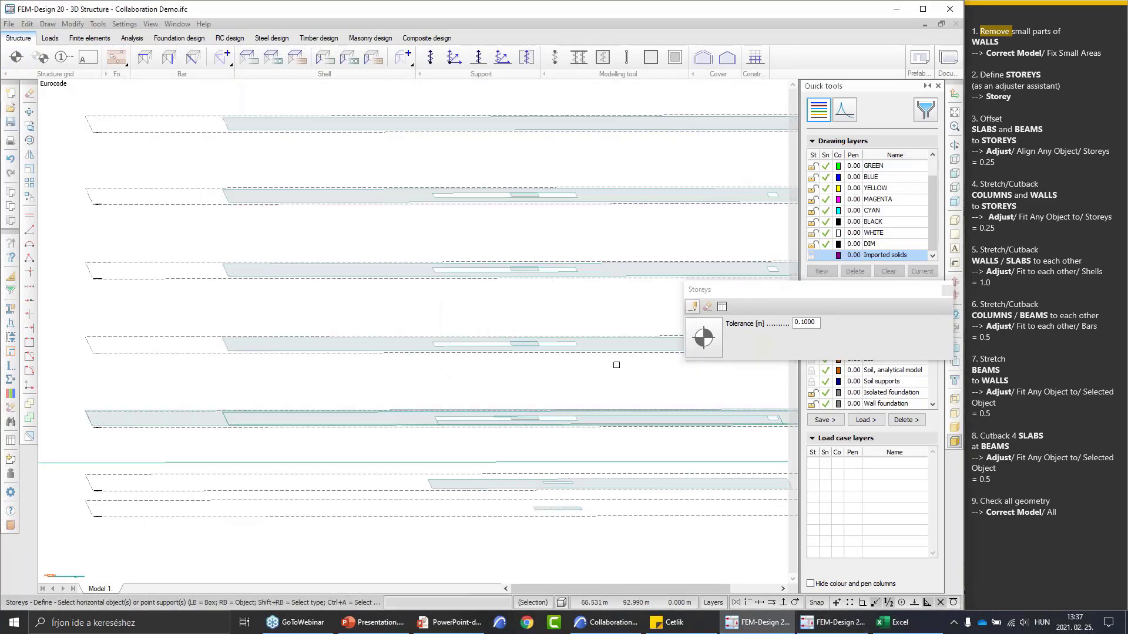
{"action": "scroll", "coordinate": [239, 443], "scroll_direction": "up", "scroll_amount": 1}
{"action": "scroll", "coordinate": [239, 443], "scroll_direction": "down", "scroll_amount": 6}
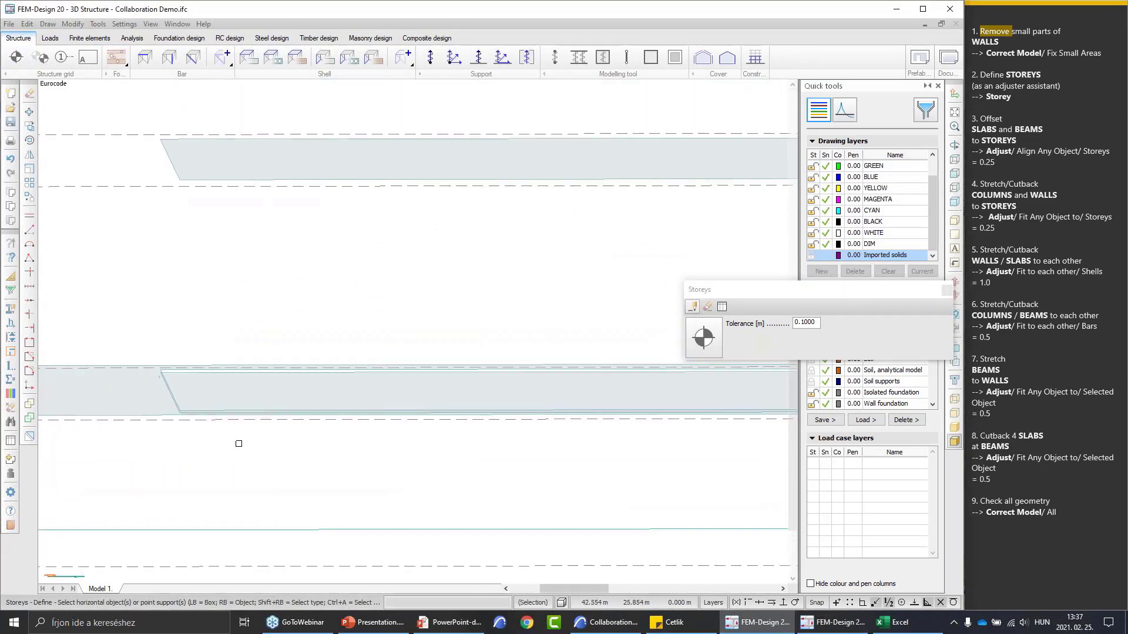
{"action": "scroll", "coordinate": [221, 428], "scroll_direction": "up", "scroll_amount": 3}
{"action": "scroll", "coordinate": [225, 407], "scroll_direction": "down", "scroll_amount": 4}
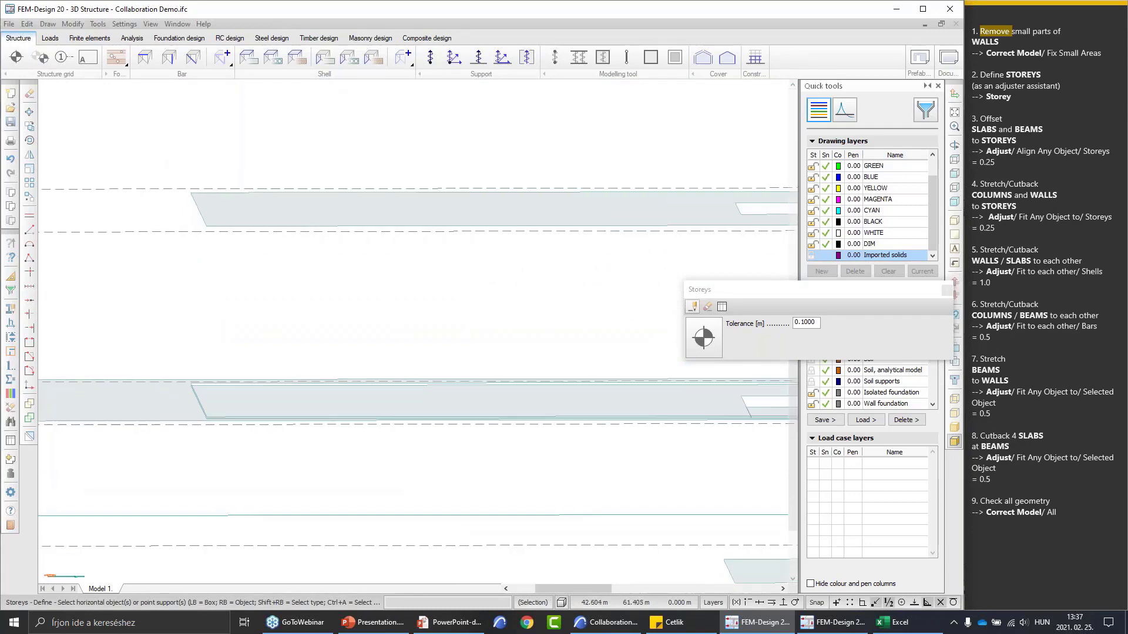
{"action": "scroll", "coordinate": [225, 407], "scroll_direction": "down", "scroll_amount": 2}
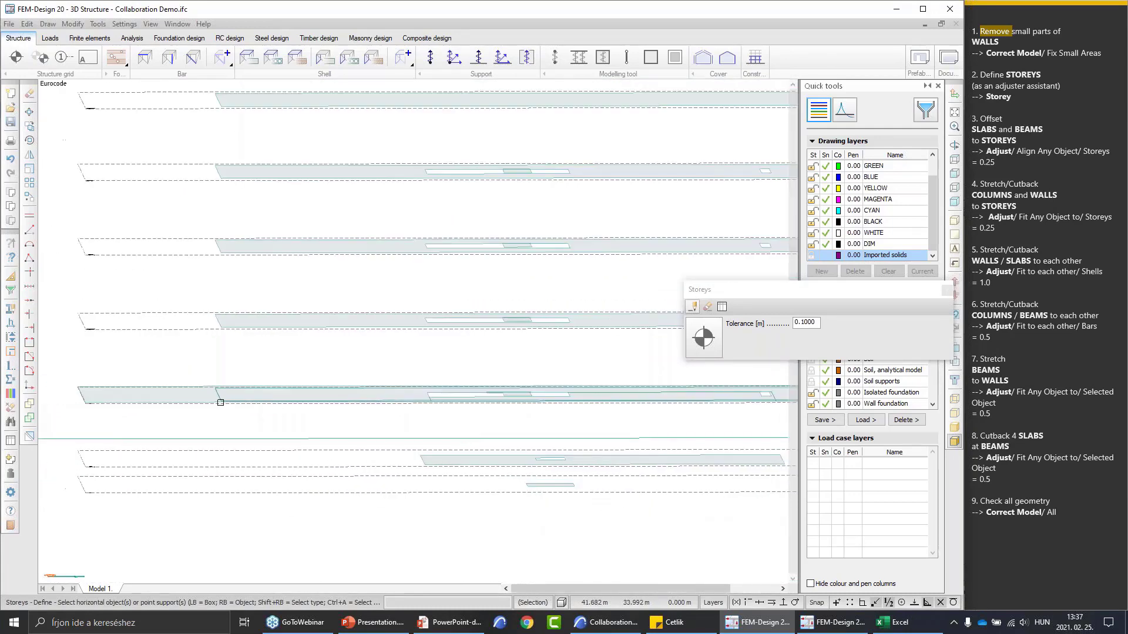
Align all visible slabs to the storeys with a tolerance of 0.250 m, and check their levels in a side view
{"action": "left_click", "coordinate": [11, 337]}
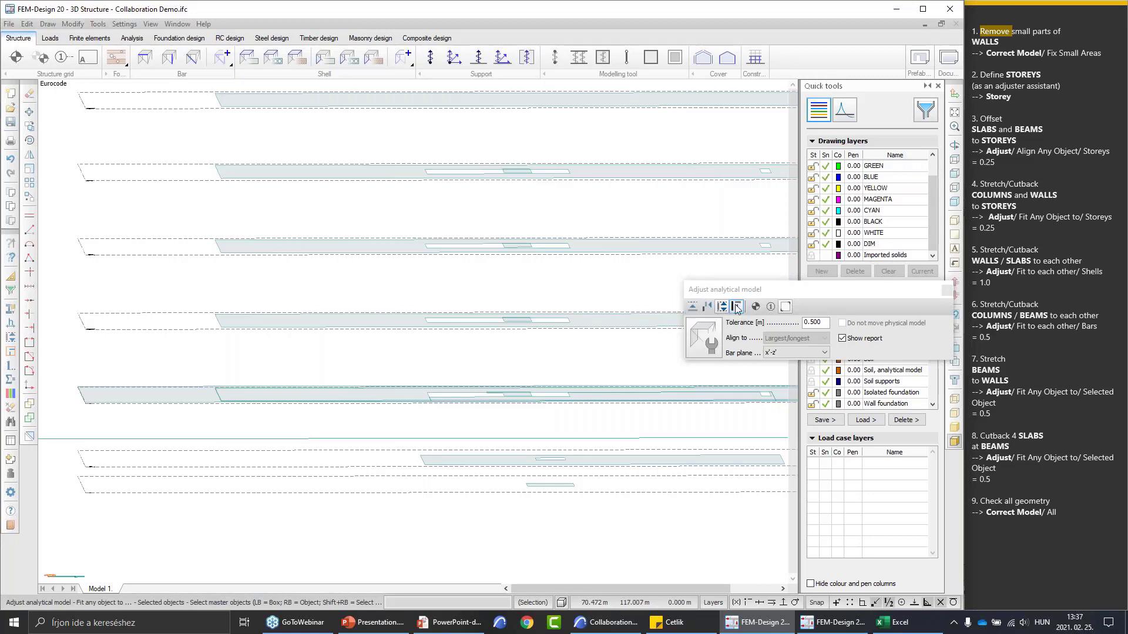
{"action": "left_click", "coordinate": [692, 308]}
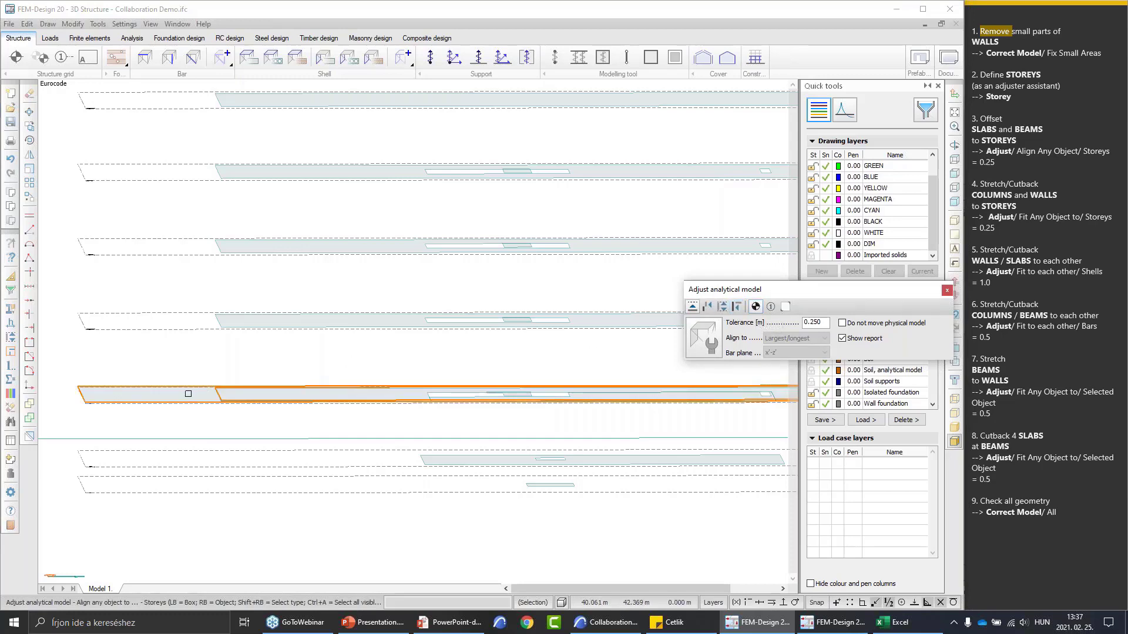
{"action": "key", "text": "ctrl+a"}
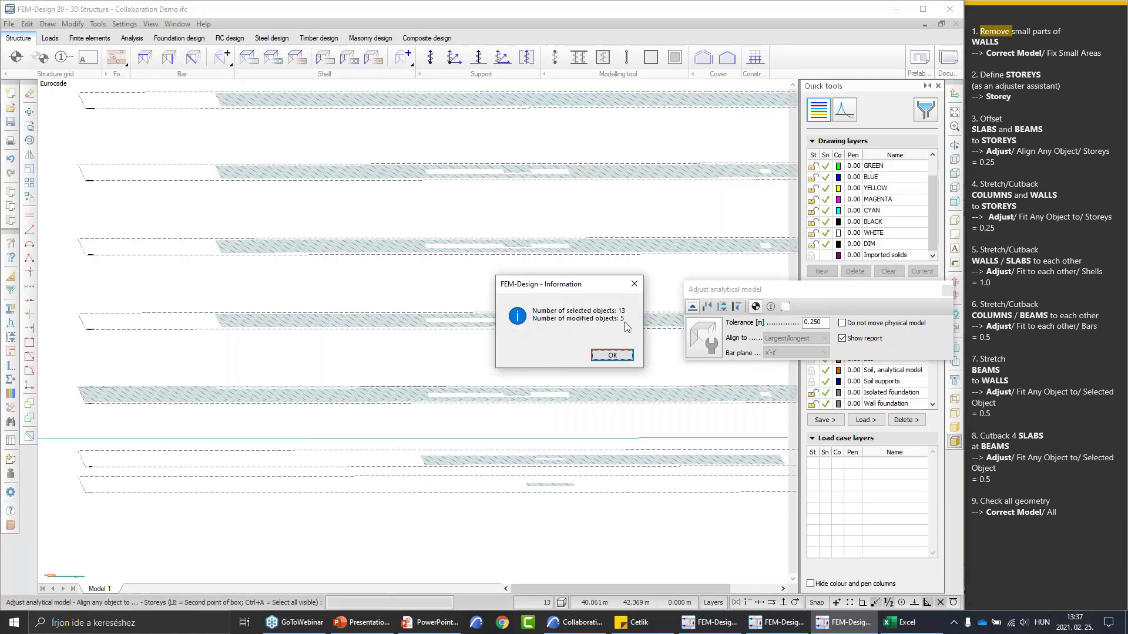
{"action": "left_click", "coordinate": [612, 355]}
{"action": "scroll", "coordinate": [235, 378], "scroll_direction": "up", "scroll_amount": 5}
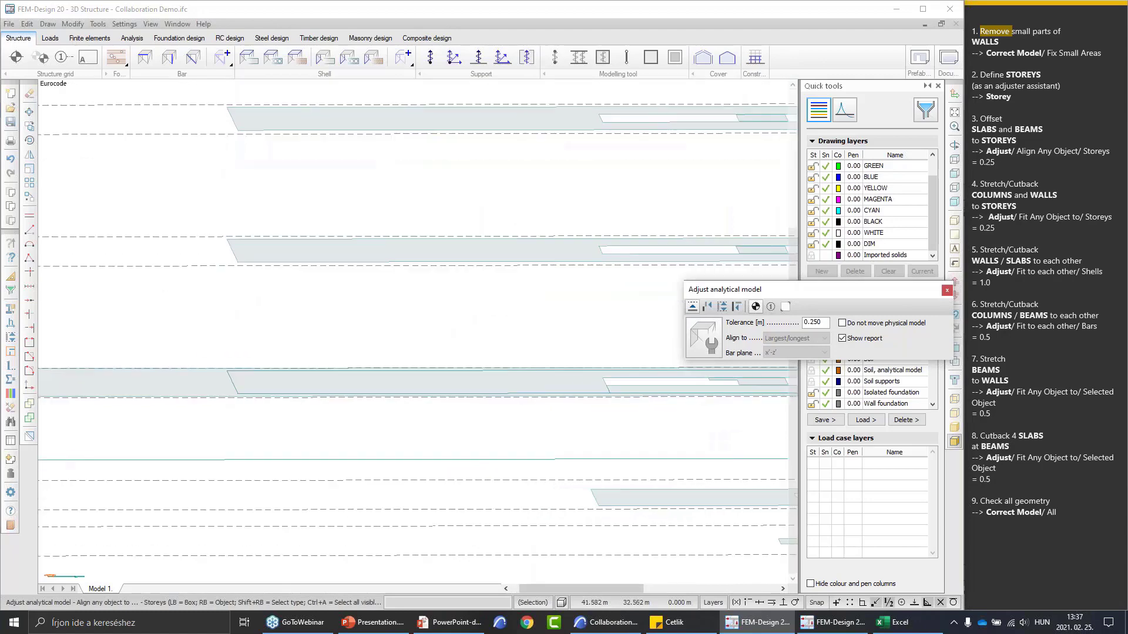
{"action": "scroll", "coordinate": [235, 378], "scroll_direction": "down", "scroll_amount": 3}
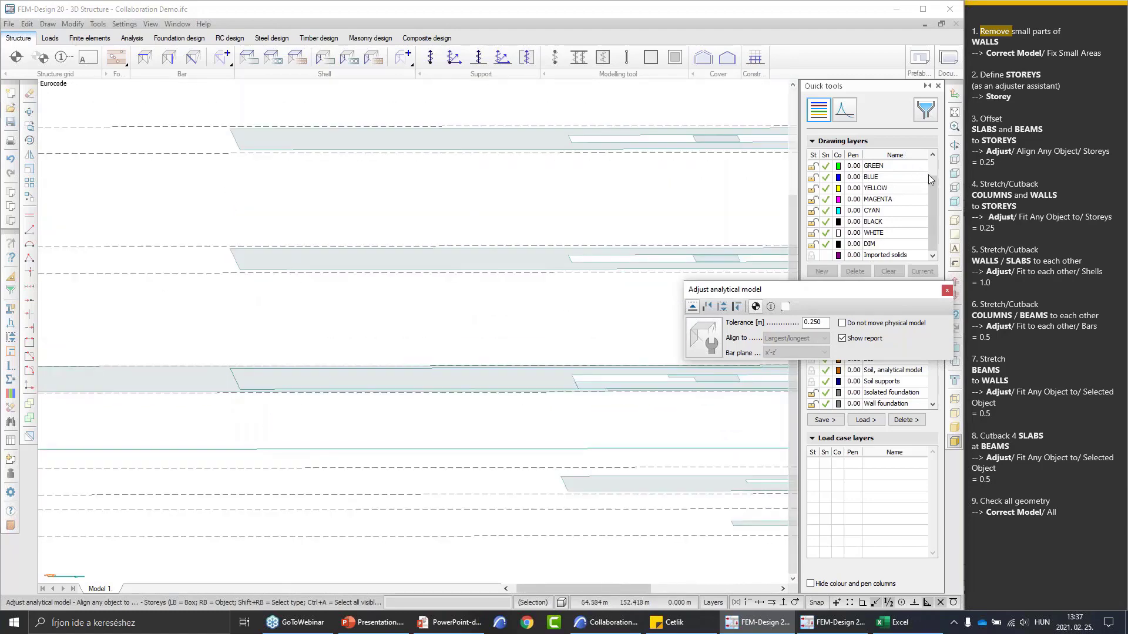
{"action": "left_click", "coordinate": [954, 175]}
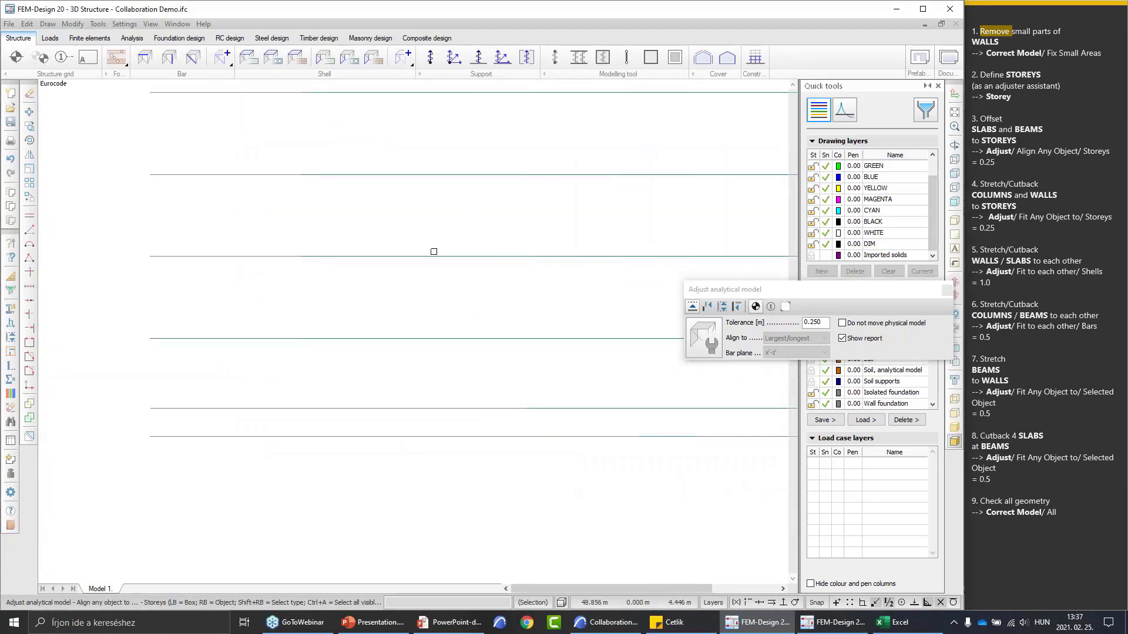
{"action": "middle_click_drag", "start_coordinate": [417, 206], "coordinate": [375, 286]}
{"action": "scroll", "coordinate": [375, 287], "scroll_direction": "down", "scroll_amount": 1}
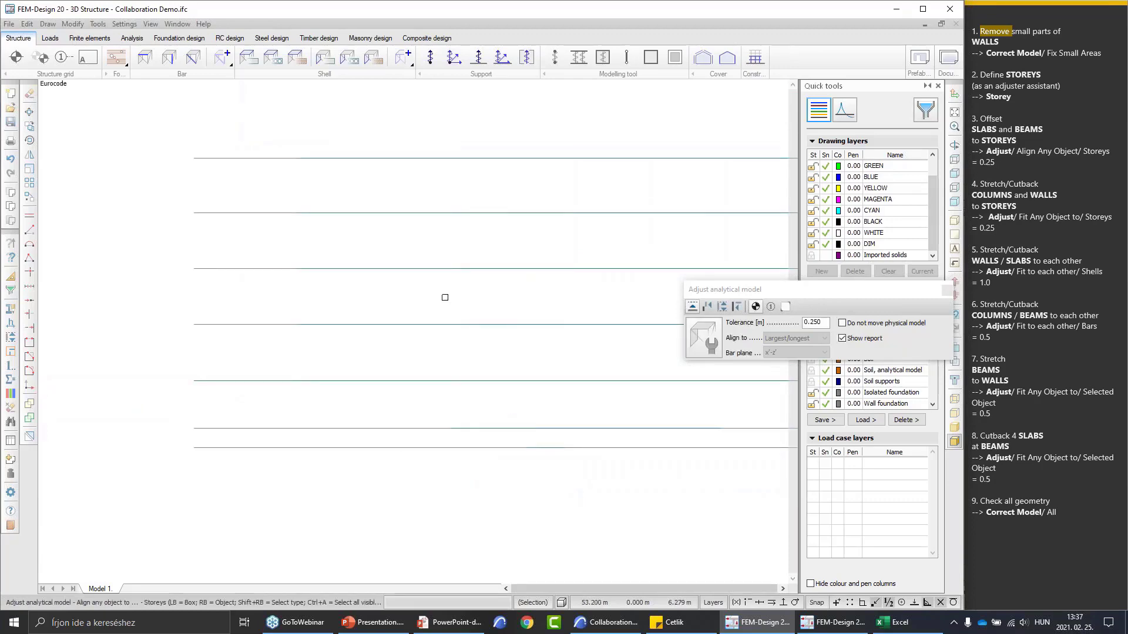
{"action": "left_click", "coordinate": [954, 202]}
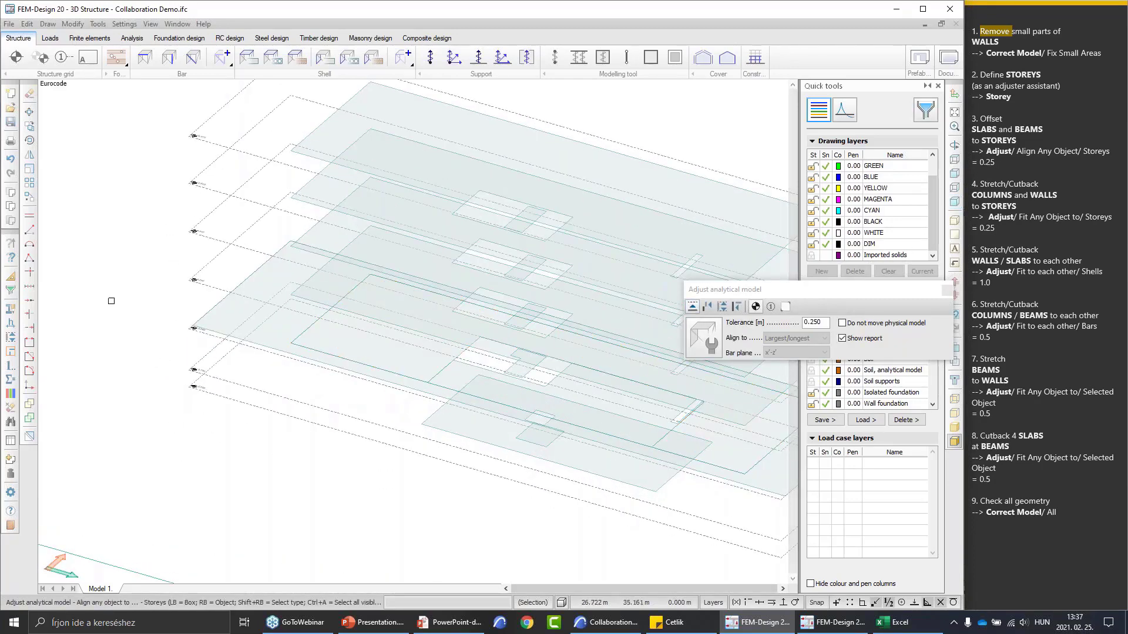
Leave the analytical model adjustment and show all hidden structural objects again
{"action": "right_click", "coordinate": [224, 322]}
{"action": "left_click", "coordinate": [605, 356]}
{"action": "key", "text": "Escape"}
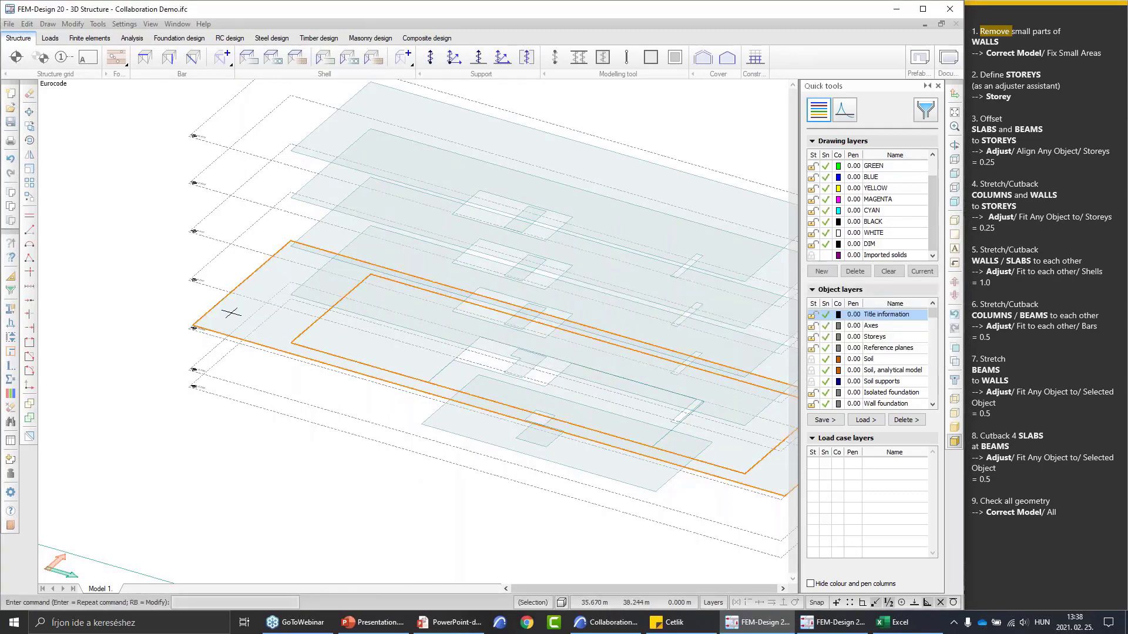
{"action": "right_click", "coordinate": [229, 353]}
{"action": "left_click", "coordinate": [253, 587]}
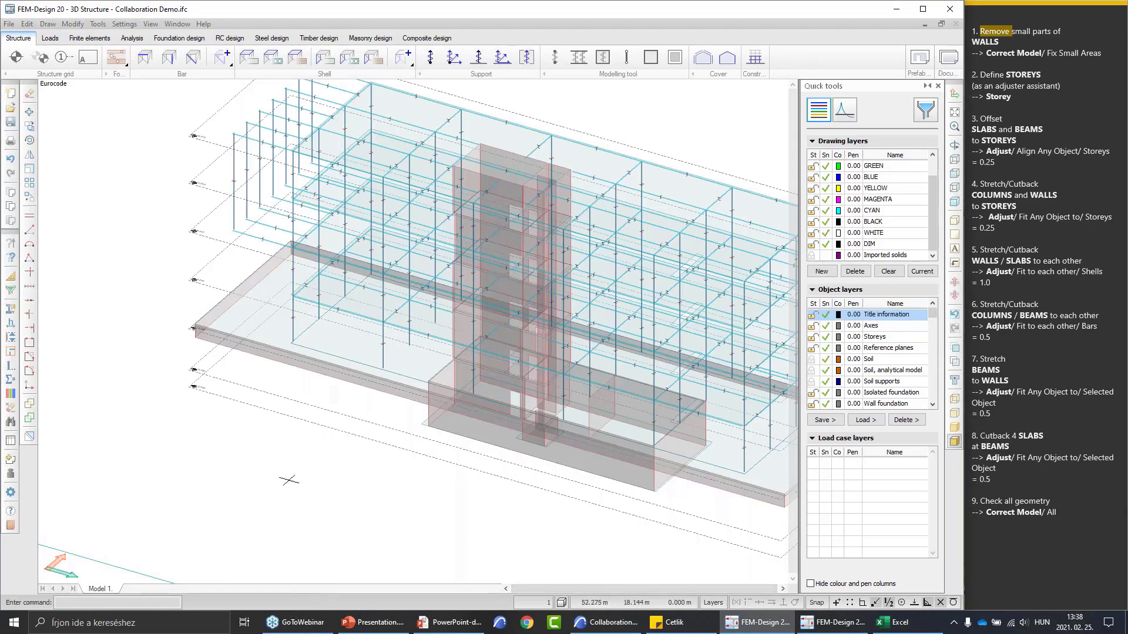
Align all visible slabs and beams to the storeys with the 0.250 m tolerance, working in a side view
{"action": "scroll", "coordinate": [279, 447], "scroll_direction": "up", "scroll_amount": 3}
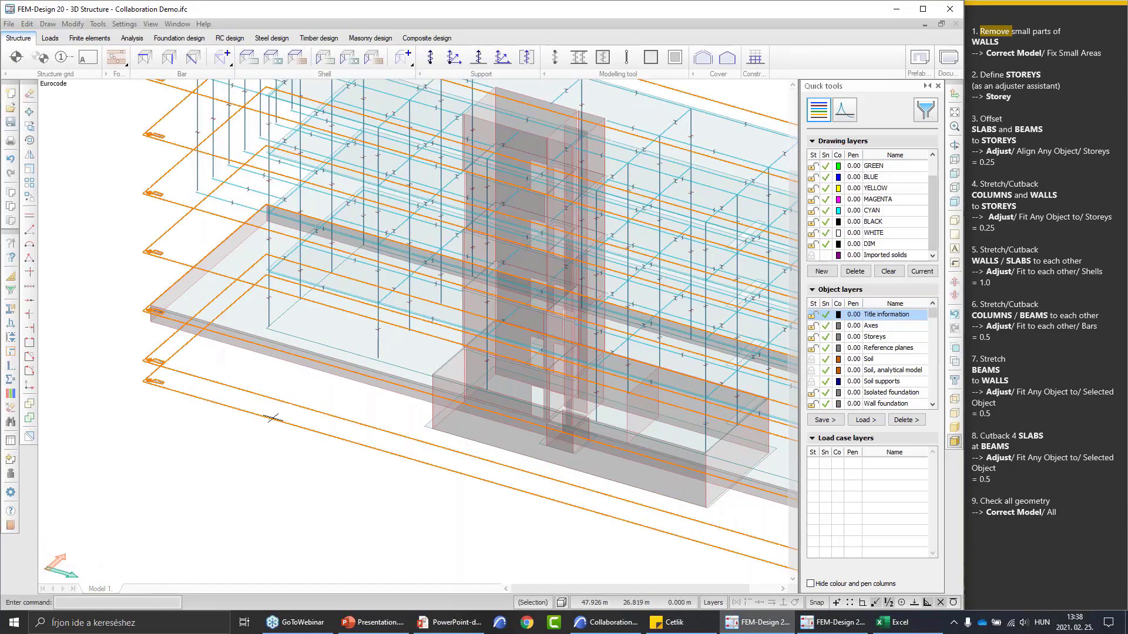
{"action": "middle_click_drag", "start_coordinate": [273, 419], "coordinate": [261, 554]}
{"action": "scroll", "coordinate": [234, 174], "scroll_direction": "up", "scroll_amount": 2}
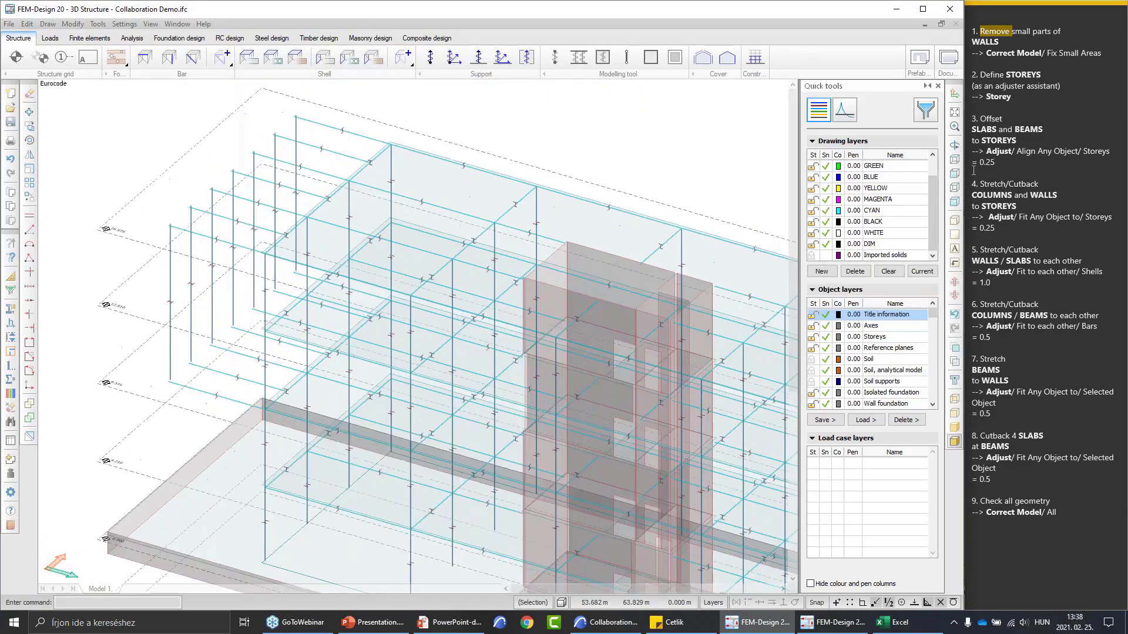
{"action": "left_click", "coordinate": [955, 173]}
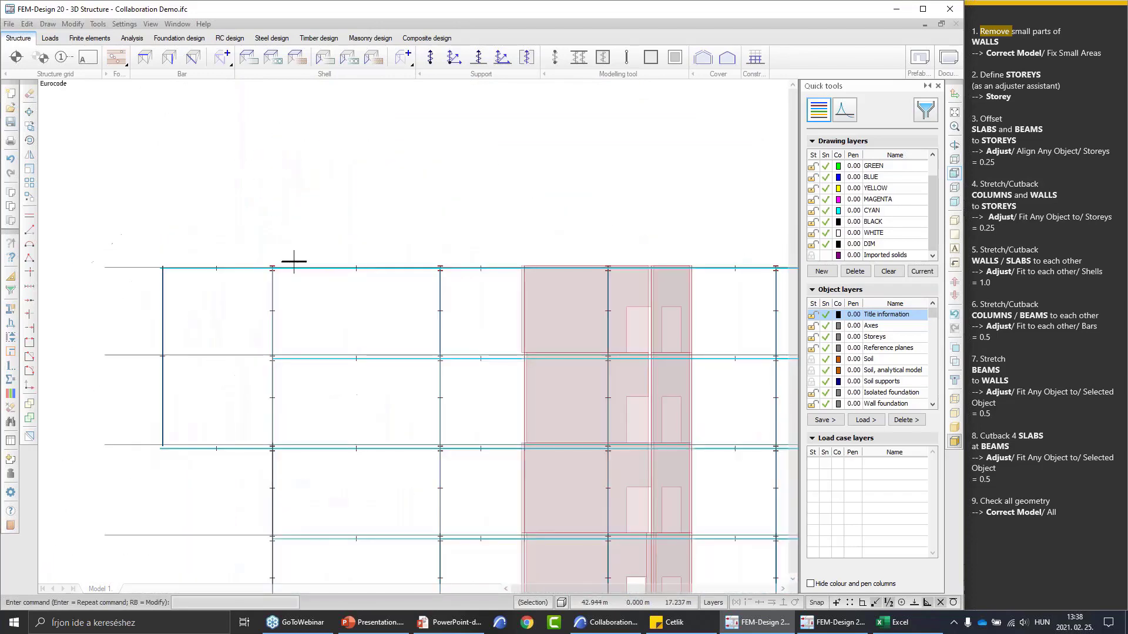
{"action": "scroll", "coordinate": [158, 262], "scroll_direction": "up", "scroll_amount": 14}
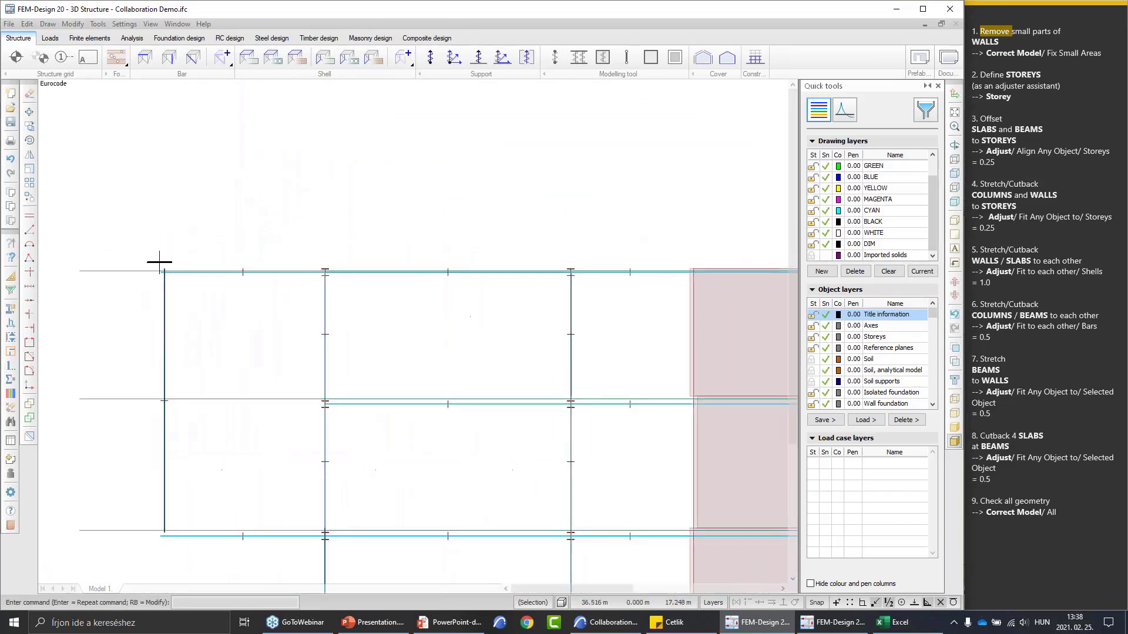
{"action": "scroll", "coordinate": [411, 371], "scroll_direction": "down", "scroll_amount": 3}
{"action": "scroll", "coordinate": [517, 448], "scroll_direction": "down", "scroll_amount": 3}
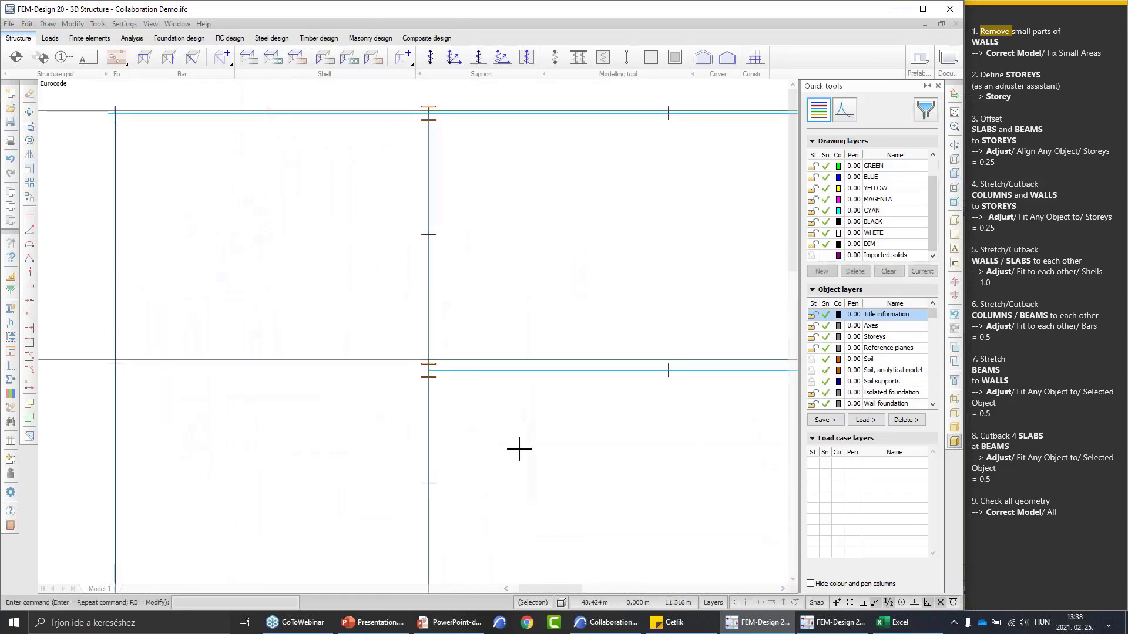
{"action": "scroll", "coordinate": [501, 371], "scroll_direction": "down", "scroll_amount": 1}
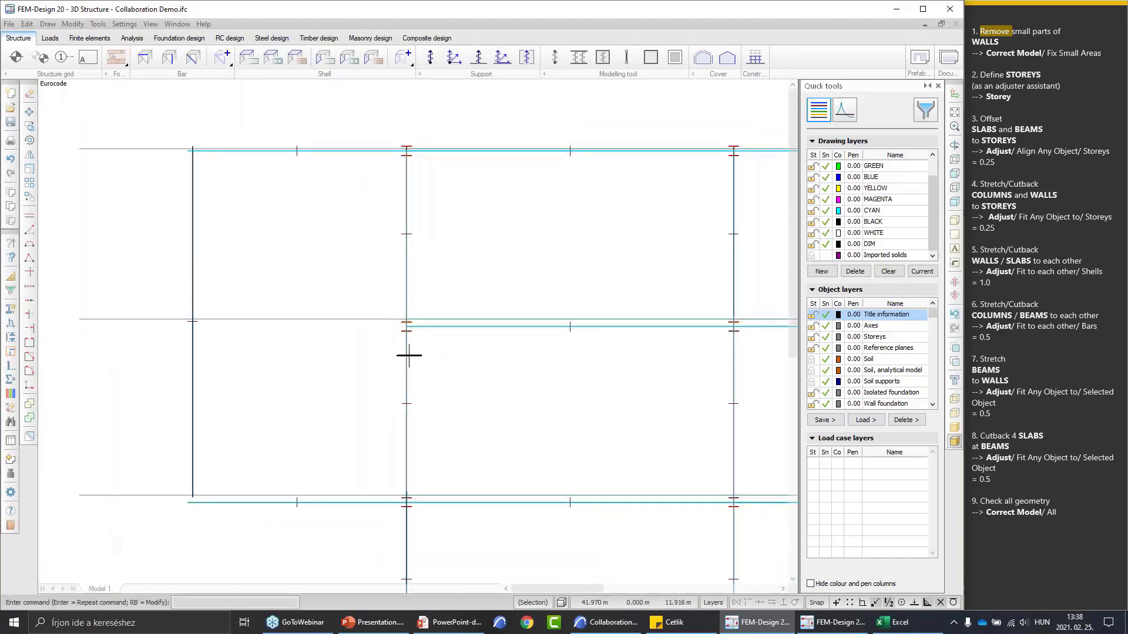
{"action": "left_click", "coordinate": [11, 337]}
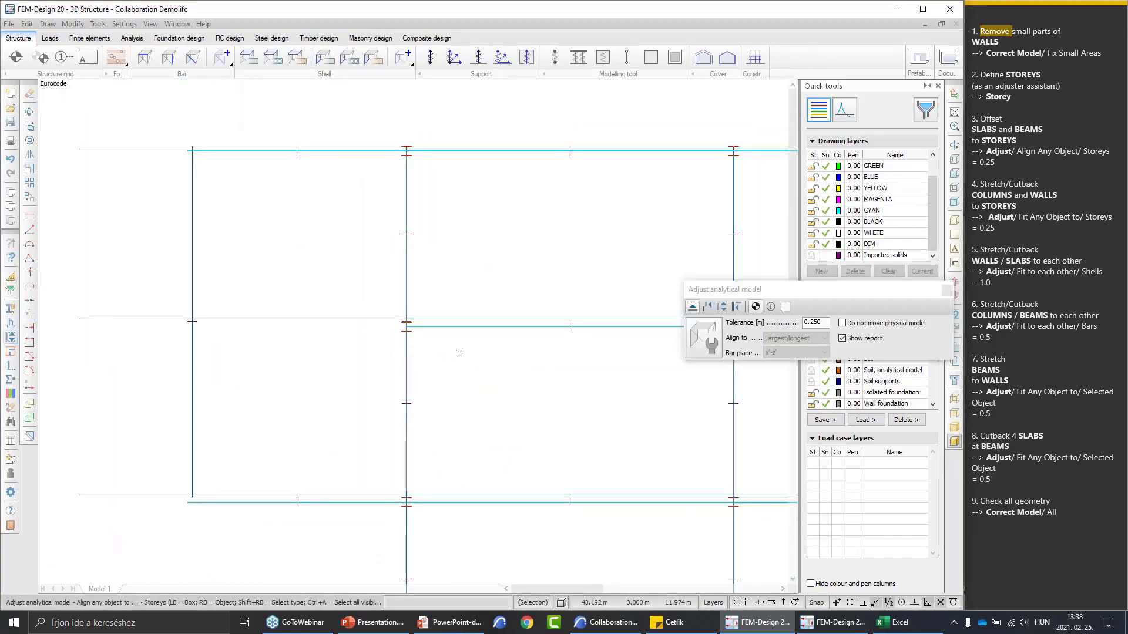
{"action": "left_click", "coordinate": [707, 308]}
{"action": "key", "text": "ctrl+a"}
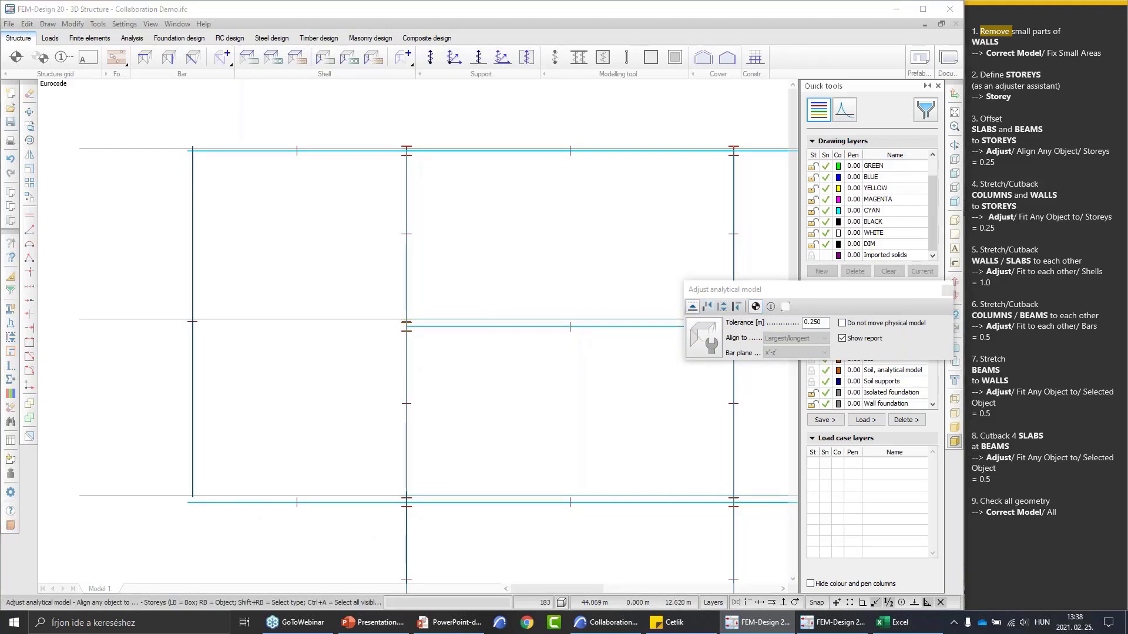
{"action": "left_click", "coordinate": [605, 358]}
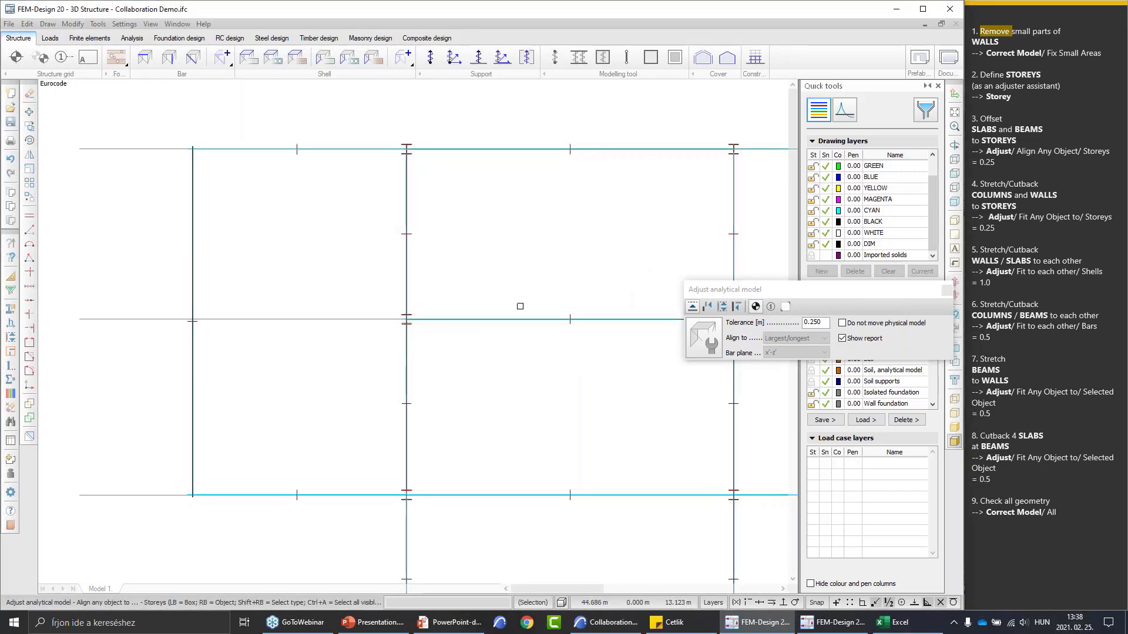
Examine the aligned beams, the column ends and the core wall edges against the storey levels in the side view
{"action": "scroll", "coordinate": [519, 305], "scroll_direction": "down", "scroll_amount": 4}
{"action": "mouse_move", "coordinate": [530, 331]}
{"action": "middle_mouse_down"}
{"action": "mouse_move", "coordinate": [547, 340]}
{"action": "mouse_move", "coordinate": [386, 310]}
{"action": "middle_mouse_up"}
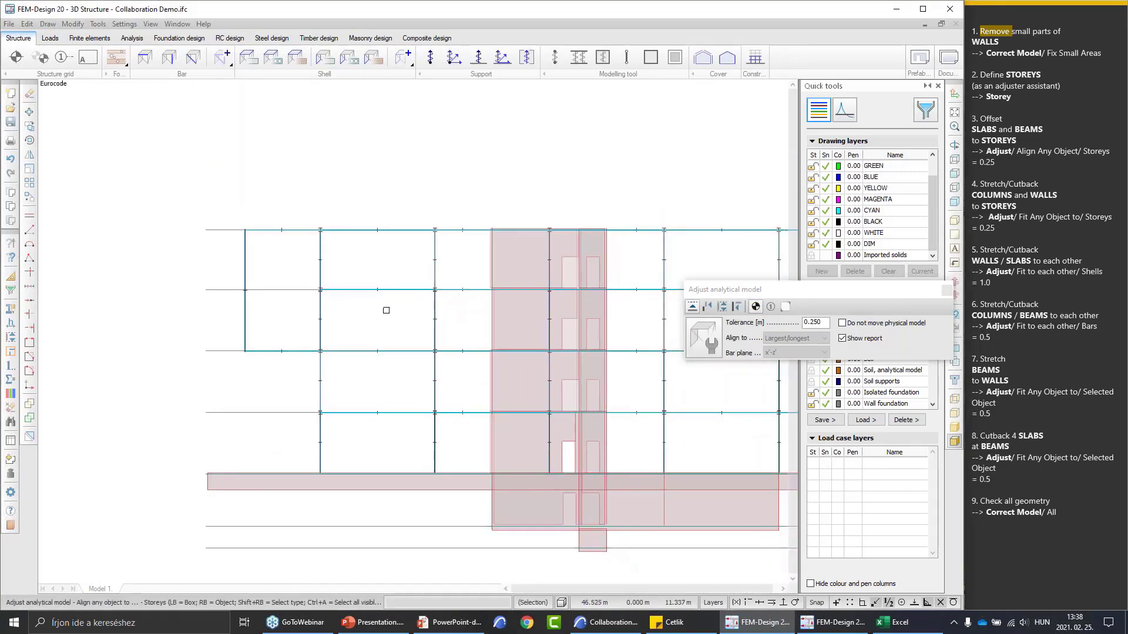
{"action": "scroll", "coordinate": [386, 310], "scroll_direction": "up", "scroll_amount": 5}
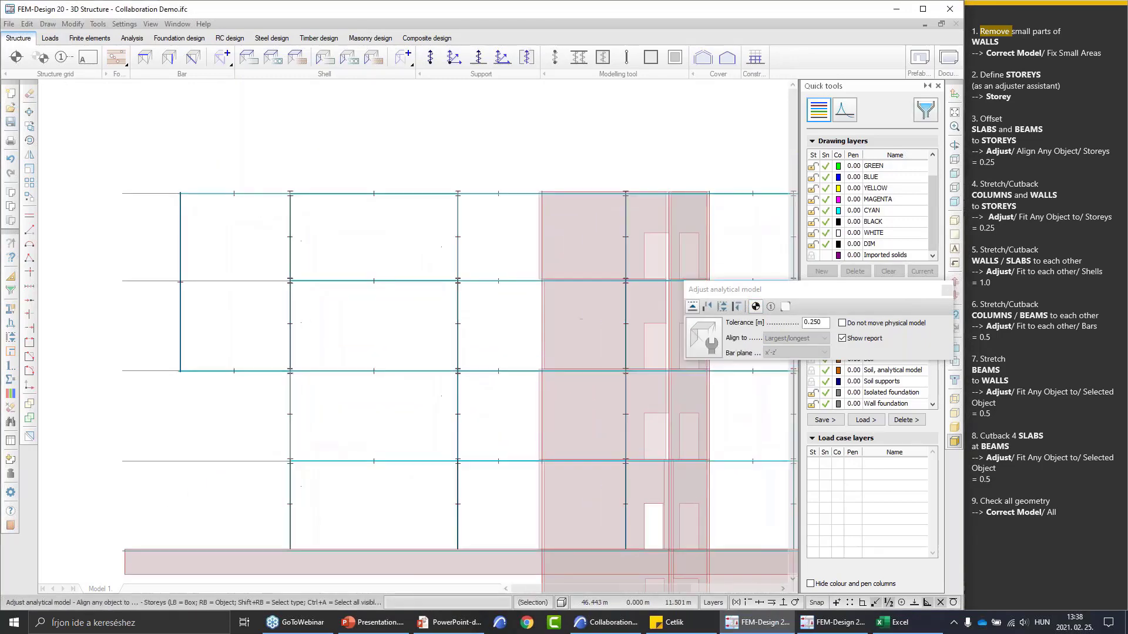
{"action": "scroll", "coordinate": [259, 270], "scroll_direction": "up", "scroll_amount": 1}
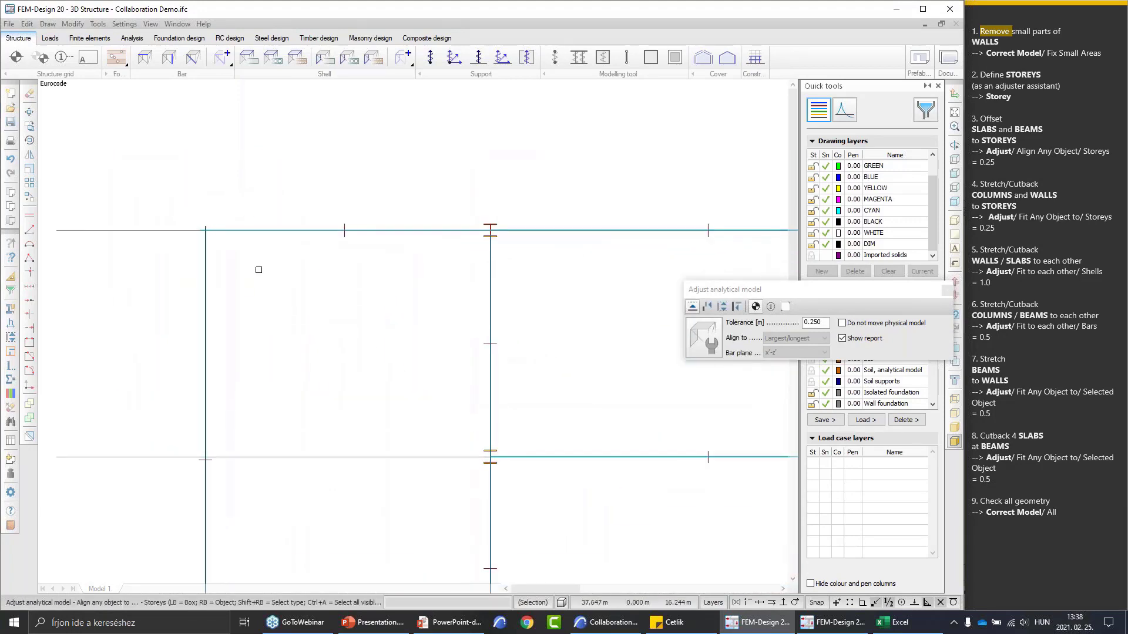
{"action": "scroll", "coordinate": [240, 265], "scroll_direction": "down", "scroll_amount": 4}
{"action": "middle_click_drag", "start_coordinate": [507, 313], "coordinate": [222, 283]}
{"action": "middle_click_drag", "start_coordinate": [388, 285], "coordinate": [286, 288]}
{"action": "scroll", "coordinate": [383, 191], "scroll_direction": "up", "scroll_amount": 2}
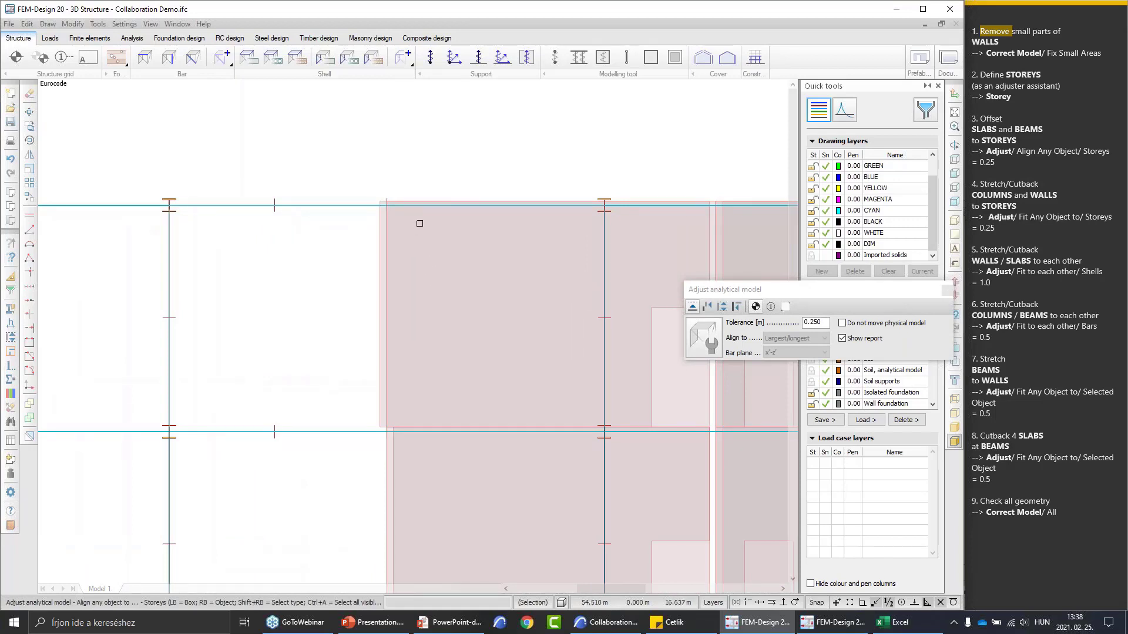
Fit the walls to the storeys with a tolerance of 0.250 m, and check the wall edges and outer column end
{"action": "left_click", "coordinate": [722, 307]}
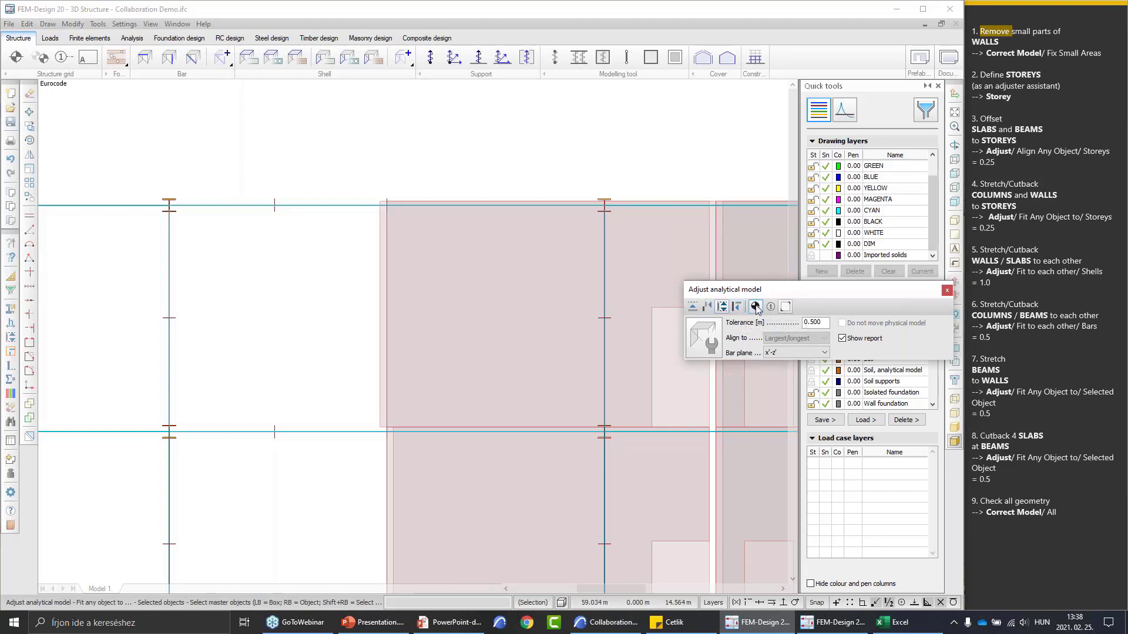
{"action": "left_click", "coordinate": [737, 307]}
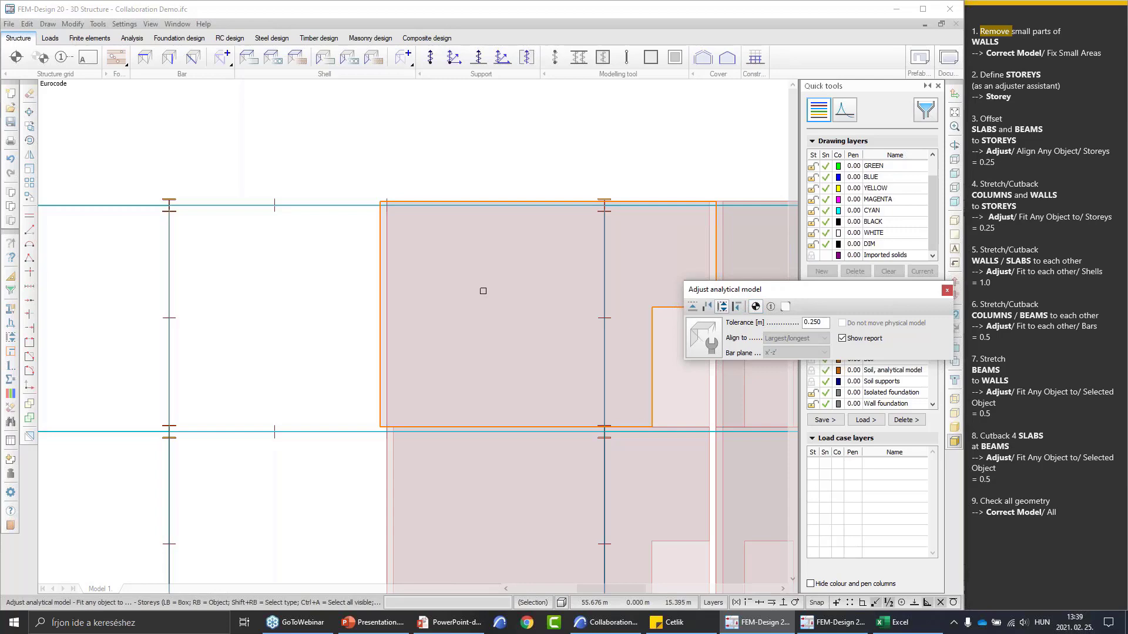
{"action": "key", "text": "ctrl+a"}
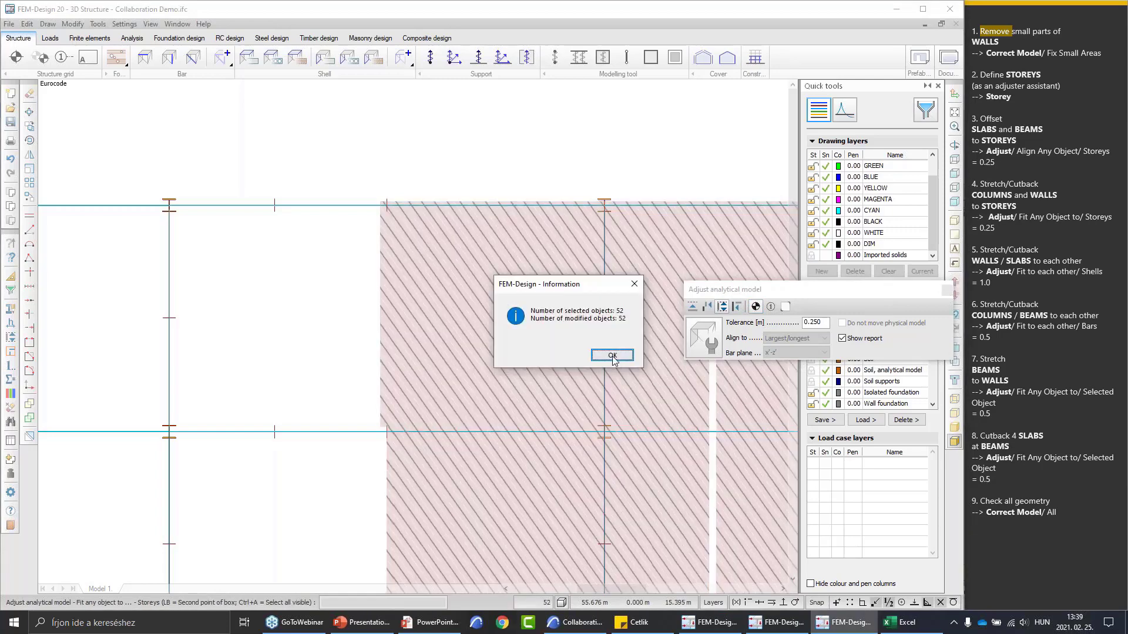
{"action": "key", "text": "Return"}
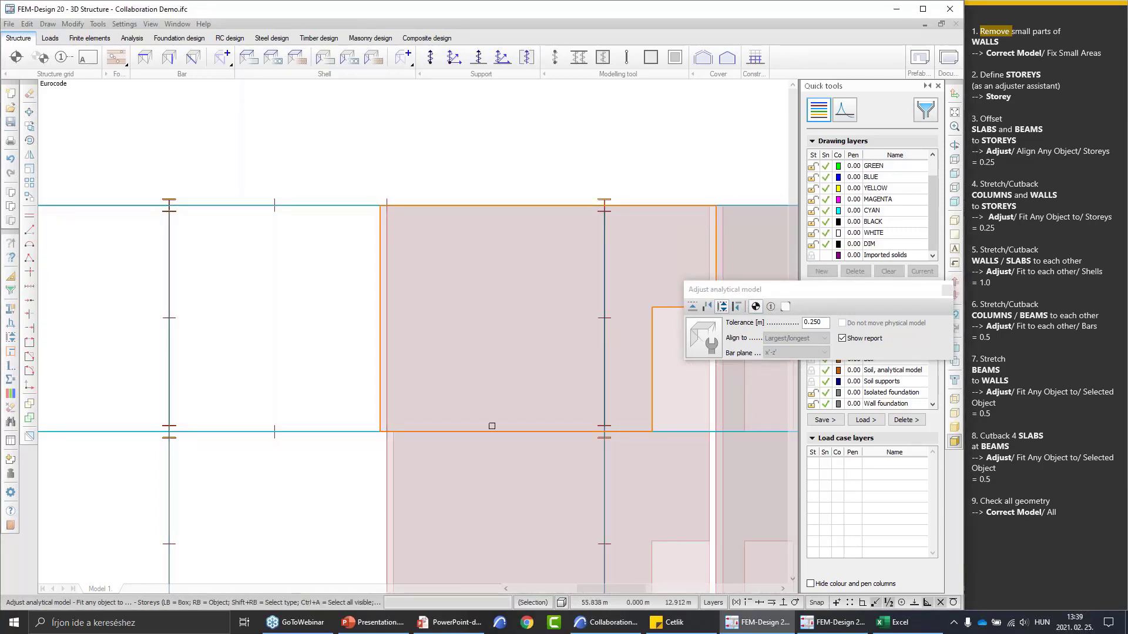
{"action": "middle_click_drag", "start_coordinate": [142, 351], "coordinate": [590, 340]}
{"action": "middle_click_drag", "start_coordinate": [317, 308], "coordinate": [602, 318]}
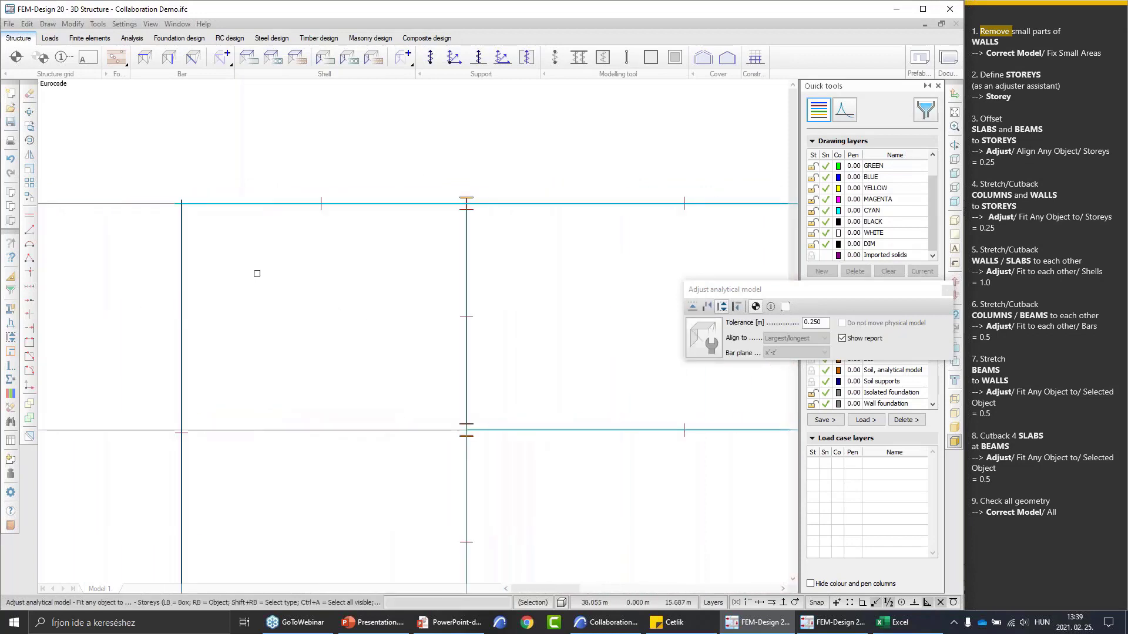
{"action": "middle_click_drag", "start_coordinate": [233, 267], "coordinate": [409, 276]}
{"action": "scroll", "coordinate": [335, 244], "scroll_direction": "up", "scroll_amount": 3}
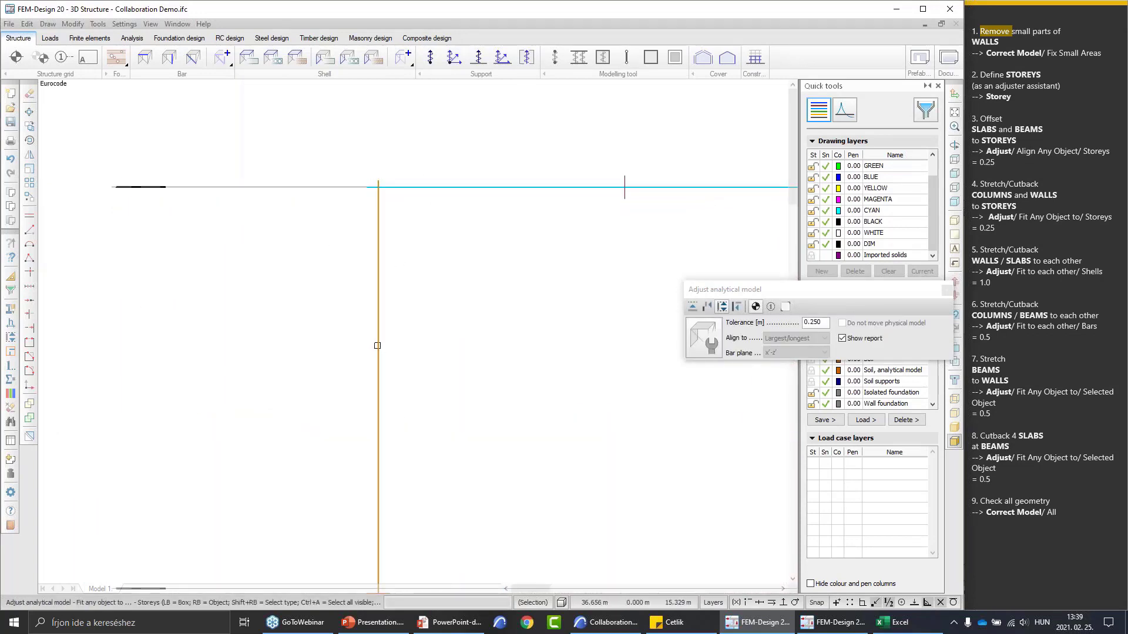
Fit all columns to the storeys with a 0.250 m tolerance and check their ends in the side view
{"action": "key", "text": "ctrl+a"}
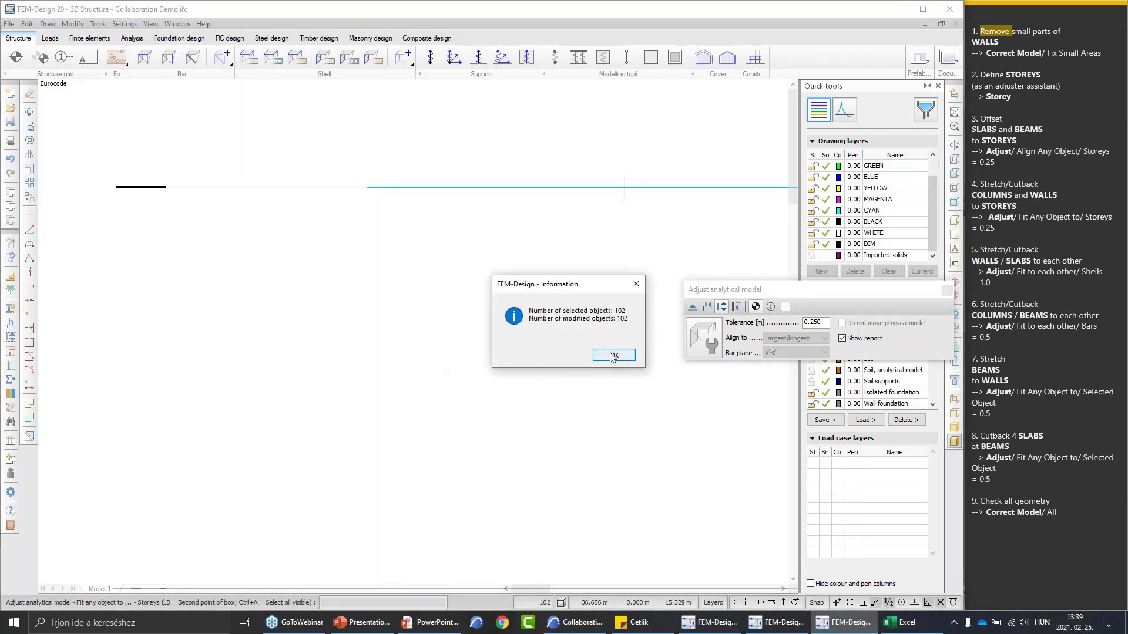
{"action": "left_click", "coordinate": [613, 357]}
{"action": "scroll", "coordinate": [433, 355], "scroll_direction": "down", "scroll_amount": 3}
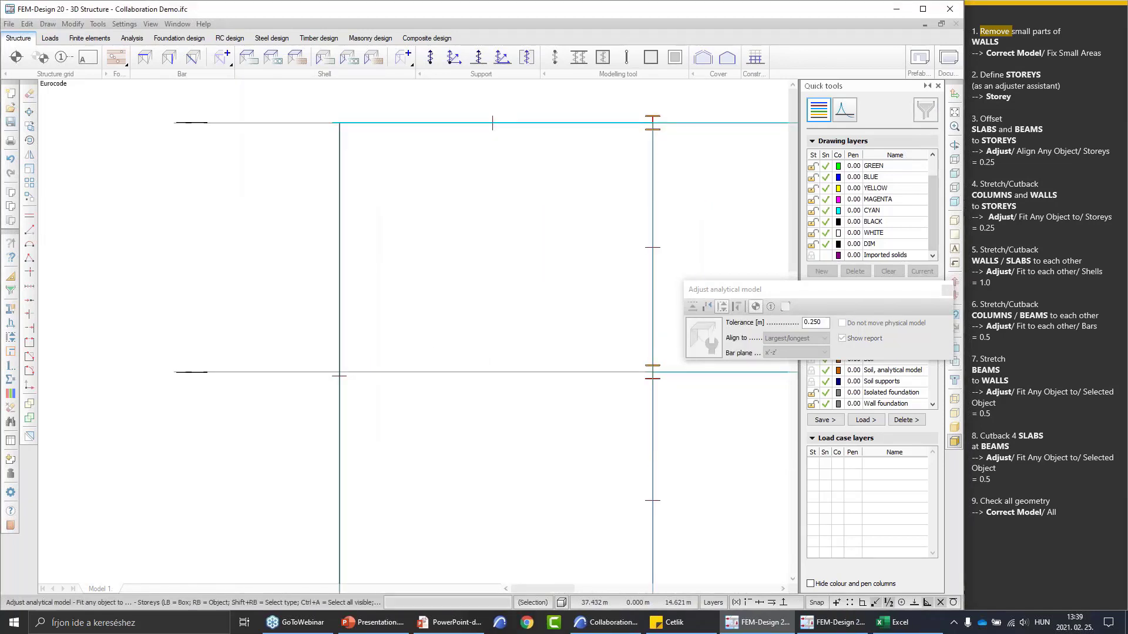
{"action": "scroll", "coordinate": [448, 307], "scroll_direction": "down", "scroll_amount": 3}
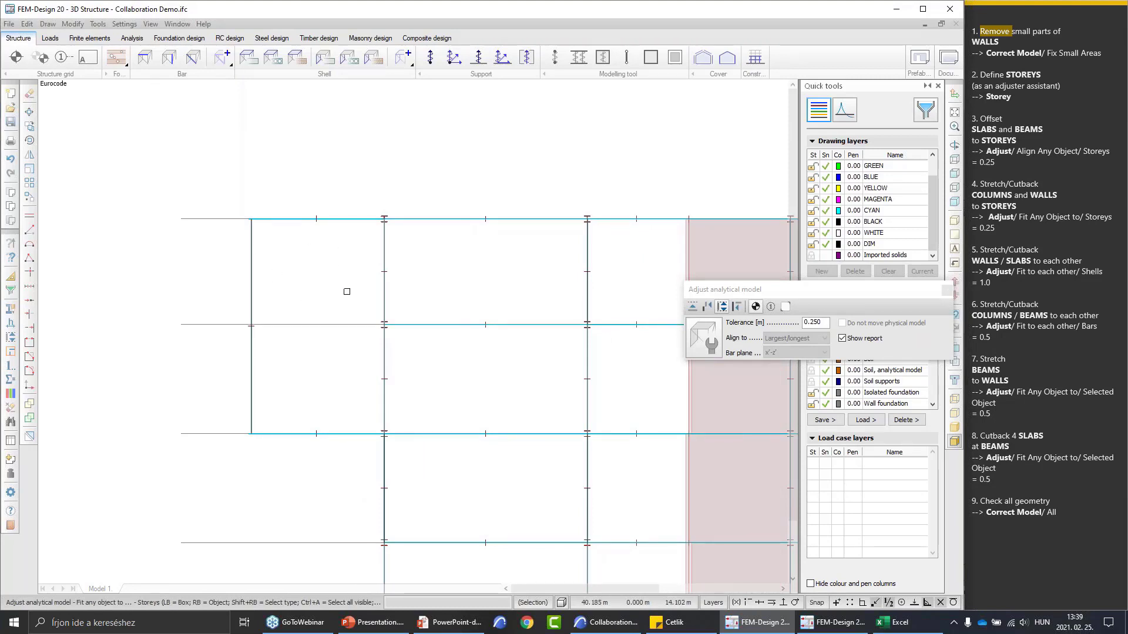
{"action": "scroll", "coordinate": [347, 291], "scroll_direction": "down", "scroll_amount": 3}
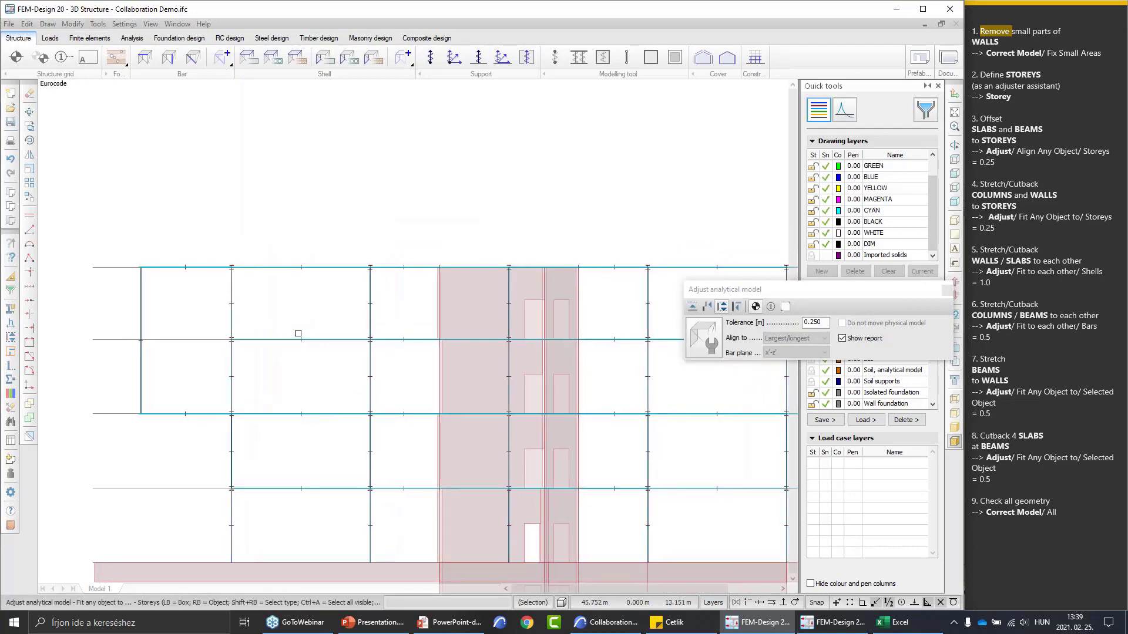
Examine the base slab corners, the lower walls and the core walls in a 3D view for mismatched edges
{"action": "left_click", "coordinate": [954, 203]}
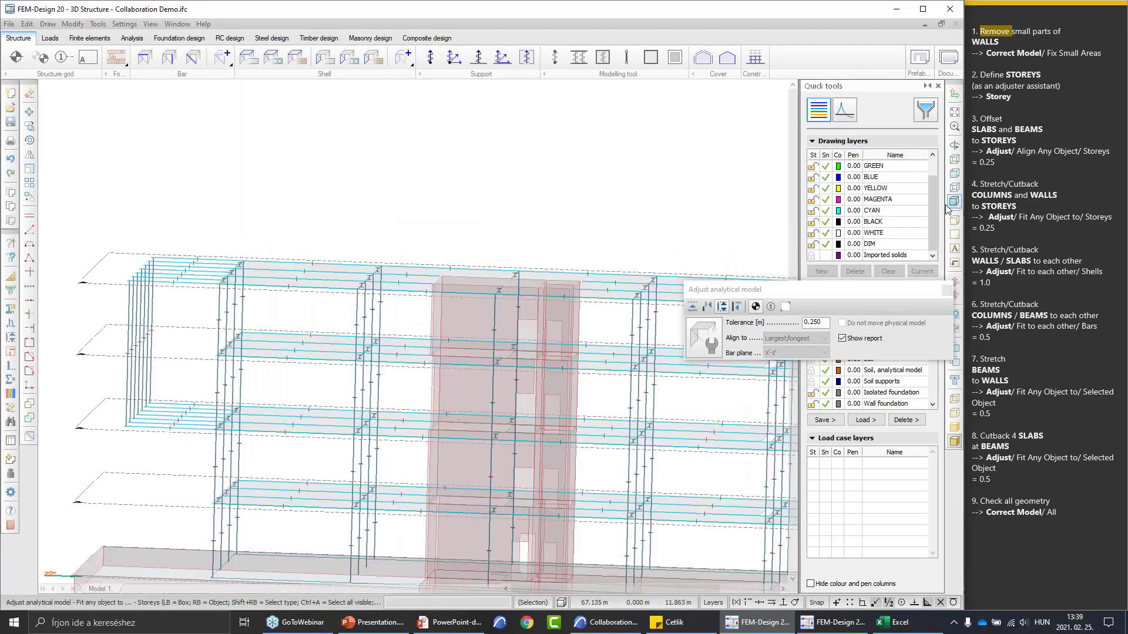
{"action": "scroll", "coordinate": [192, 389], "scroll_direction": "up", "scroll_amount": 5}
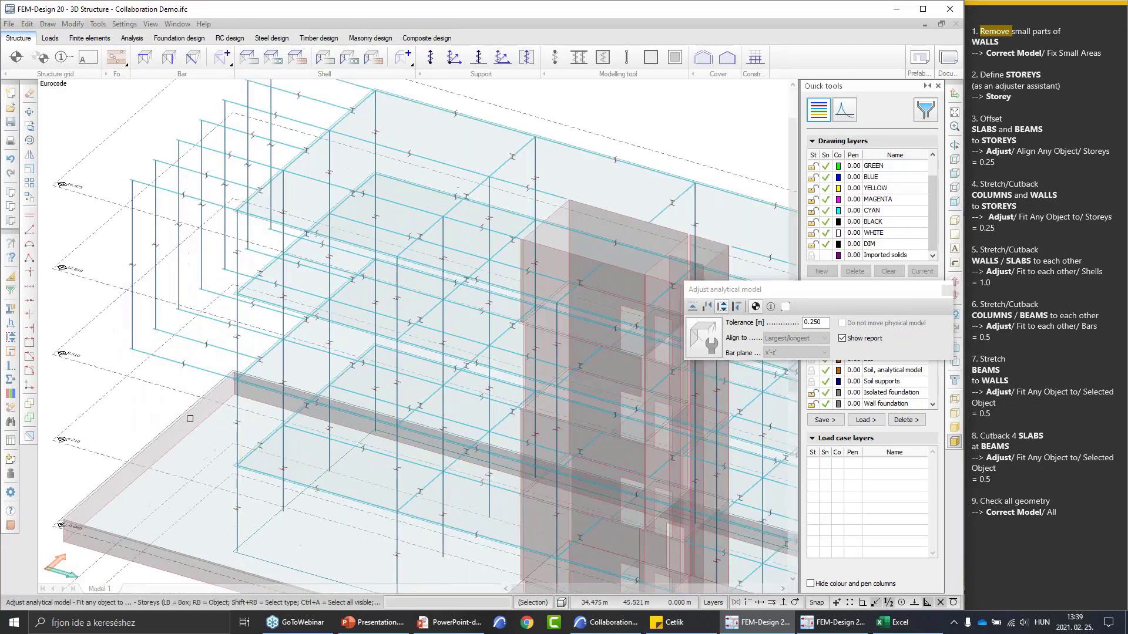
{"action": "scroll", "coordinate": [140, 398], "scroll_direction": "up", "scroll_amount": 5}
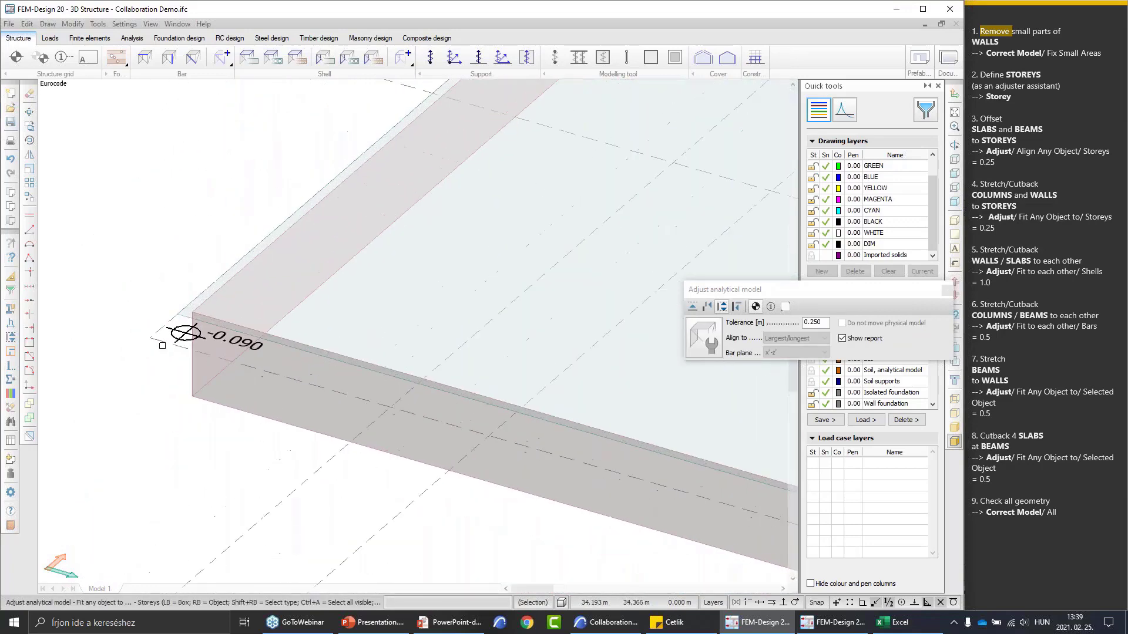
{"action": "scroll", "coordinate": [211, 314], "scroll_direction": "down", "scroll_amount": 5}
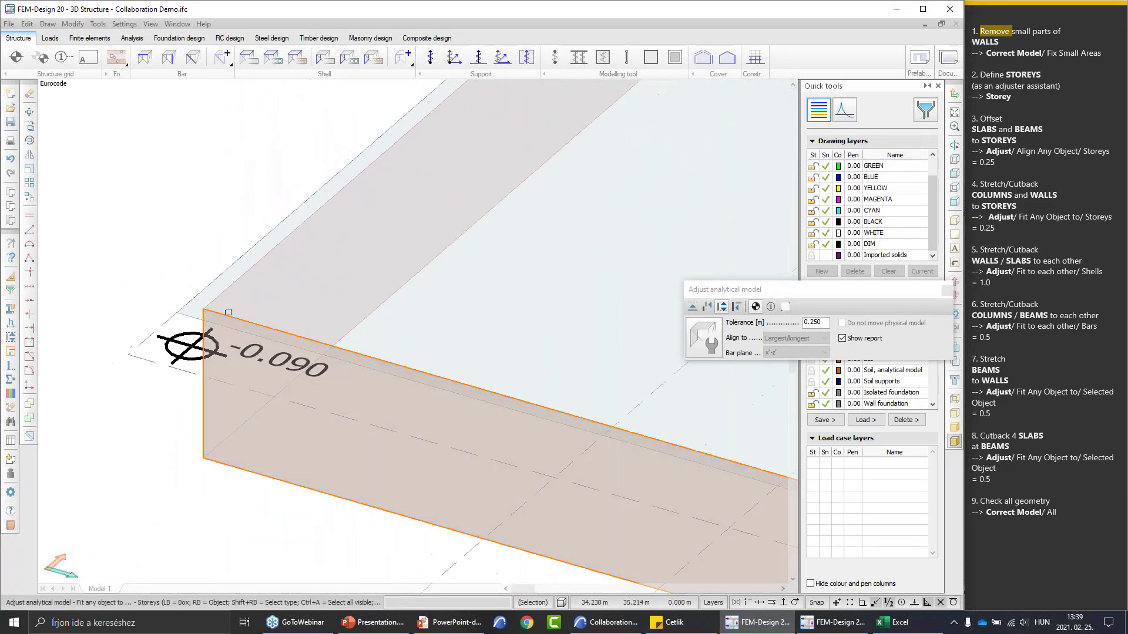
{"action": "scroll", "coordinate": [464, 358], "scroll_direction": "down", "scroll_amount": 3}
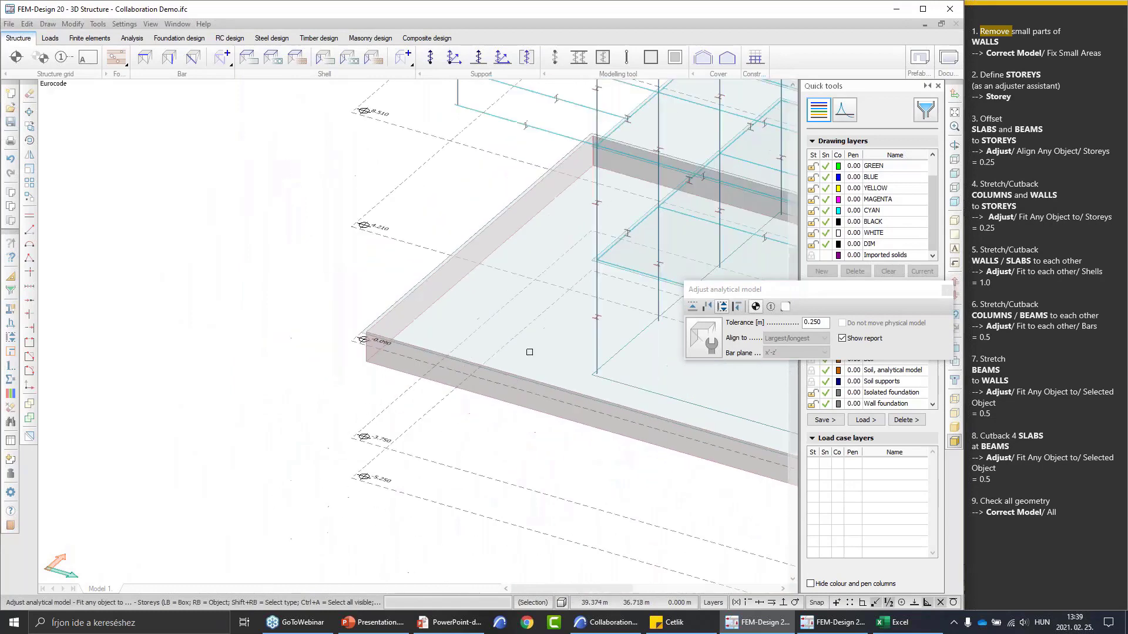
{"action": "middle_click_drag", "start_coordinate": [529, 352], "coordinate": [264, 325]}
{"action": "middle_click_drag", "start_coordinate": [503, 378], "coordinate": [247, 206]}
{"action": "scroll", "coordinate": [405, 294], "scroll_direction": "up", "scroll_amount": 2}
{"action": "scroll", "coordinate": [462, 459], "scroll_direction": "up", "scroll_amount": 1}
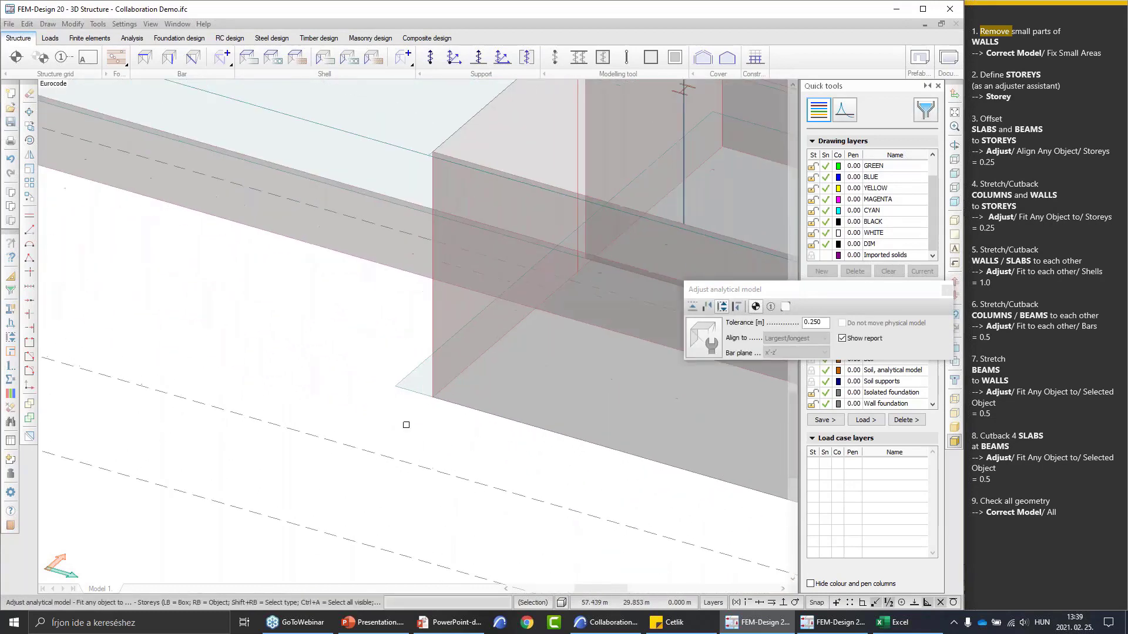
{"action": "scroll", "coordinate": [461, 464], "scroll_direction": "down", "scroll_amount": 2}
{"action": "middle_click_drag", "start_coordinate": [500, 427], "coordinate": [284, 482]}
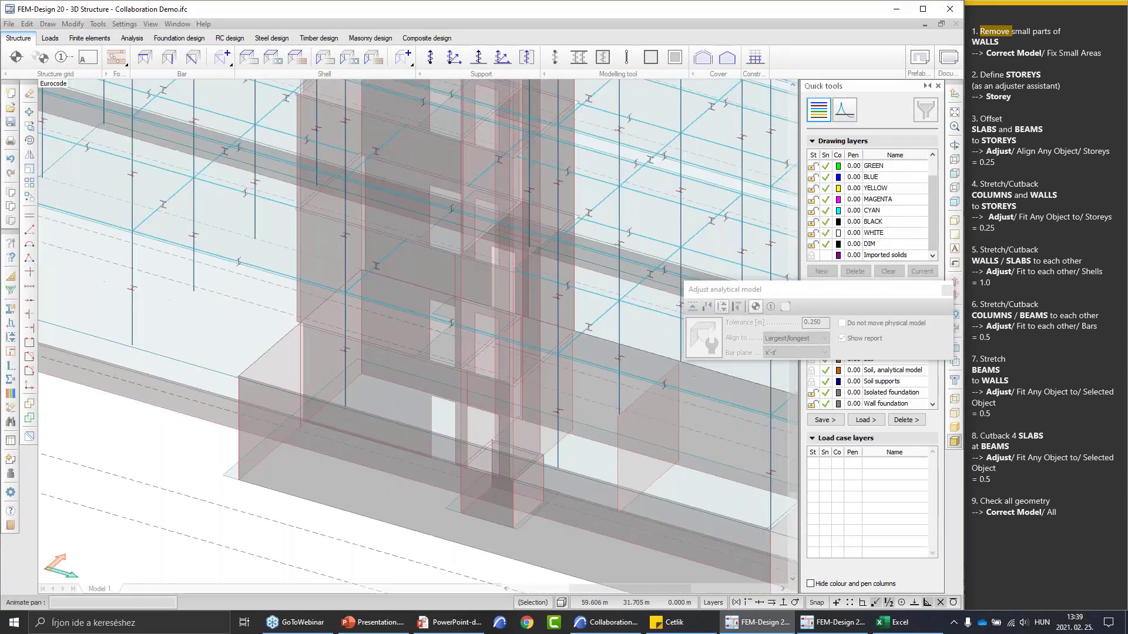
{"action": "middle_click_drag", "start_coordinate": [318, 325], "coordinate": [403, 538]}
{"action": "scroll", "coordinate": [403, 538], "scroll_direction": "up", "scroll_amount": 1}
{"action": "middle_click_drag", "start_coordinate": [411, 353], "coordinate": [367, 479]}
{"action": "scroll", "coordinate": [575, 163], "scroll_direction": "up", "scroll_amount": 3}
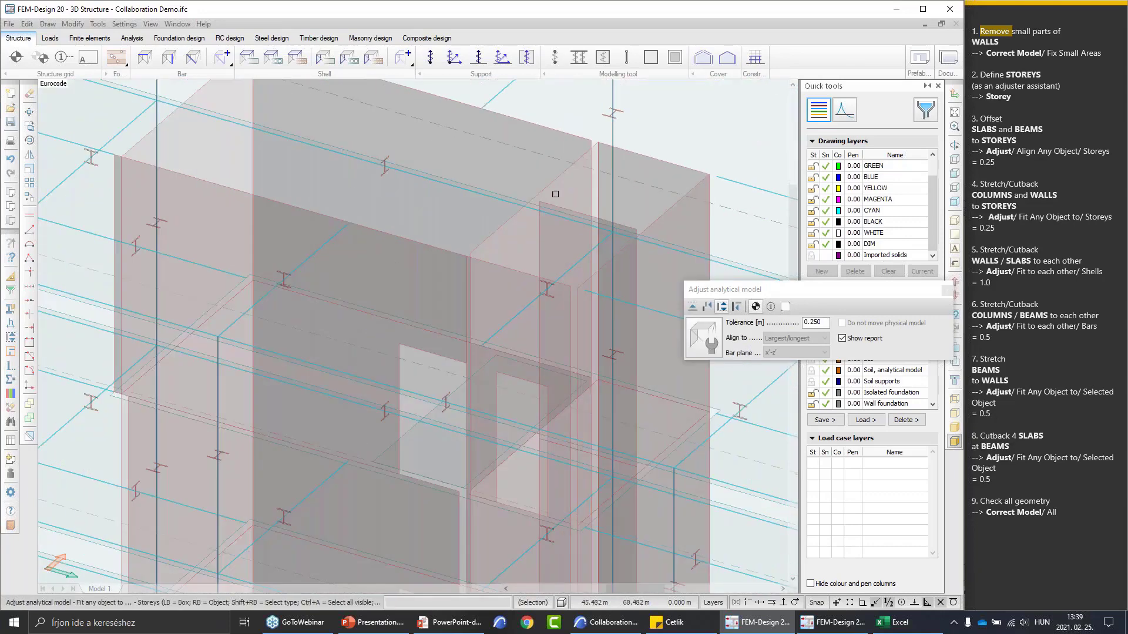
{"action": "scroll", "coordinate": [544, 291], "scroll_direction": "down", "scroll_amount": 3}
Set the display transparency of the model to 0%
{"action": "left_click_drag", "start_coordinate": [921, 295], "coordinate": [877, 274]}
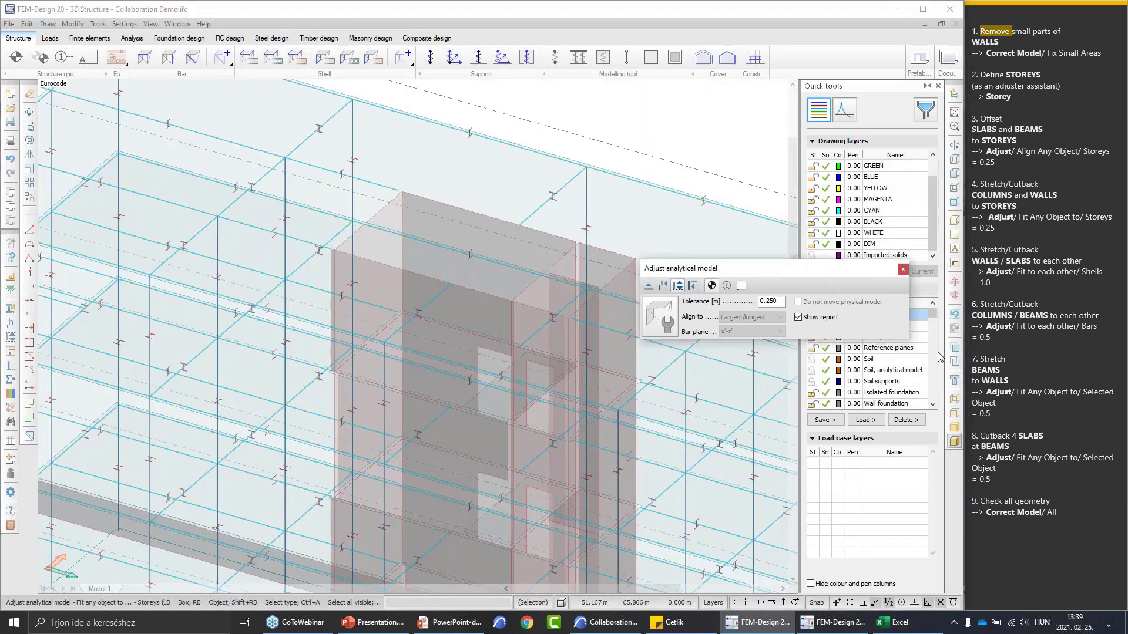
{"action": "left_click", "coordinate": [956, 363]}
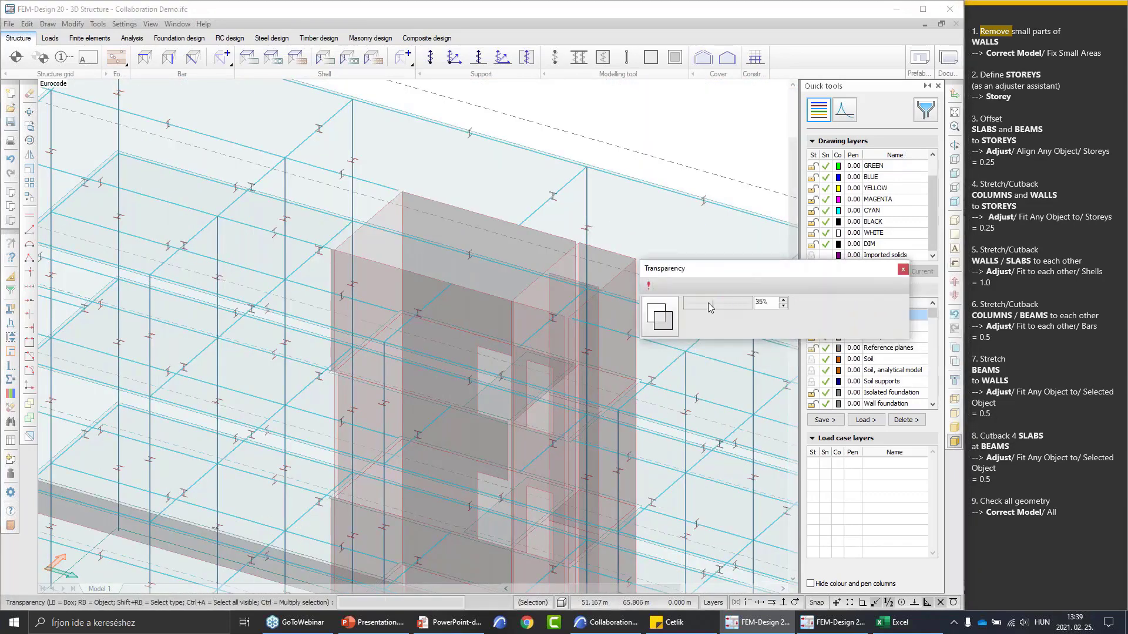
{"action": "left_click", "coordinate": [649, 287]}
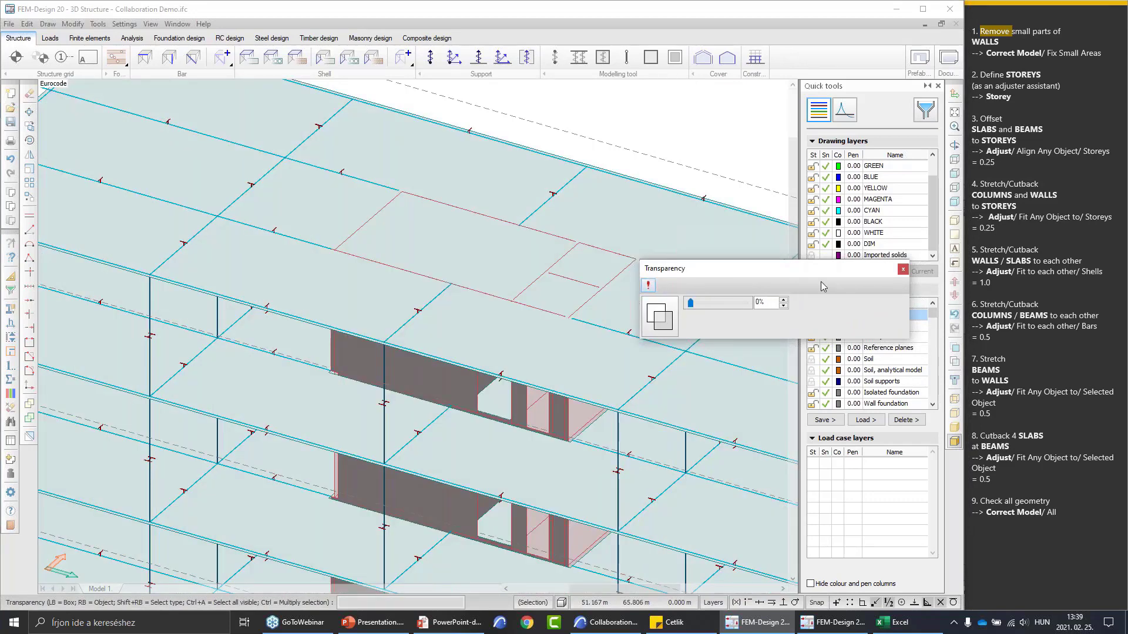
{"action": "left_click", "coordinate": [903, 270]}
Examine the joints between the core walls and the floor slabs up close in the opaque 3D view
{"action": "scroll", "coordinate": [666, 464], "scroll_direction": "up", "scroll_amount": 5}
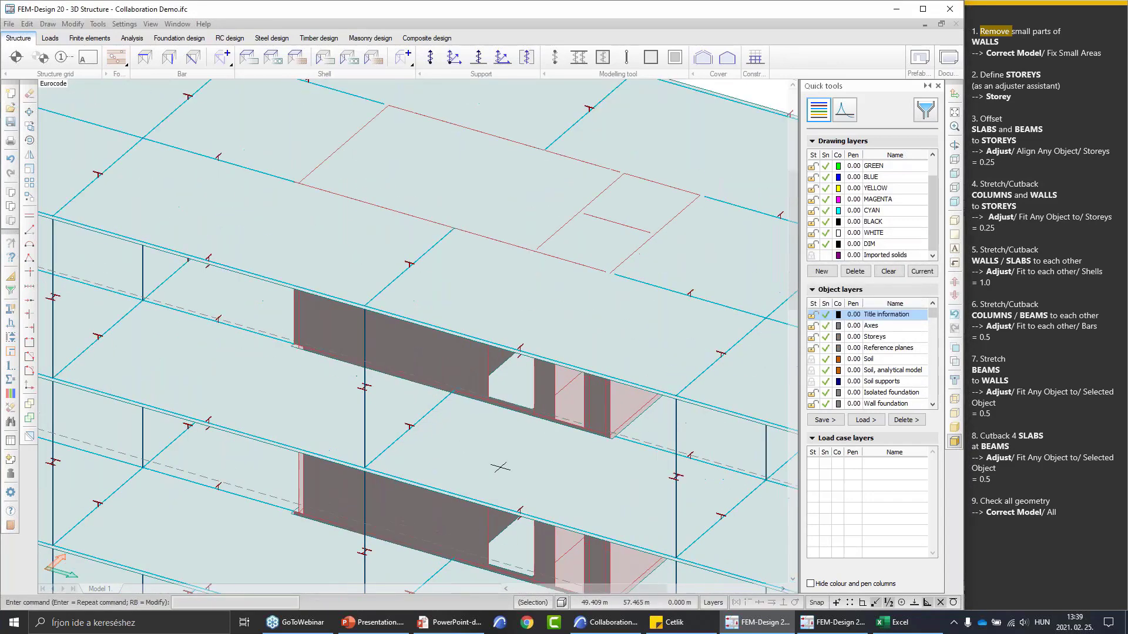
{"action": "middle_click_drag", "start_coordinate": [99, 563], "coordinate": [184, 471]}
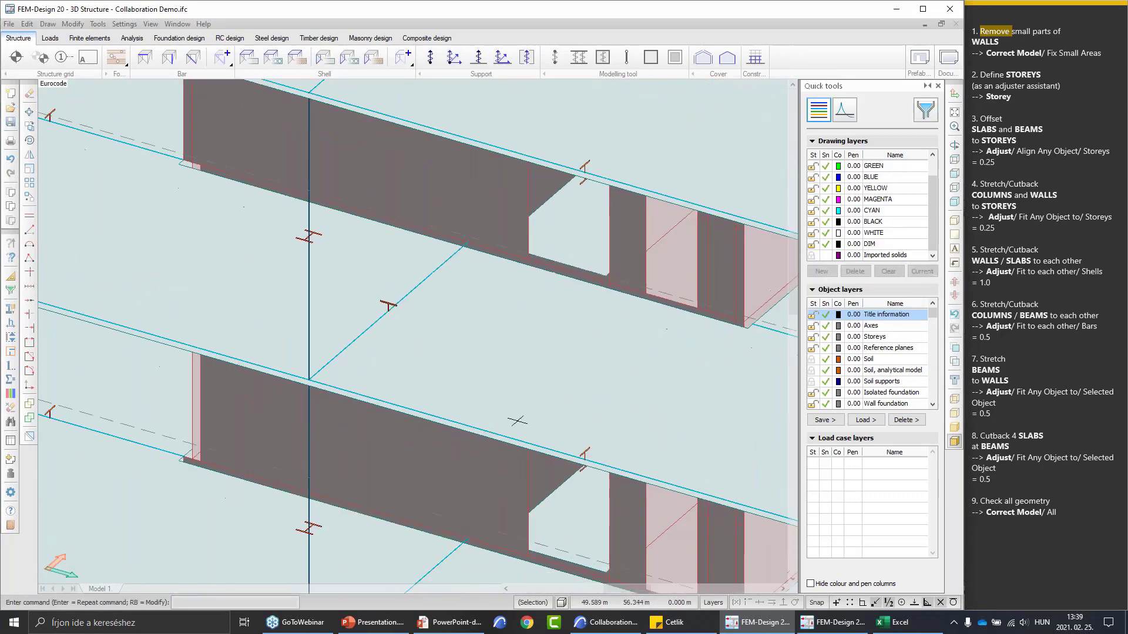
{"action": "scroll", "coordinate": [185, 471], "scroll_direction": "up", "scroll_amount": 5}
{"action": "scroll", "coordinate": [209, 458], "scroll_direction": "down", "scroll_amount": 3}
{"action": "scroll", "coordinate": [253, 468], "scroll_direction": "down", "scroll_amount": 4}
{"action": "middle_click_drag", "start_coordinate": [301, 474], "coordinate": [314, 349]}
{"action": "scroll", "coordinate": [301, 399], "scroll_direction": "down", "scroll_amount": 3}
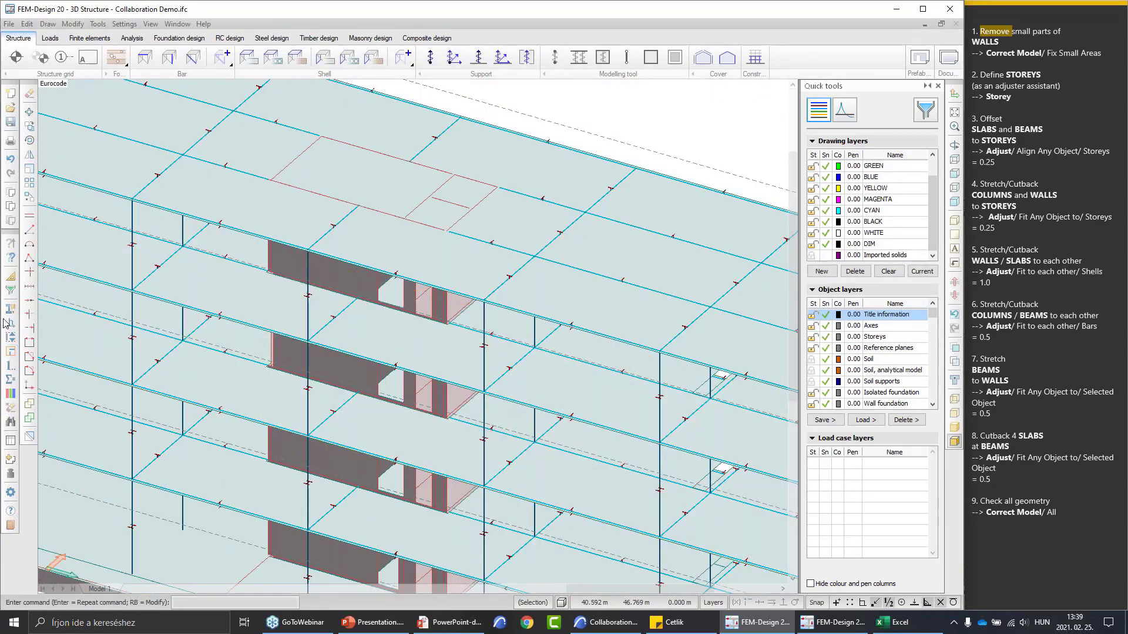
Fit all shells, walls and slabs, to each other in the analytical model with a 1.00 m tolerance
{"action": "left_click", "coordinate": [10, 337]}
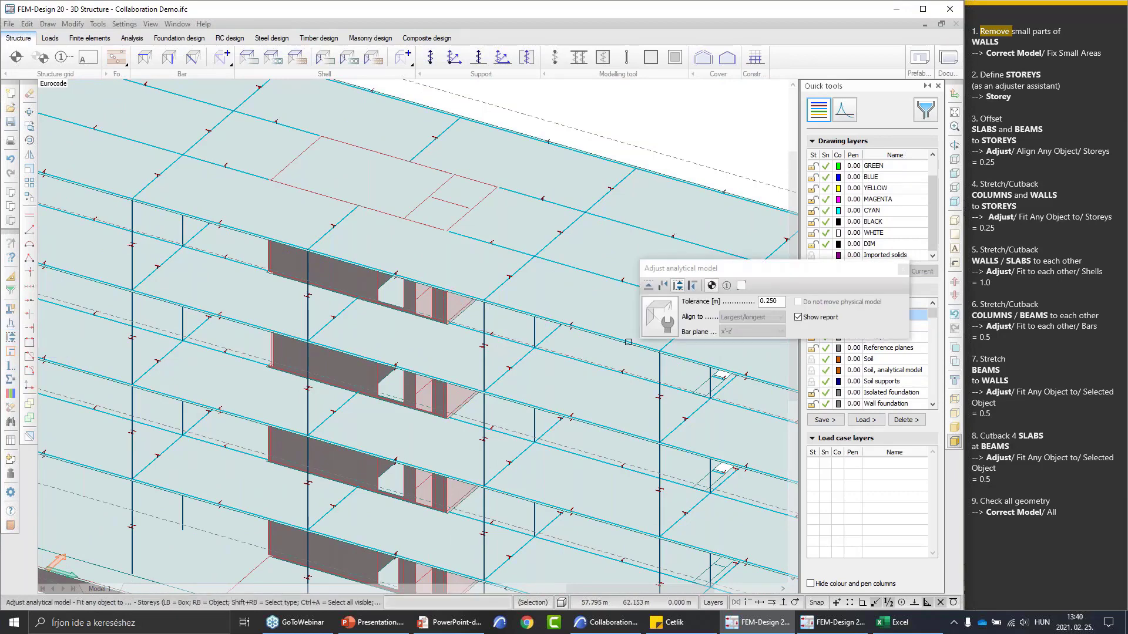
{"action": "left_click", "coordinate": [693, 286]}
{"action": "left_click", "coordinate": [731, 289]}
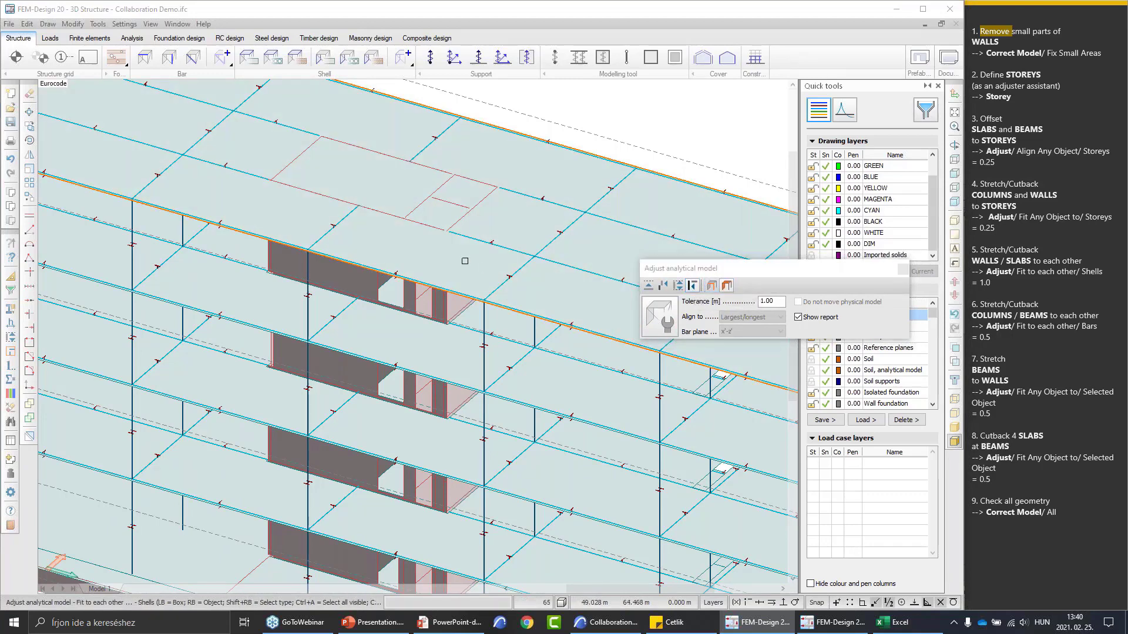
{"action": "key", "text": "ctrl+a"}
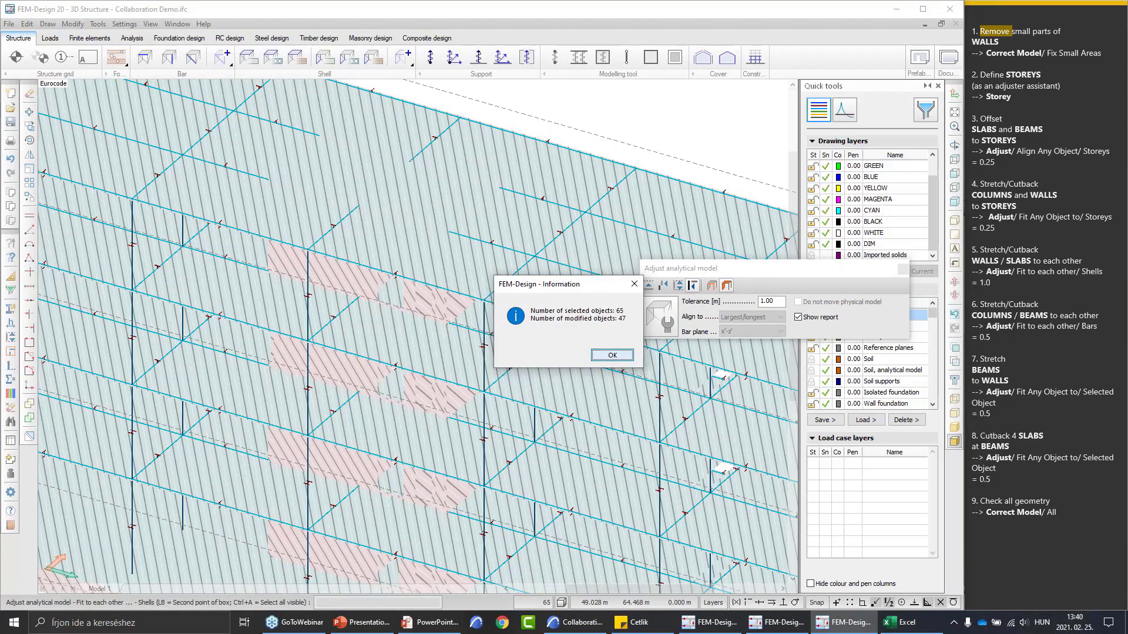
{"action": "key", "text": "Return"}
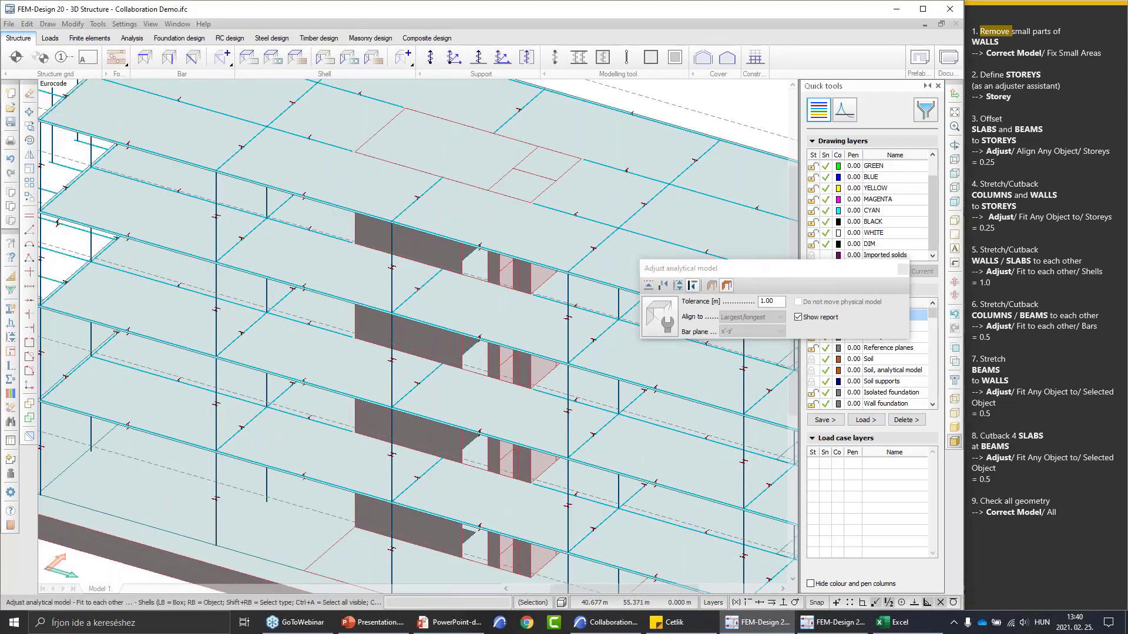
Examine the fitted shells at the base slab corner, the core walls and both ends of the building
{"action": "scroll", "coordinate": [212, 302], "scroll_direction": "up", "scroll_amount": 8}
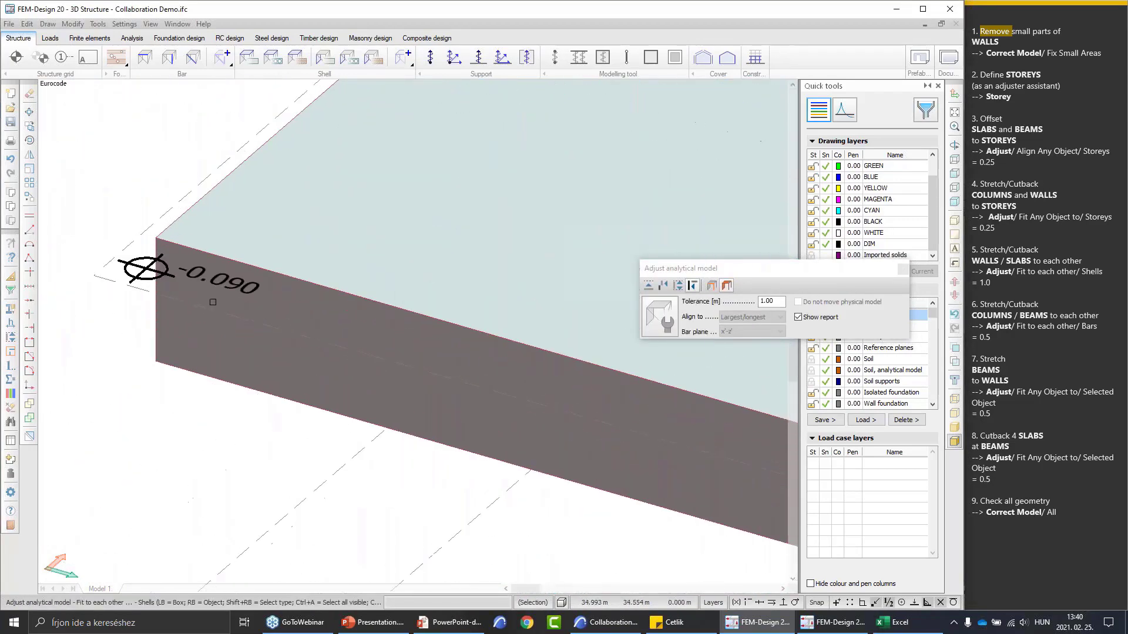
{"action": "scroll", "coordinate": [367, 363], "scroll_direction": "down", "scroll_amount": 5}
{"action": "middle_click_drag", "start_coordinate": [408, 357], "coordinate": [133, 249]}
{"action": "scroll", "coordinate": [132, 249], "scroll_direction": "down", "scroll_amount": 2}
{"action": "middle_click_drag", "start_coordinate": [655, 344], "coordinate": [380, 493]}
{"action": "scroll", "coordinate": [464, 291], "scroll_direction": "up", "scroll_amount": 6}
{"action": "scroll", "coordinate": [467, 304], "scroll_direction": "down", "scroll_amount": 4}
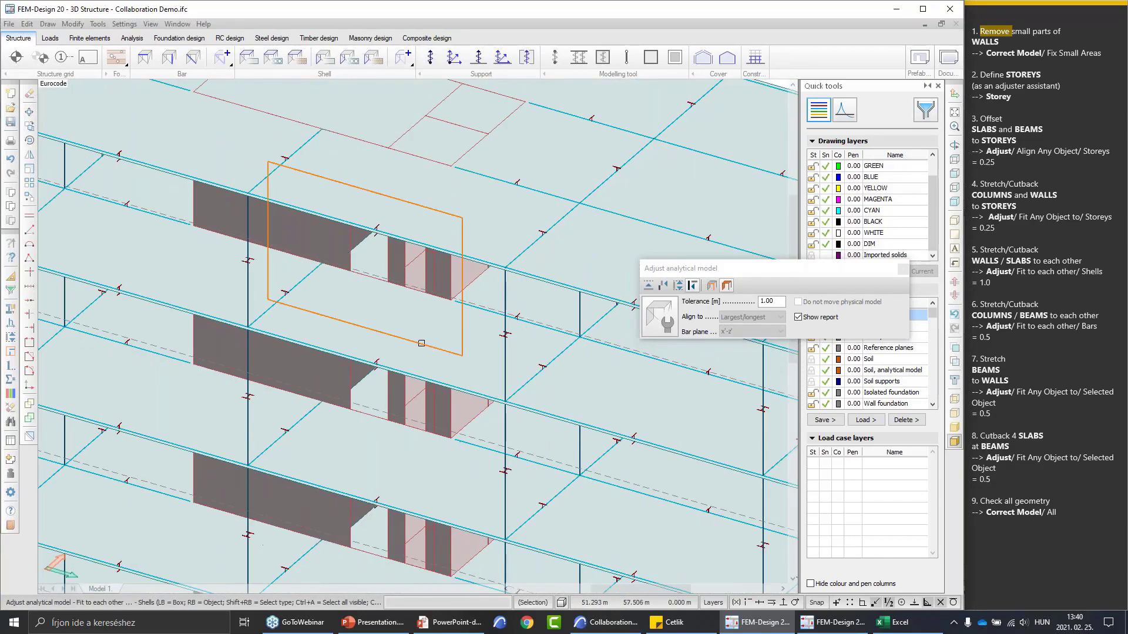
{"action": "scroll", "coordinate": [421, 343], "scroll_direction": "down", "scroll_amount": 6}
{"action": "scroll", "coordinate": [473, 444], "scroll_direction": "up", "scroll_amount": 3}
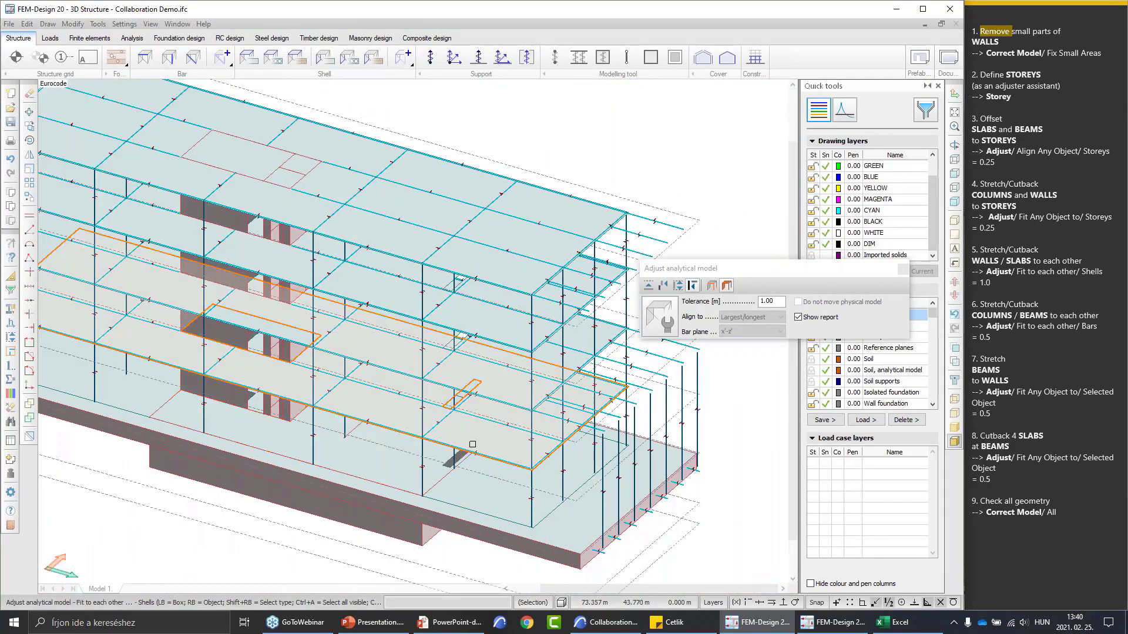
{"action": "middle_click_drag", "start_coordinate": [459, 401], "coordinate": [620, 436]}
{"action": "scroll", "coordinate": [270, 266], "scroll_direction": "up", "scroll_amount": 2}
{"action": "middle_click_drag", "start_coordinate": [269, 266], "coordinate": [490, 391]}
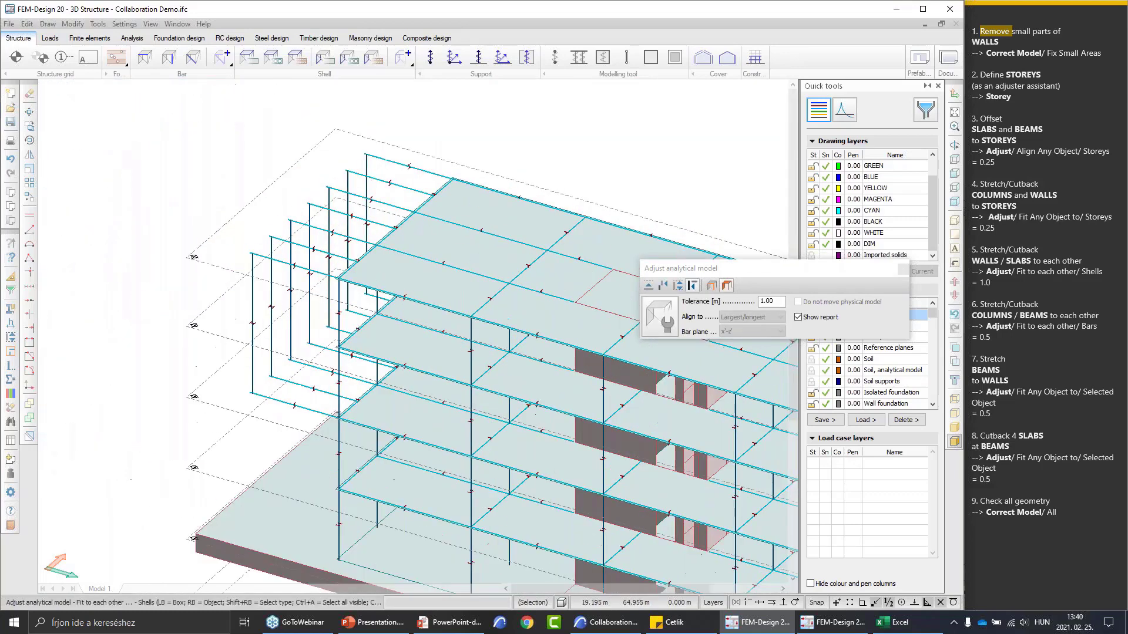
Fit all bars, columns and beams, to each other with a 0.500 m tolerance and check the outer frame corners
{"action": "scroll", "coordinate": [341, 306], "scroll_direction": "up", "scroll_amount": 5}
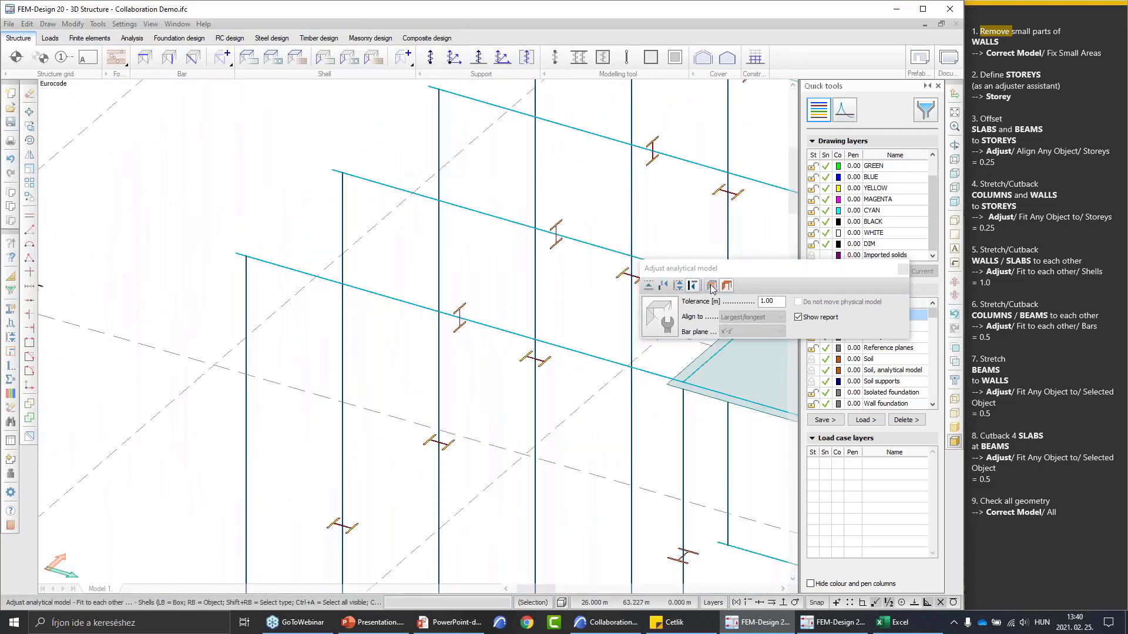
{"action": "left_click", "coordinate": [712, 286]}
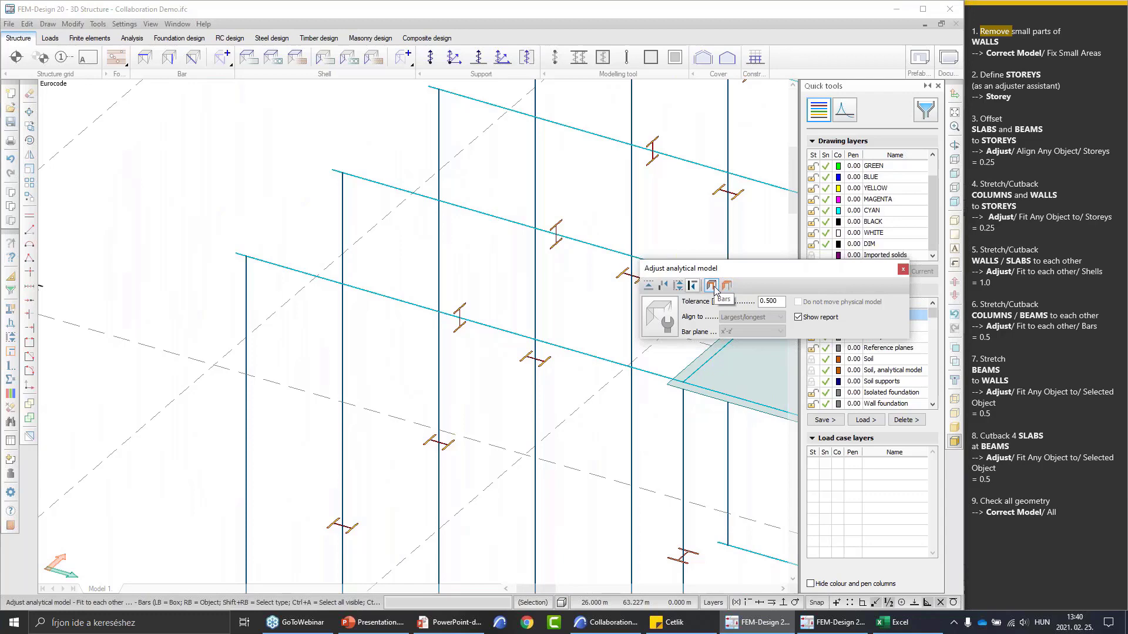
{"action": "key", "text": "ctrl+a"}
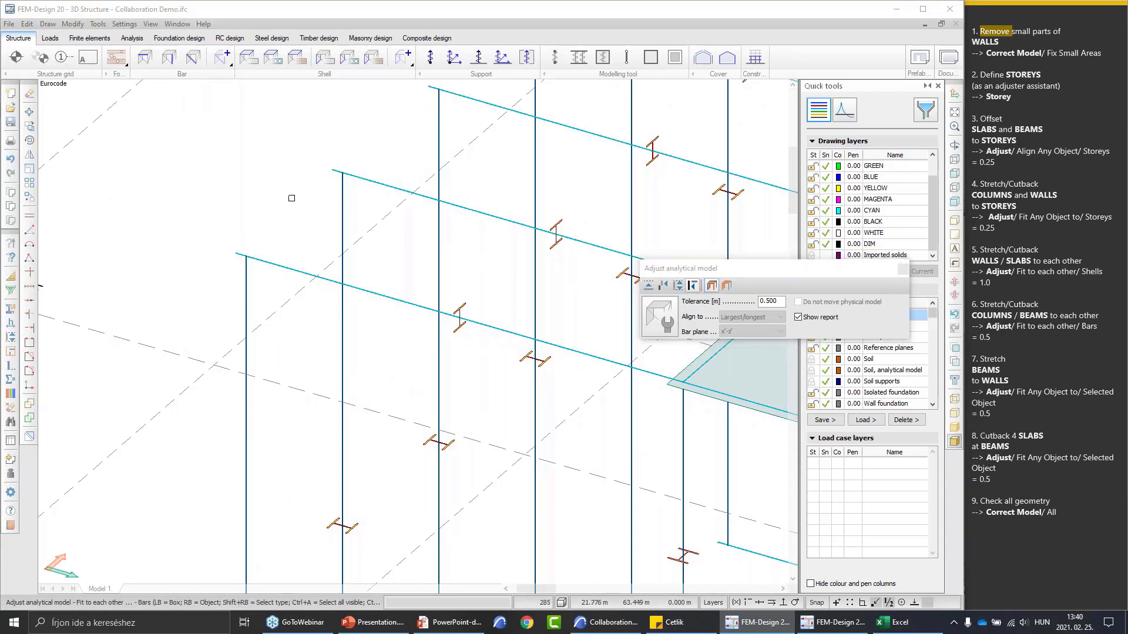
{"action": "key", "text": "Return"}
{"action": "scroll", "coordinate": [280, 262], "scroll_direction": "down", "scroll_amount": 5}
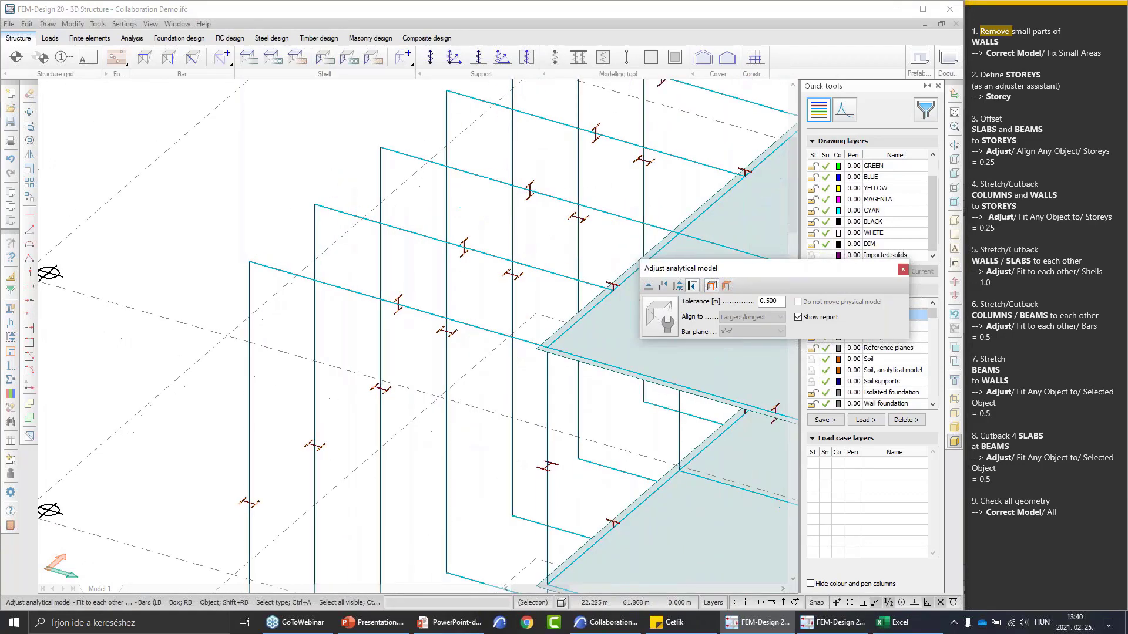
Examine the fitted bars along the building and the beam end beside the core wall corner
{"action": "middle_click_drag", "start_coordinate": [361, 370], "coordinate": [302, 309]}
{"action": "scroll", "coordinate": [302, 309], "scroll_direction": "down", "scroll_amount": 4}
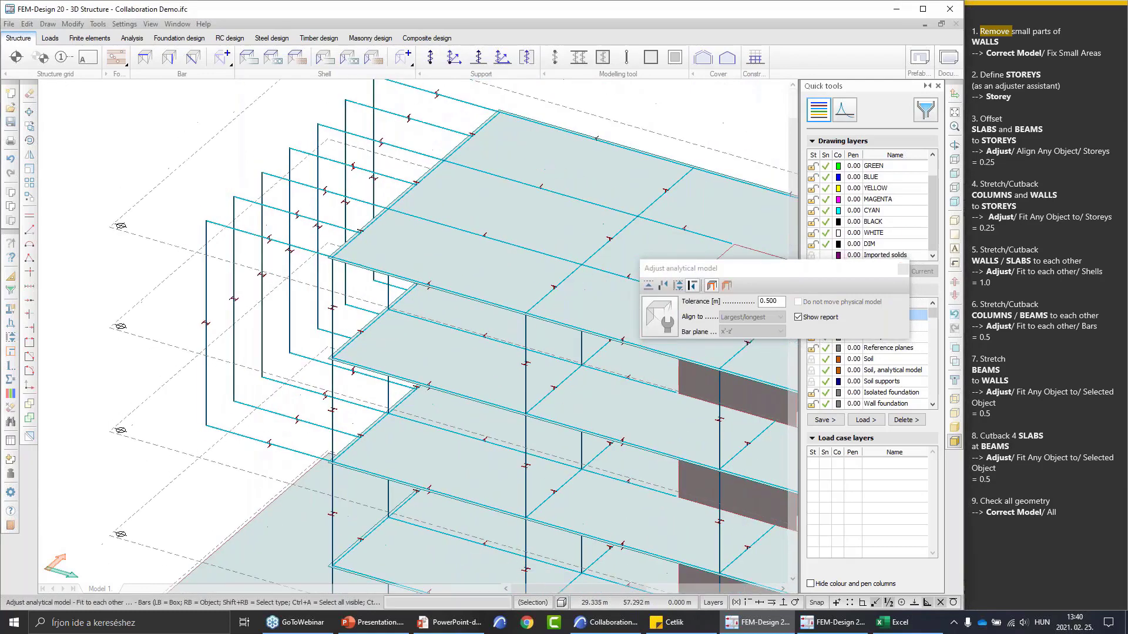
{"action": "middle_click_drag", "start_coordinate": [302, 352], "coordinate": [59, 290]}
{"action": "middle_click_drag", "start_coordinate": [507, 381], "coordinate": [395, 323]}
{"action": "scroll", "coordinate": [394, 322], "scroll_direction": "up", "scroll_amount": 6}
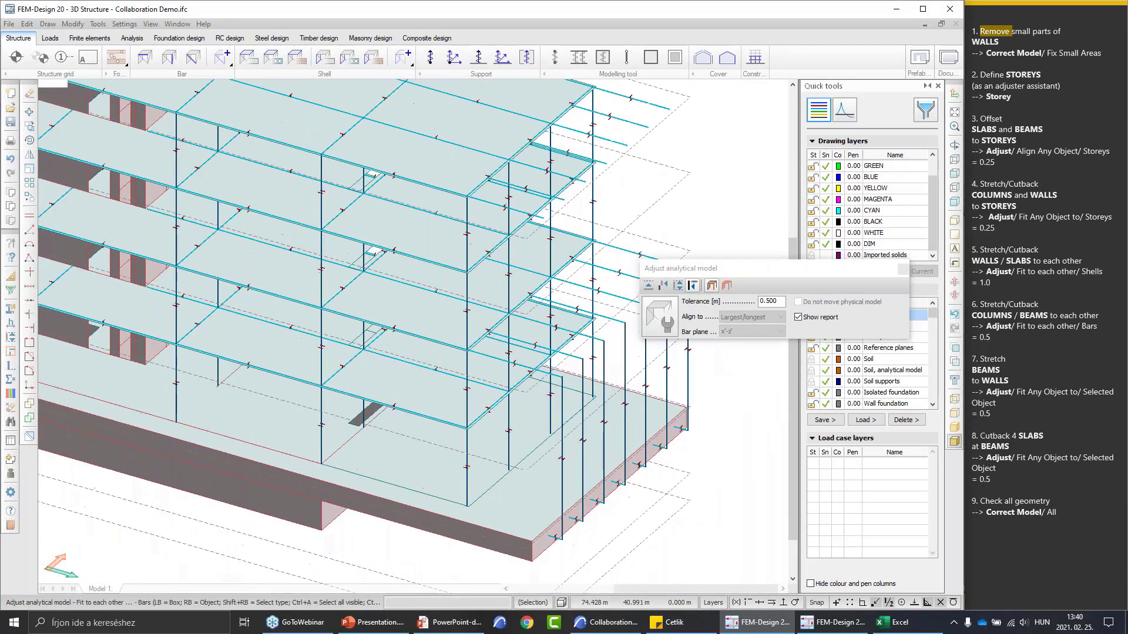
{"action": "scroll", "coordinate": [355, 291], "scroll_direction": "up", "scroll_amount": 3}
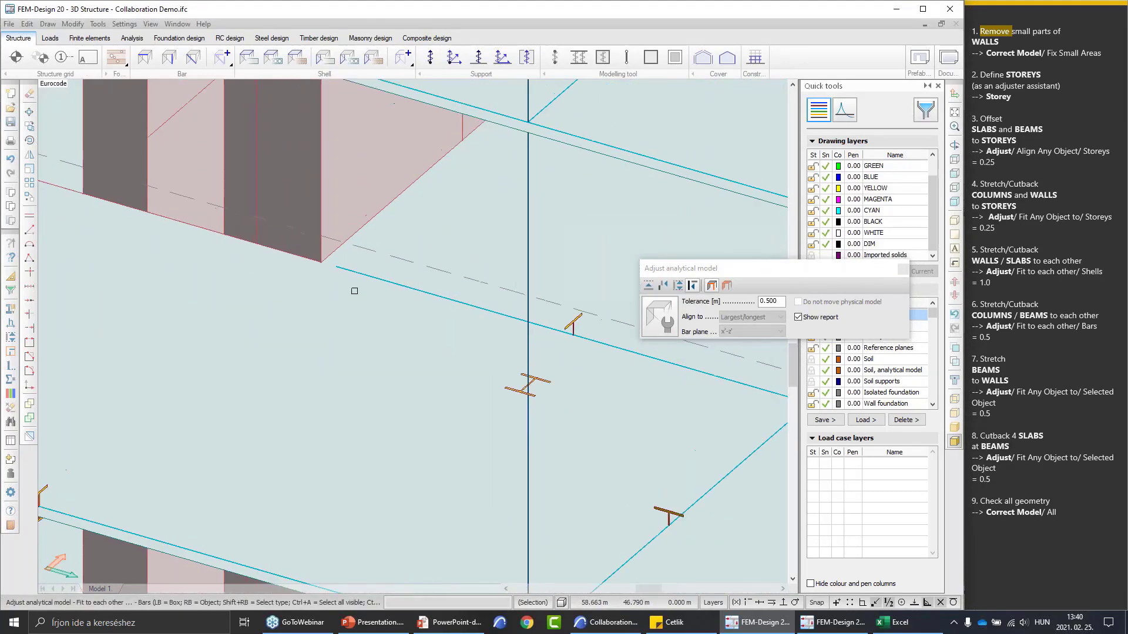
{"action": "scroll", "coordinate": [336, 271], "scroll_direction": "down", "scroll_amount": 1}
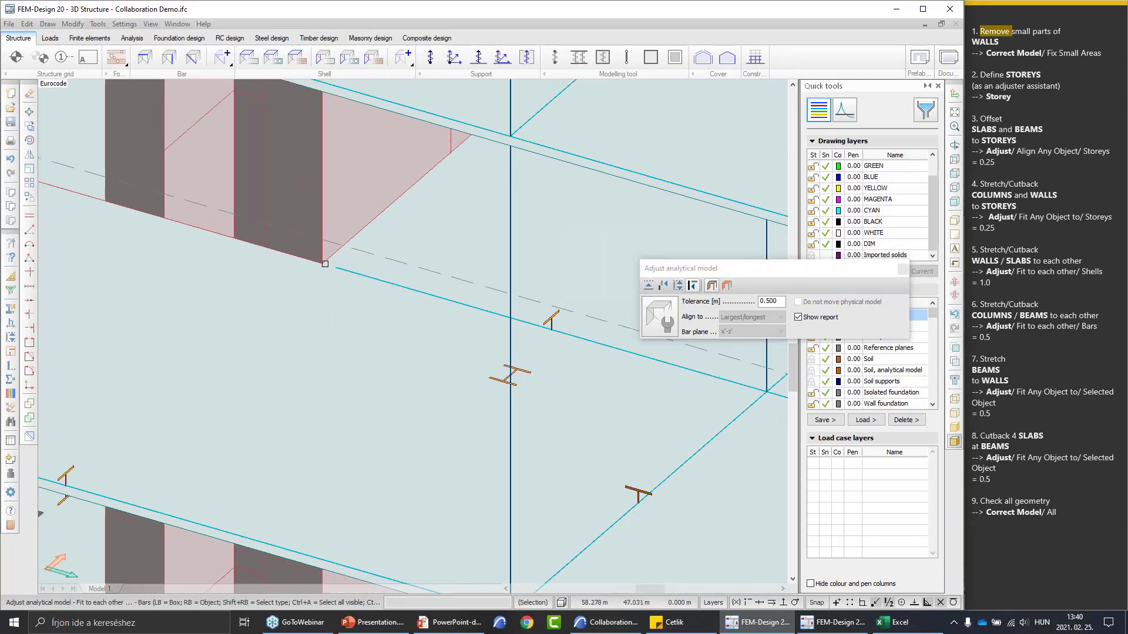
{"action": "scroll", "coordinate": [325, 264], "scroll_direction": "down", "scroll_amount": 8}
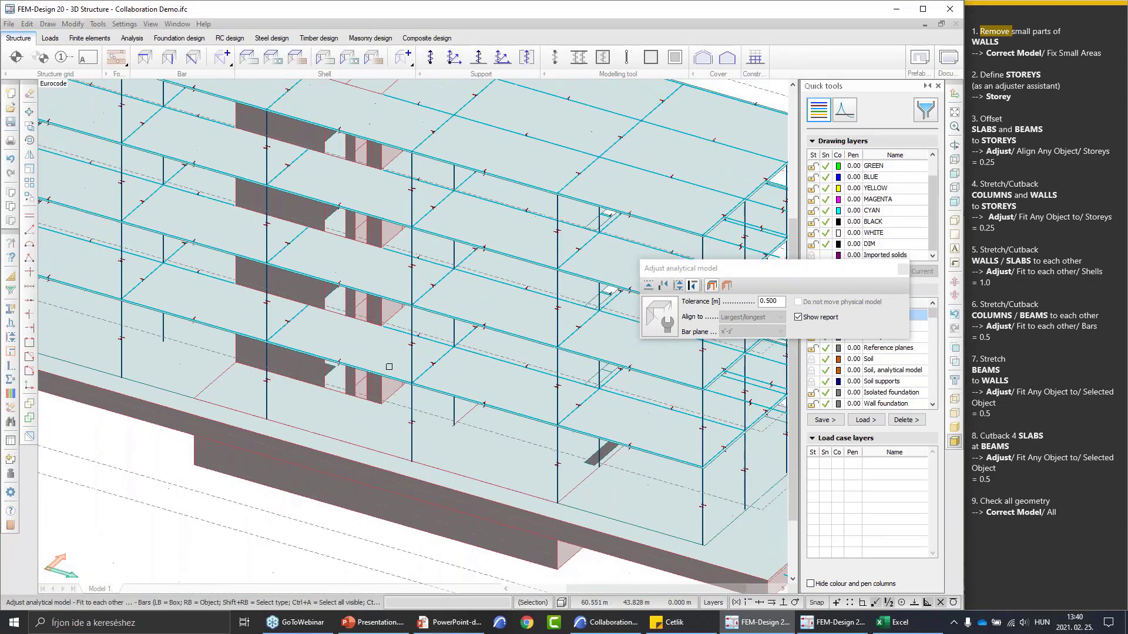
Fit all beams to all walls as the selected master objects, using the x'-z' bar plane and a 0.500 m tolerance
{"action": "scroll", "coordinate": [389, 367], "scroll_direction": "down", "scroll_amount": 4}
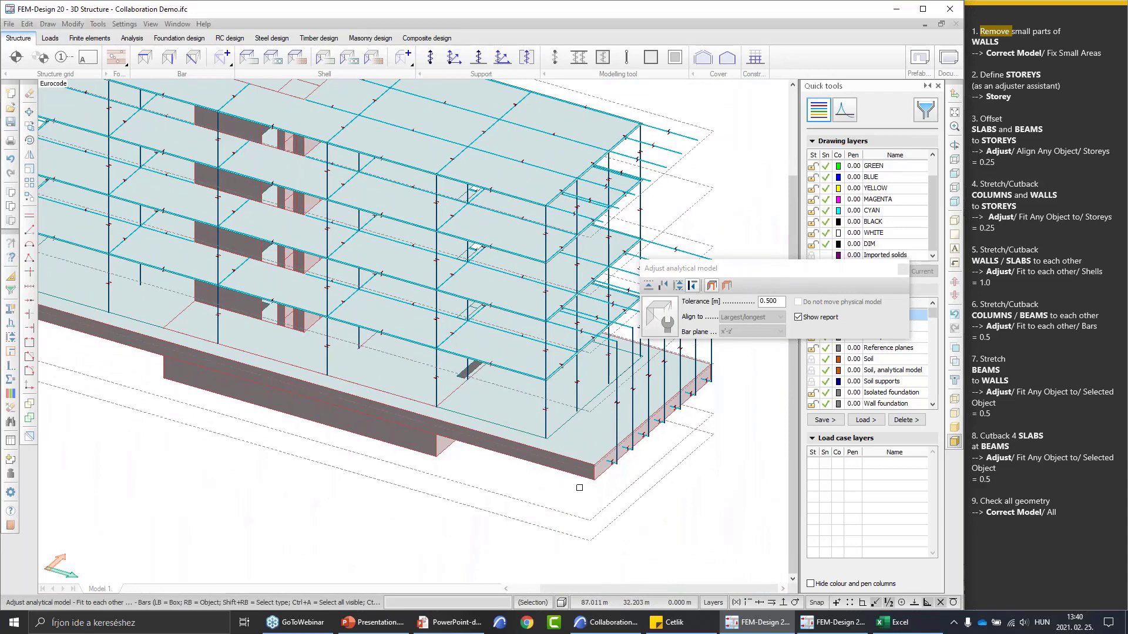
{"action": "middle_click_drag", "start_coordinate": [579, 488], "coordinate": [649, 497]}
{"action": "scroll", "coordinate": [636, 496], "scroll_direction": "up", "scroll_amount": 4}
{"action": "scroll", "coordinate": [686, 403], "scroll_direction": "up", "scroll_amount": 4}
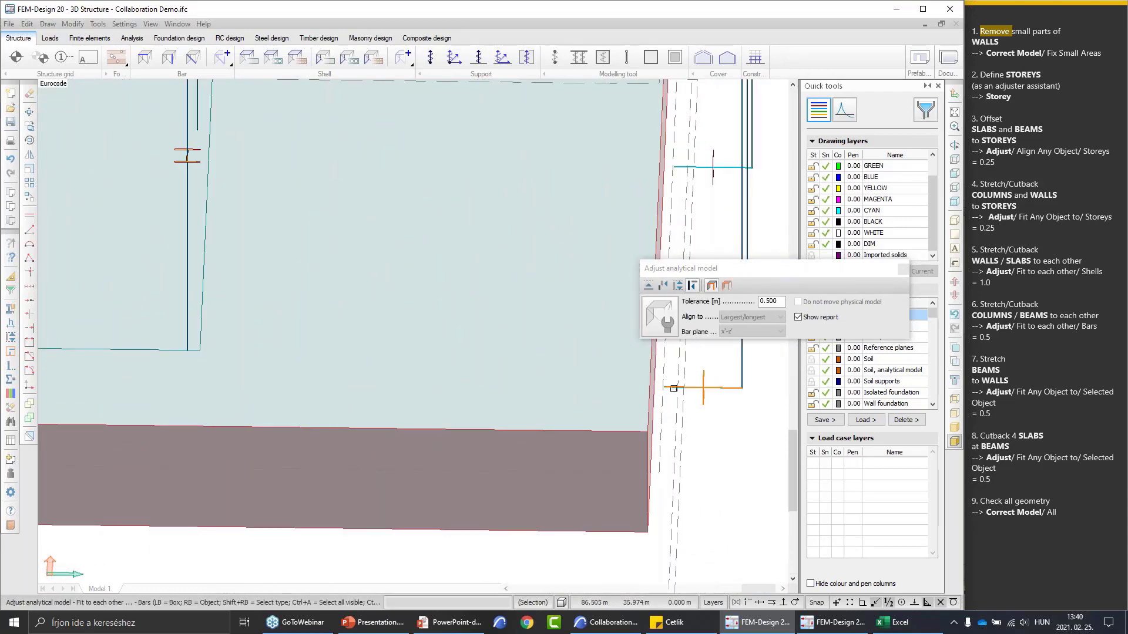
{"action": "scroll", "coordinate": [592, 529], "scroll_direction": "down", "scroll_amount": 4}
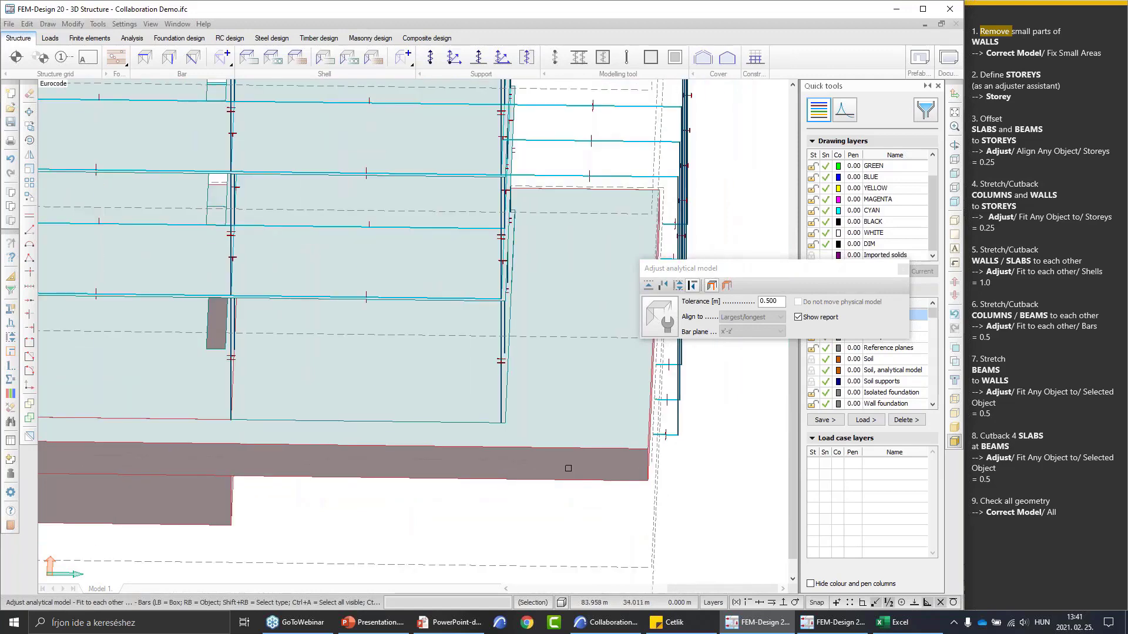
{"action": "left_click", "coordinate": [680, 287]}
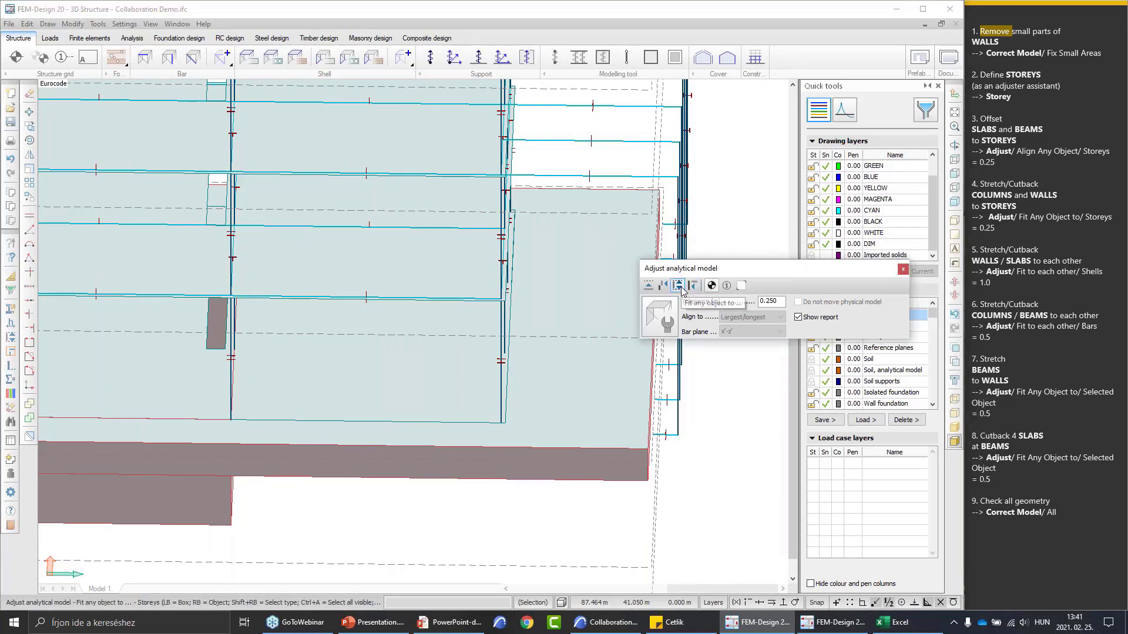
{"action": "left_click", "coordinate": [740, 287]}
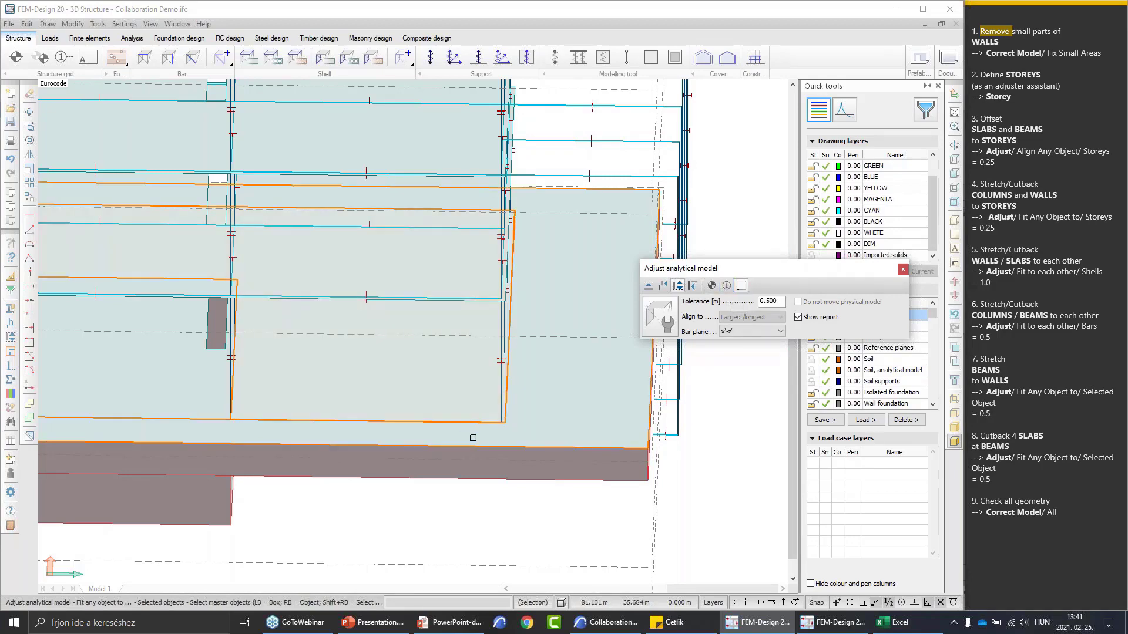
{"action": "scroll", "coordinate": [498, 470], "scroll_direction": "up", "scroll_amount": 1}
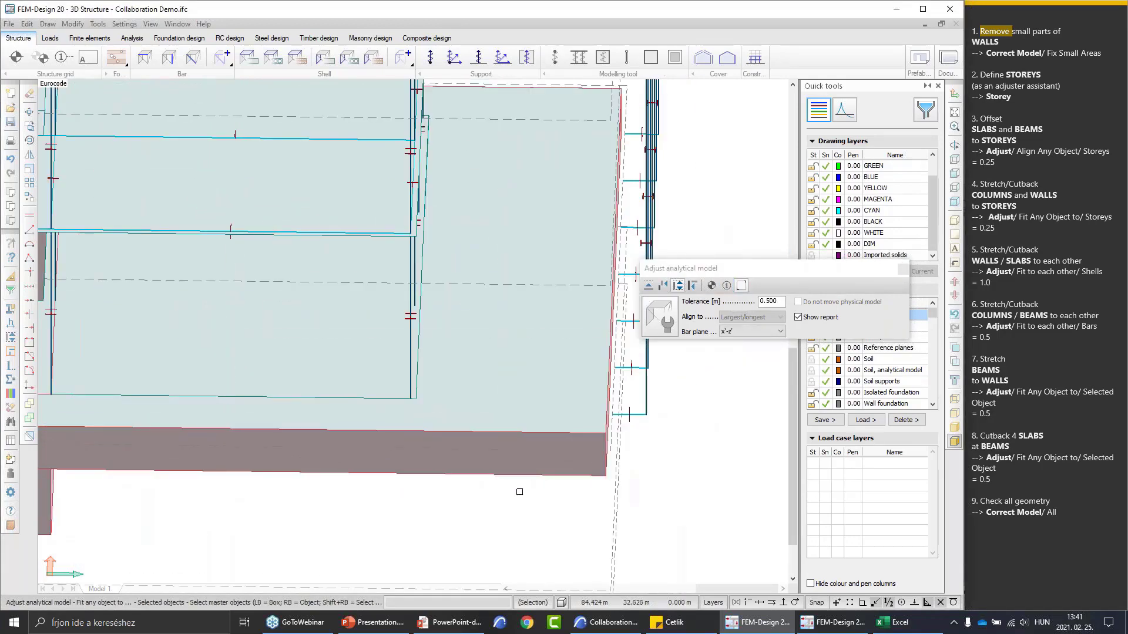
{"action": "left_click", "coordinate": [514, 461]}
{"action": "scroll", "coordinate": [638, 466], "scroll_direction": "up", "scroll_amount": 3}
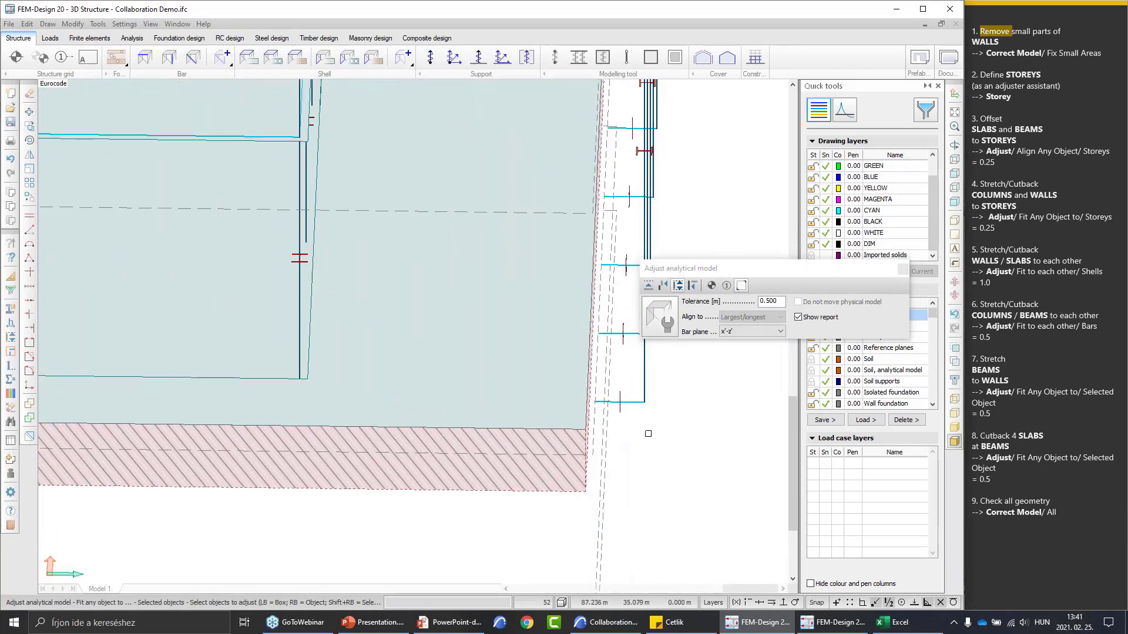
{"action": "double_click", "coordinate": [614, 373]}
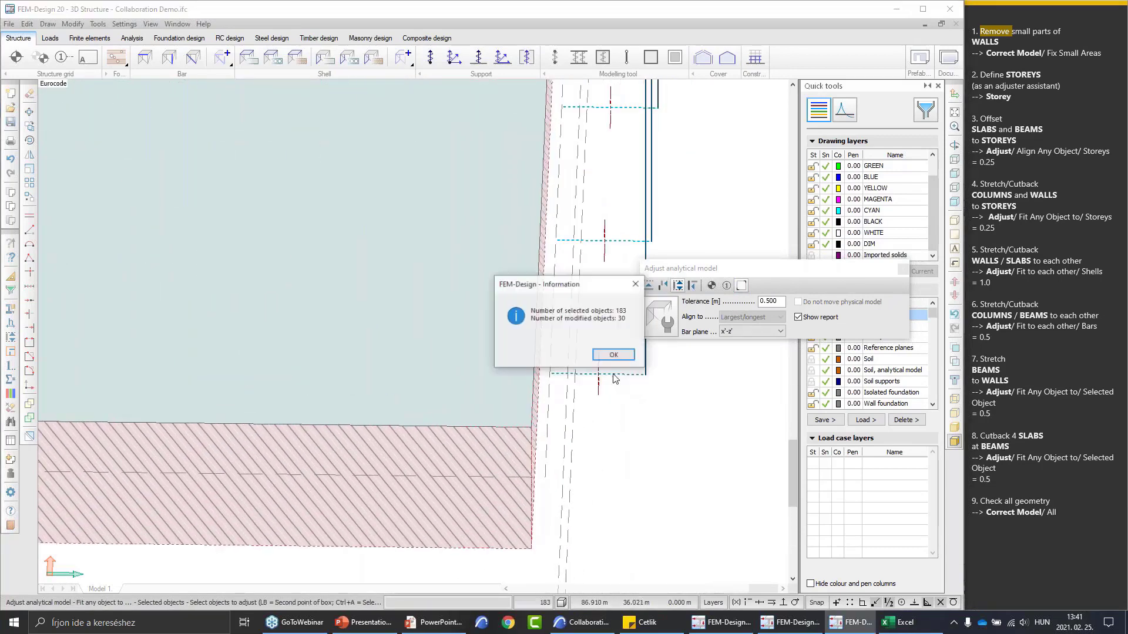
{"action": "left_click", "coordinate": [614, 356]}
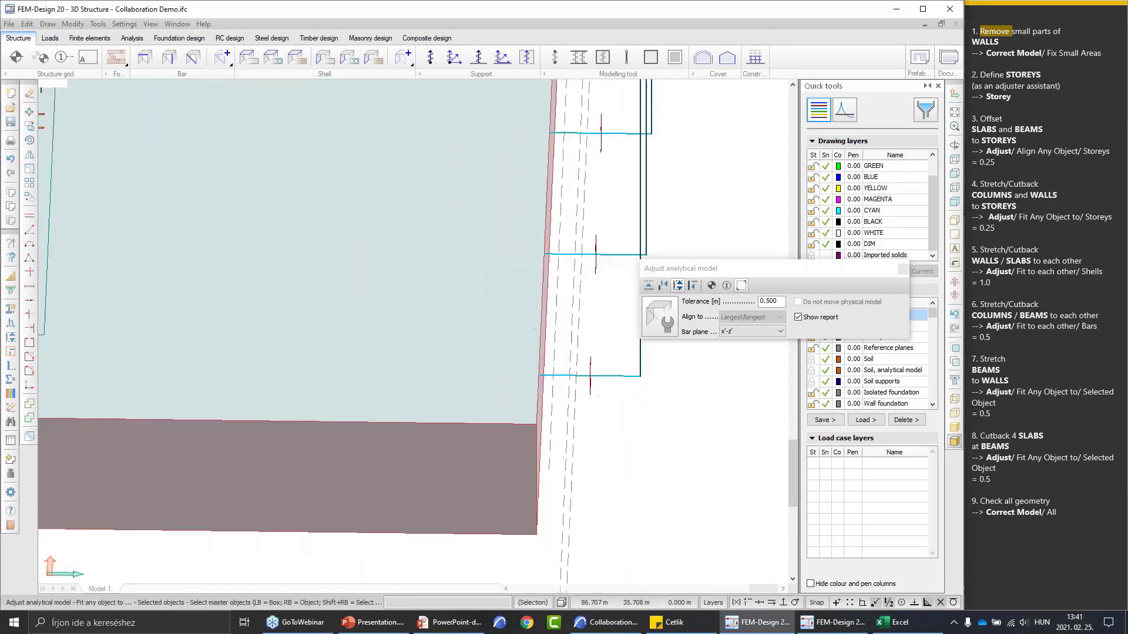
Examine the fitted beam ends along the building and beside the core wall, and return to the isometric view
{"action": "scroll", "coordinate": [594, 393], "scroll_direction": "down", "scroll_amount": 3}
{"action": "middle_click_drag", "start_coordinate": [442, 366], "coordinate": [636, 404]}
{"action": "scroll", "coordinate": [636, 404], "scroll_direction": "down", "scroll_amount": 2}
{"action": "middle_click_drag", "start_coordinate": [227, 359], "coordinate": [604, 368]}
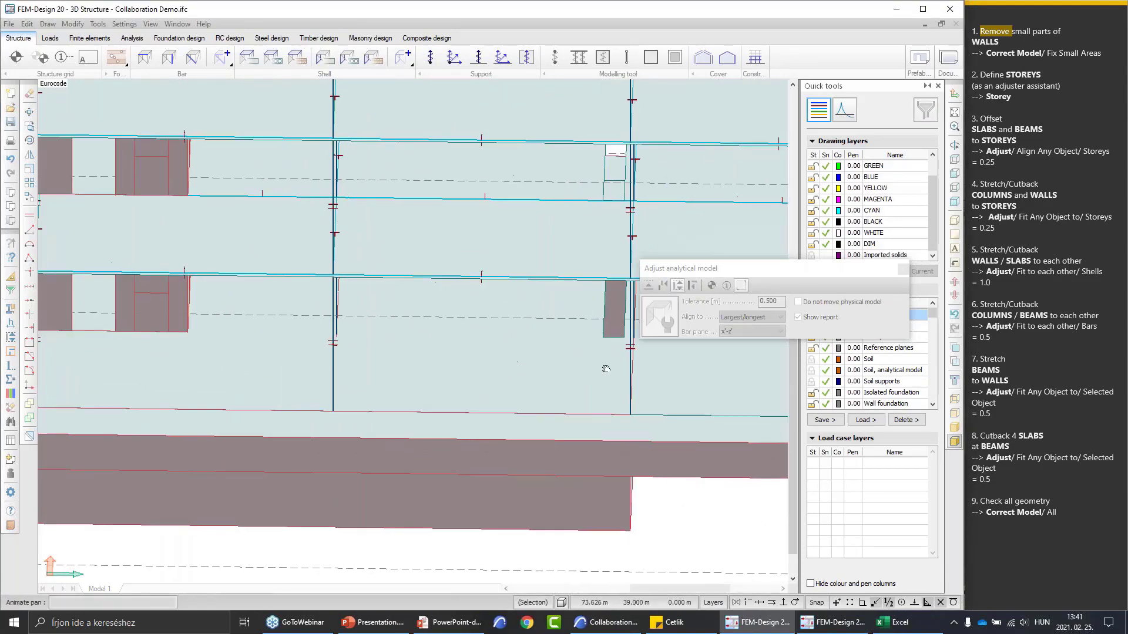
{"action": "middle_click_drag", "start_coordinate": [264, 338], "coordinate": [395, 353]}
{"action": "scroll", "coordinate": [321, 201], "scroll_direction": "up", "scroll_amount": 4}
{"action": "scroll", "coordinate": [372, 330], "scroll_direction": "down", "scroll_amount": 5}
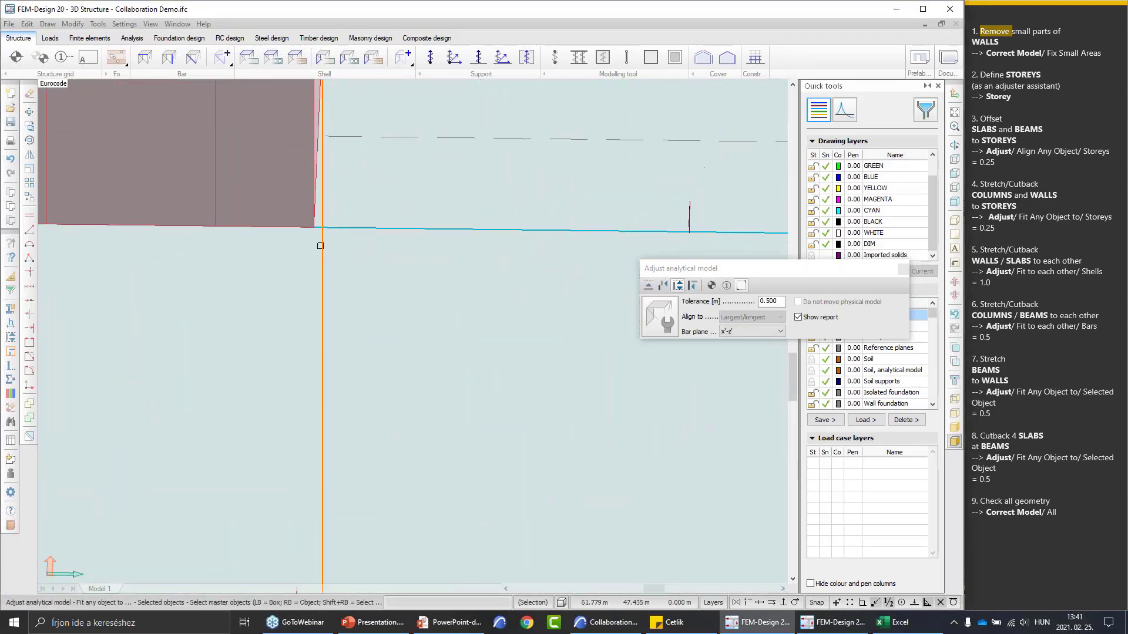
{"action": "left_click", "coordinate": [954, 202]}
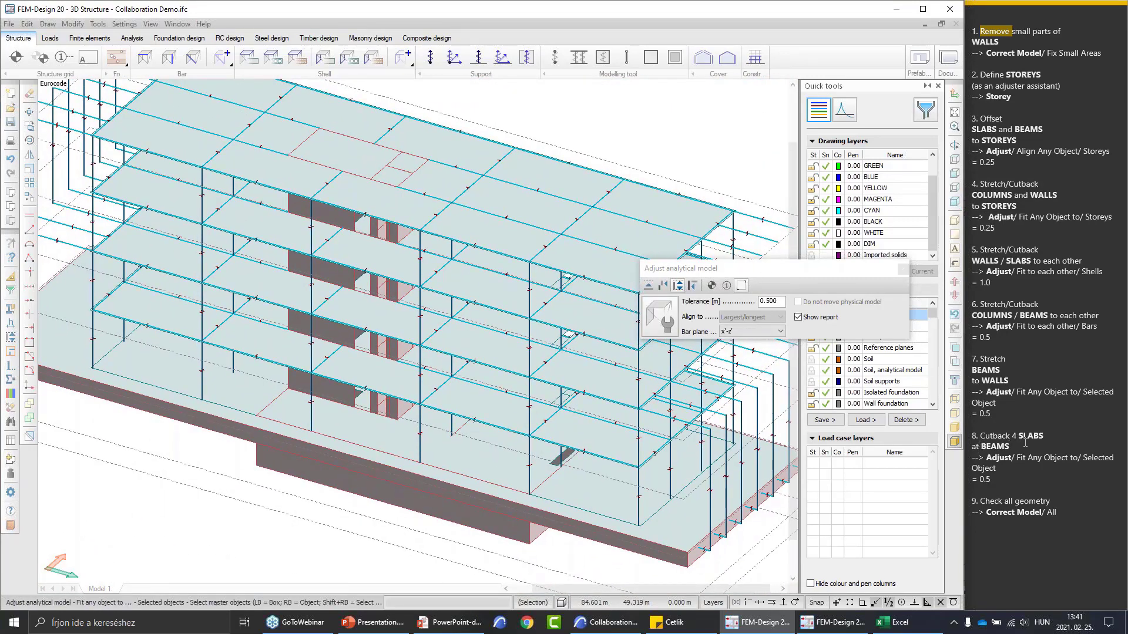
Examine how the slab edges meet the edge beams at the front corner of the lower storeys
{"action": "scroll", "coordinate": [405, 425], "scroll_direction": "up", "scroll_amount": 6}
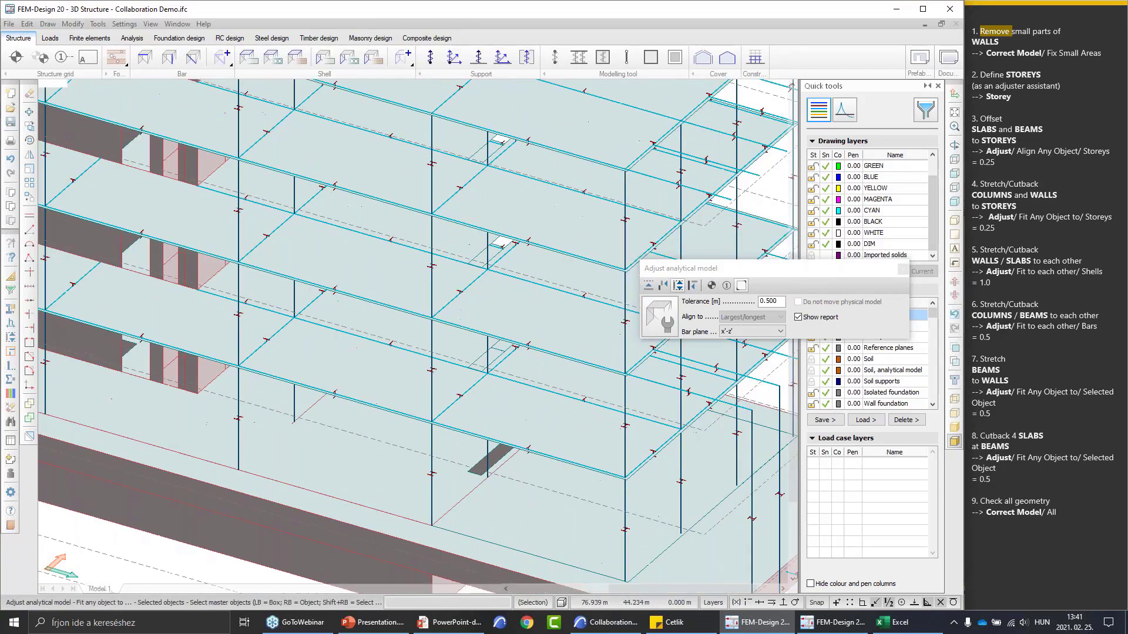
{"action": "middle_click_drag", "start_coordinate": [405, 424], "coordinate": [282, 356]}
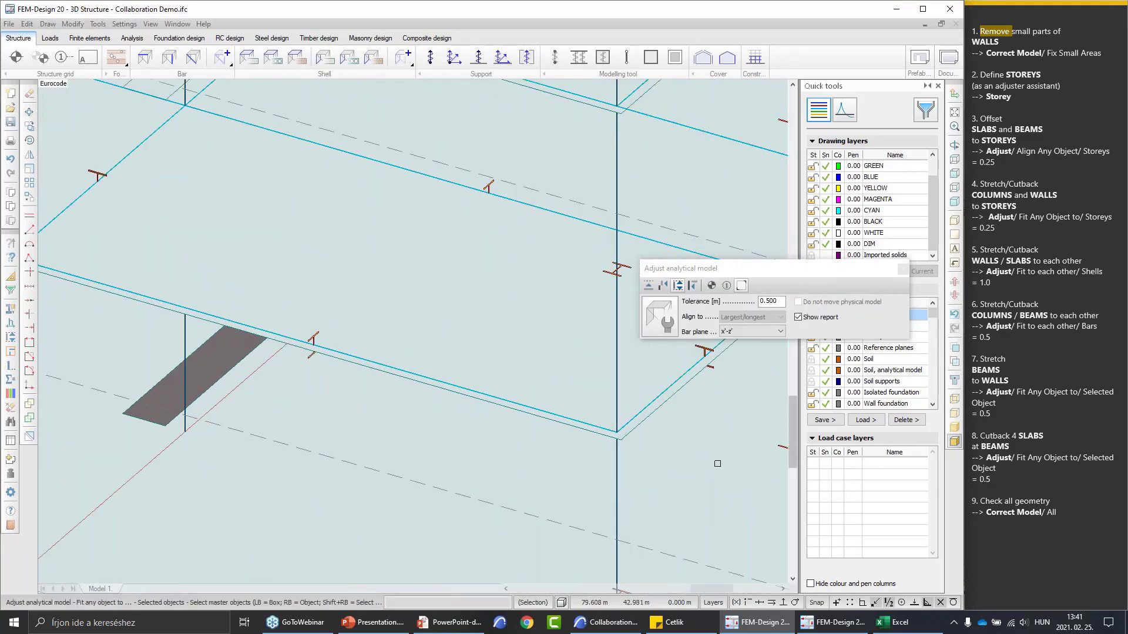
{"action": "middle_click_drag", "start_coordinate": [624, 449], "coordinate": [545, 418]}
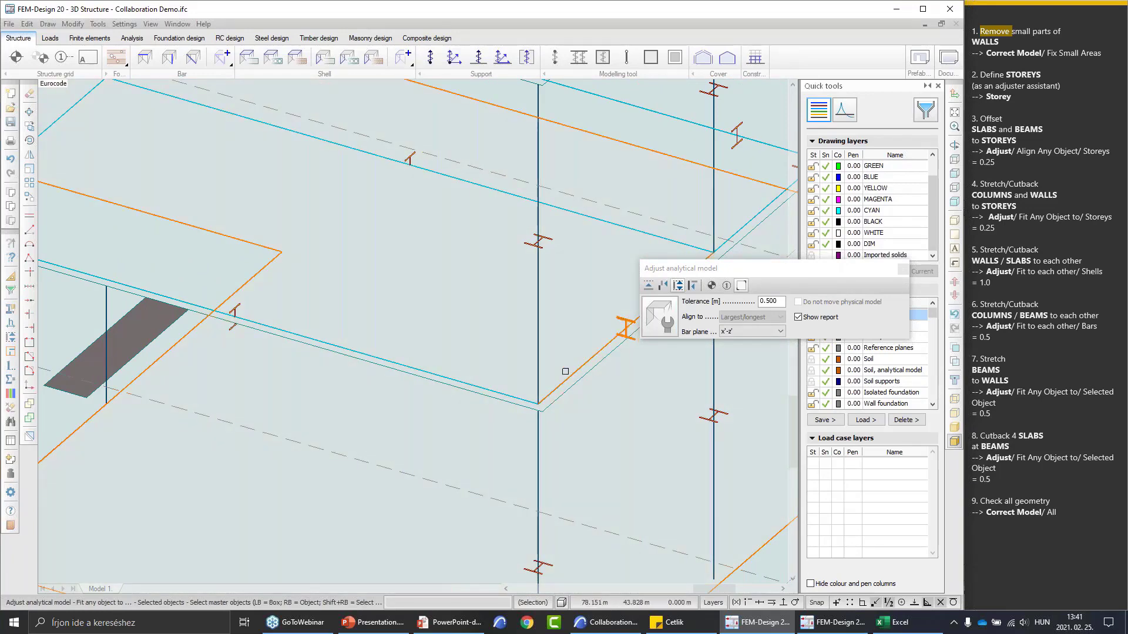
{"action": "scroll", "coordinate": [566, 387], "scroll_direction": "down", "scroll_amount": 5}
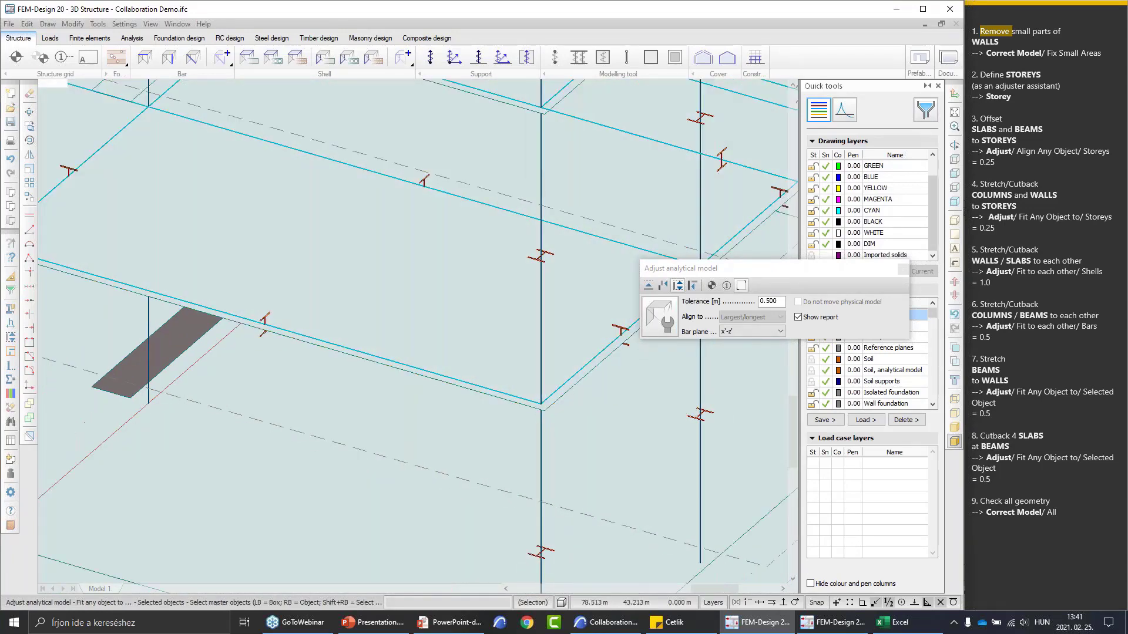
{"action": "scroll", "coordinate": [494, 381], "scroll_direction": "up", "scroll_amount": 3}
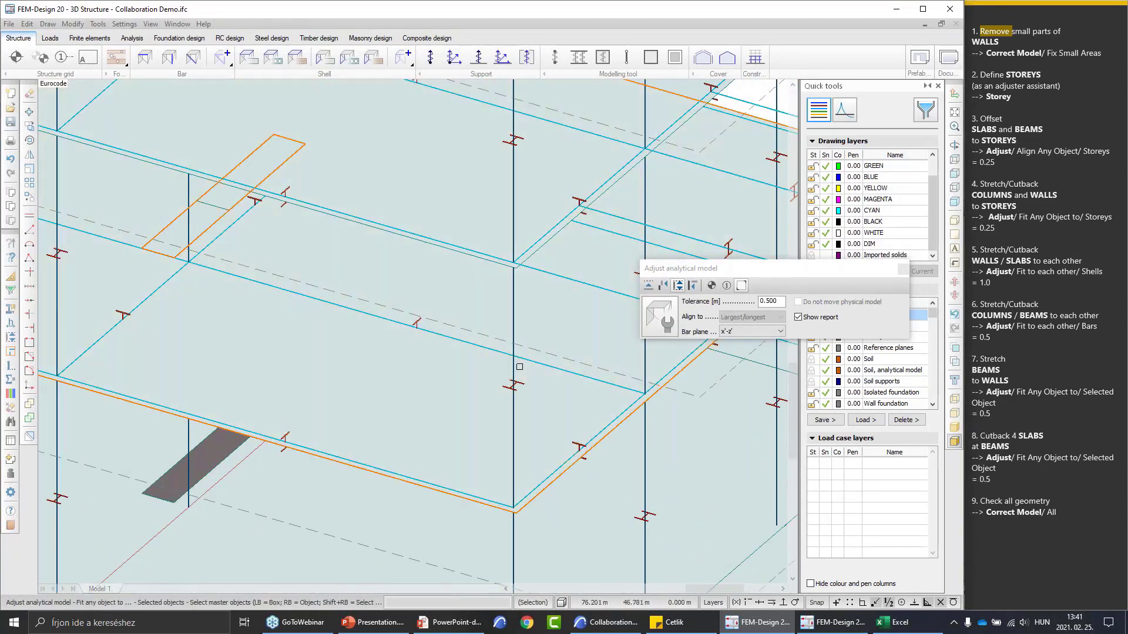
{"action": "scroll", "coordinate": [473, 447], "scroll_direction": "up", "scroll_amount": 1}
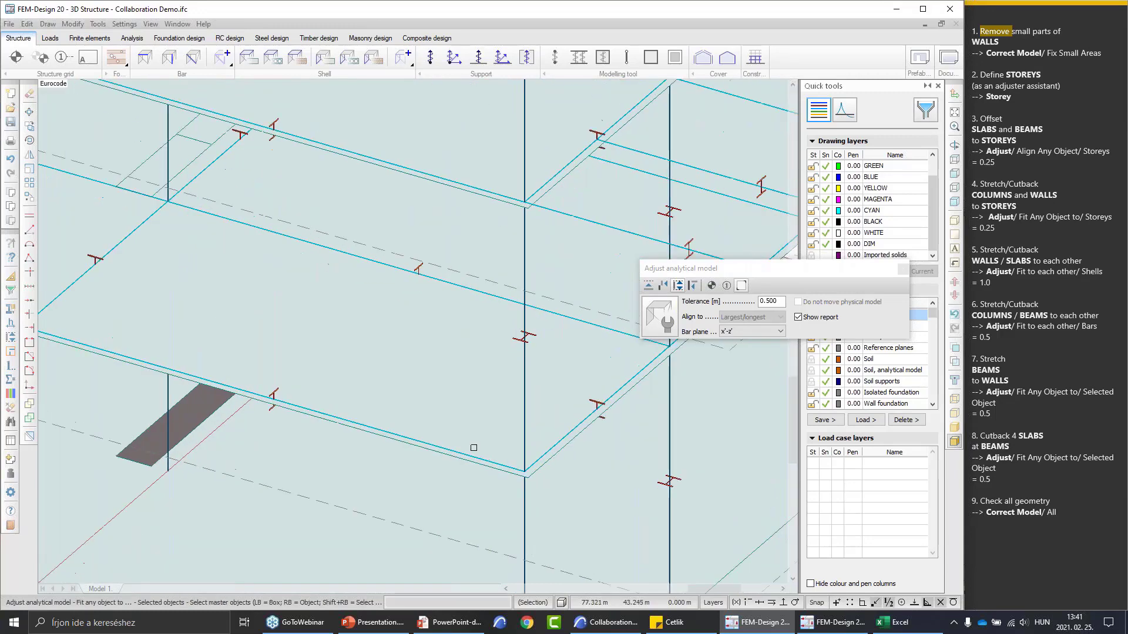
{"action": "middle_click_drag", "start_coordinate": [579, 490], "coordinate": [631, 493]}
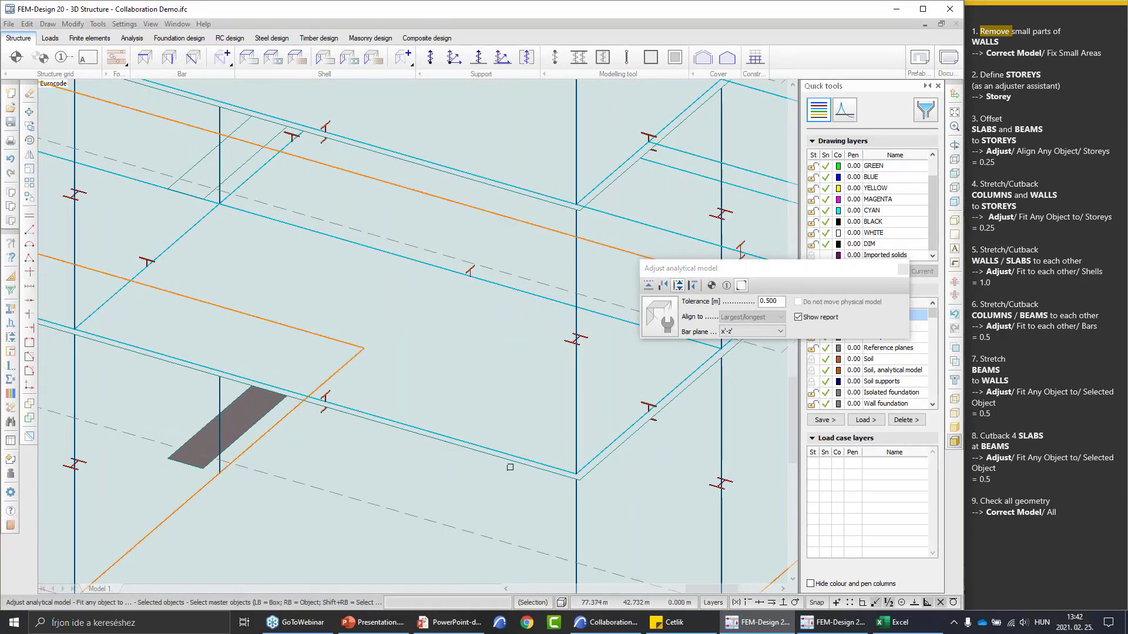
{"action": "scroll", "coordinate": [514, 459], "scroll_direction": "down", "scroll_amount": 1}
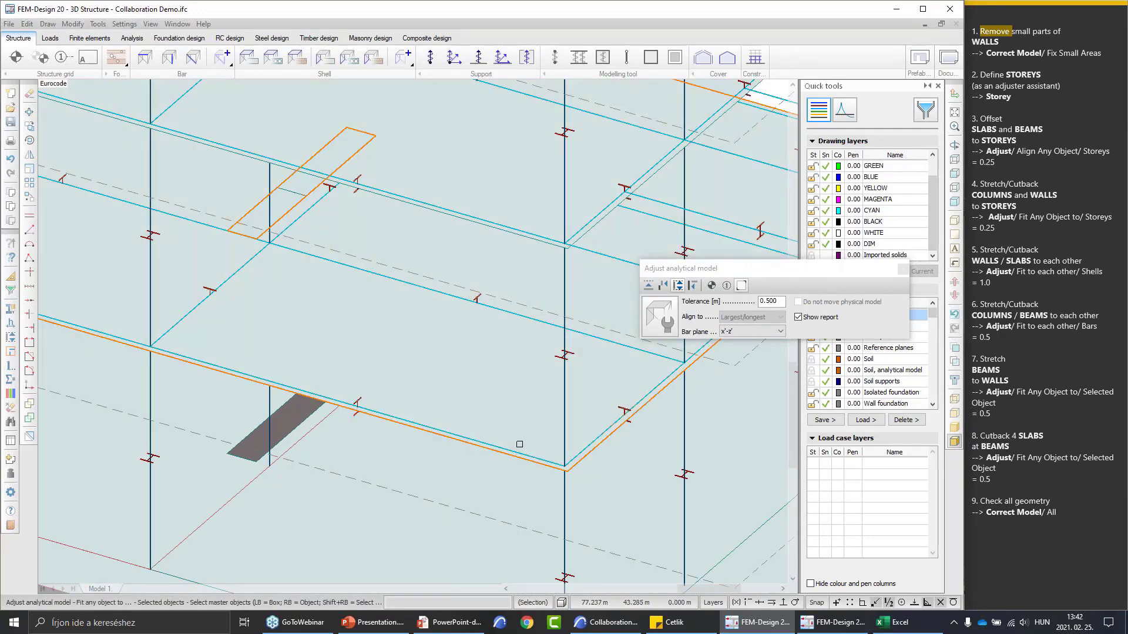
{"action": "middle_click_drag", "start_coordinate": [517, 438], "coordinate": [525, 420]}
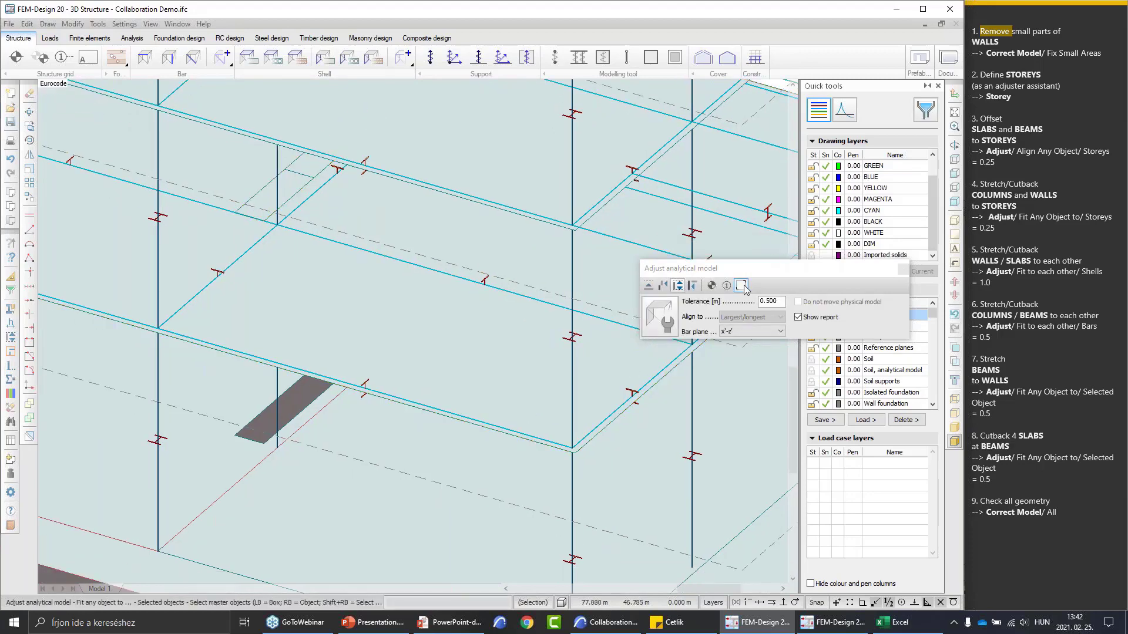
Cut back the four upper storey slabs to the beams as master objects, with a 0.500 m tolerance
{"action": "scroll", "coordinate": [567, 411], "scroll_direction": "up", "scroll_amount": 2}
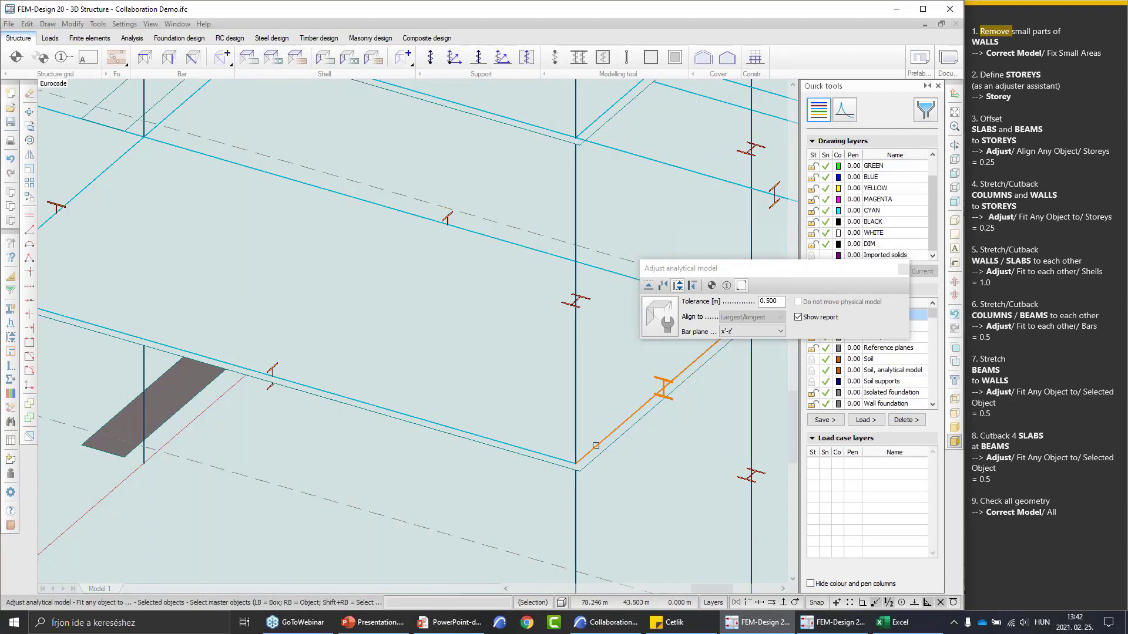
{"action": "left_click", "coordinate": [596, 446]}
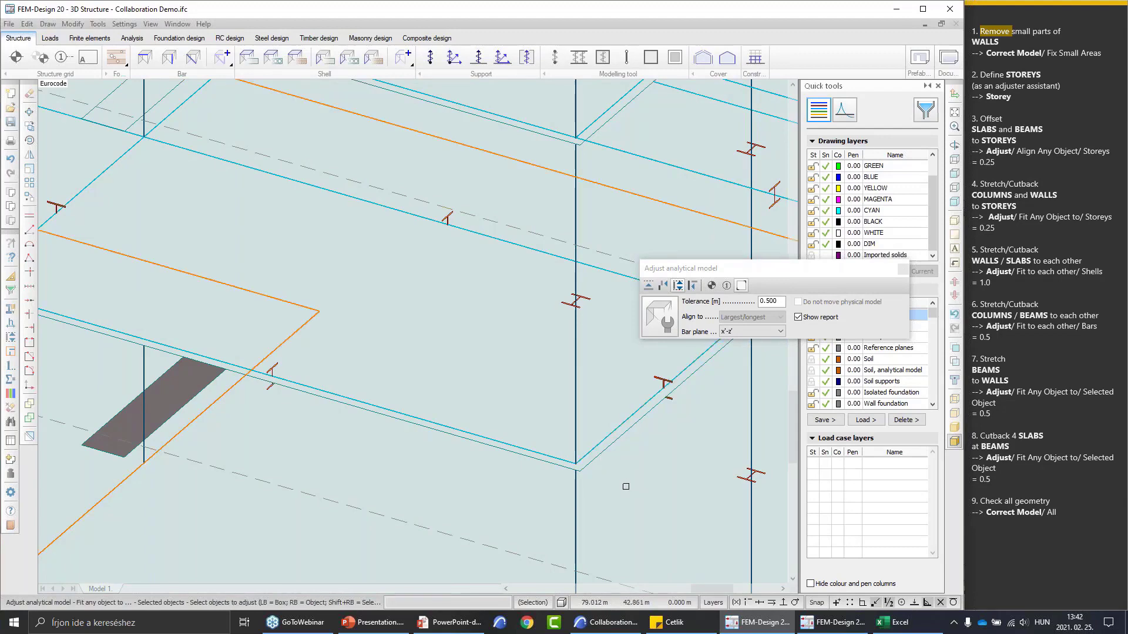
{"action": "scroll", "coordinate": [543, 433], "scroll_direction": "down", "scroll_amount": 3}
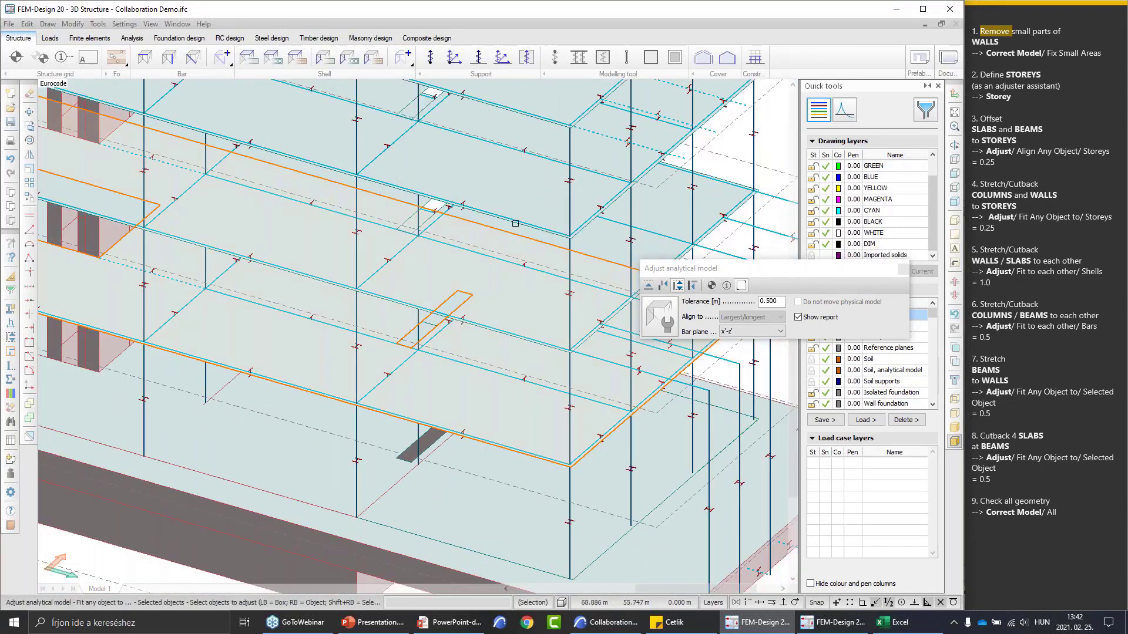
{"action": "left_click", "coordinate": [535, 411]}
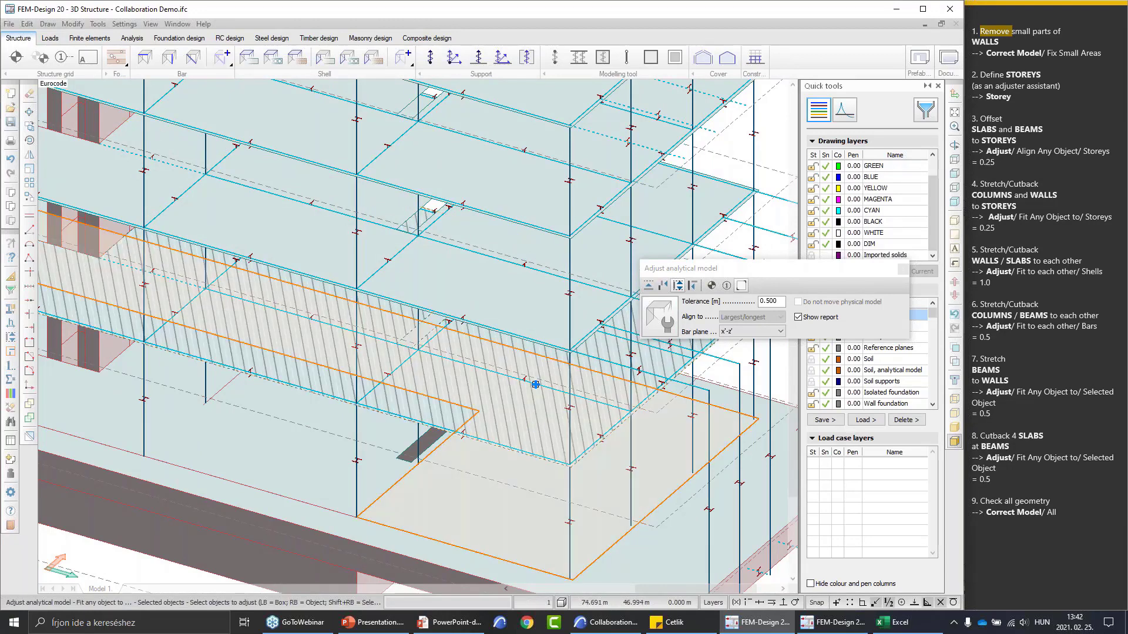
{"action": "left_click", "coordinate": [534, 319]}
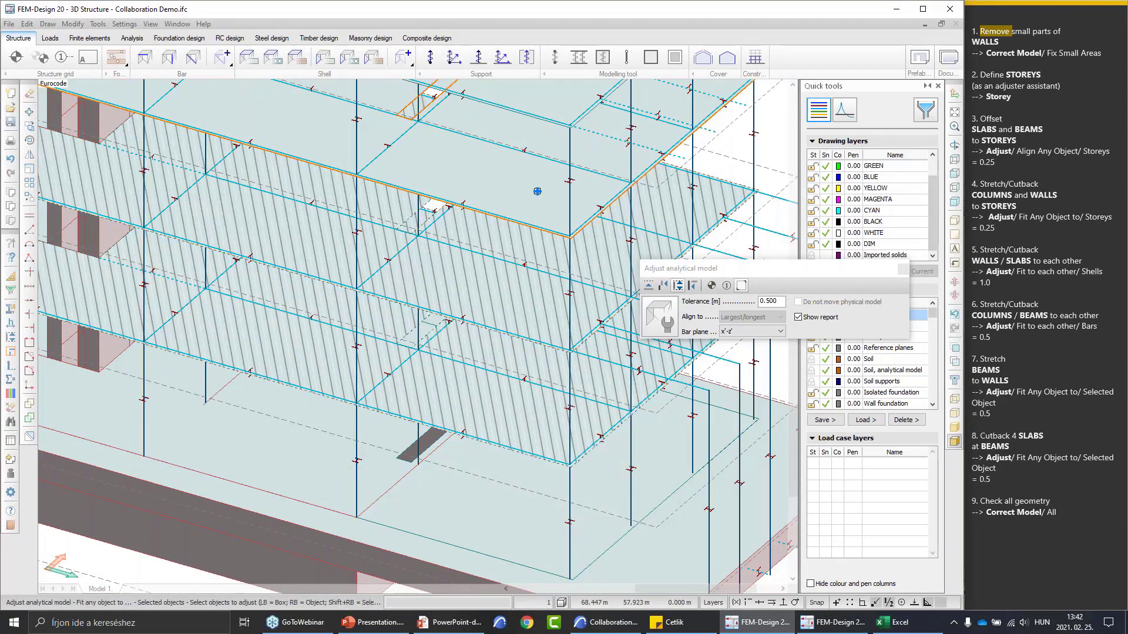
{"action": "left_click", "coordinate": [535, 197]}
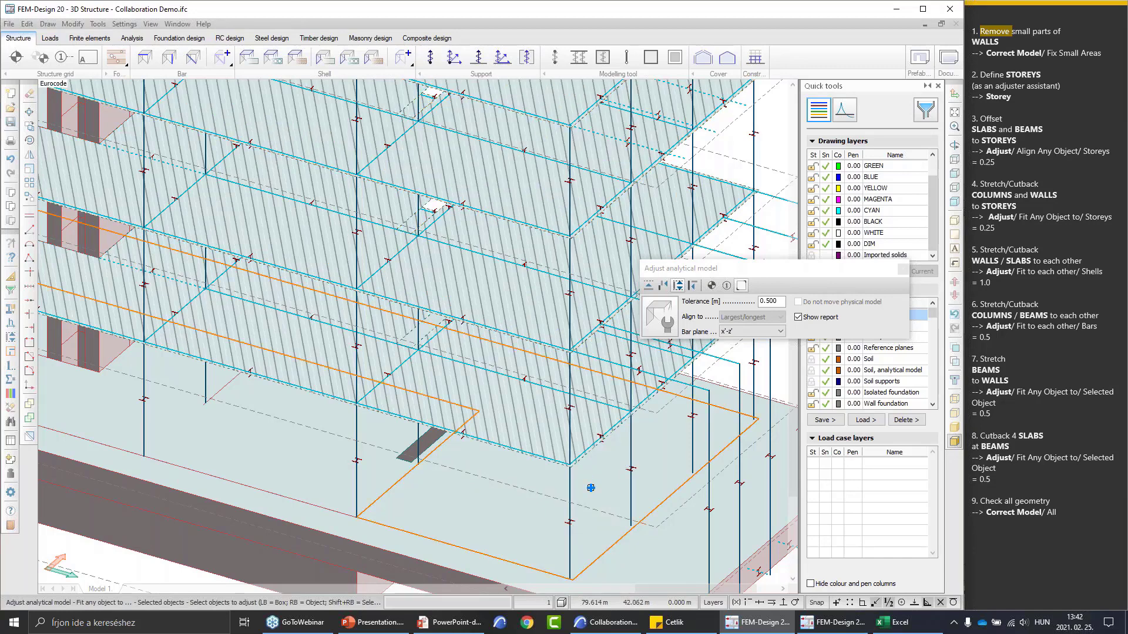
{"action": "scroll", "coordinate": [591, 487], "scroll_direction": "up", "scroll_amount": 4}
{"action": "middle_click_drag", "start_coordinate": [590, 485], "coordinate": [497, 464]}
{"action": "key", "text": "Return"}
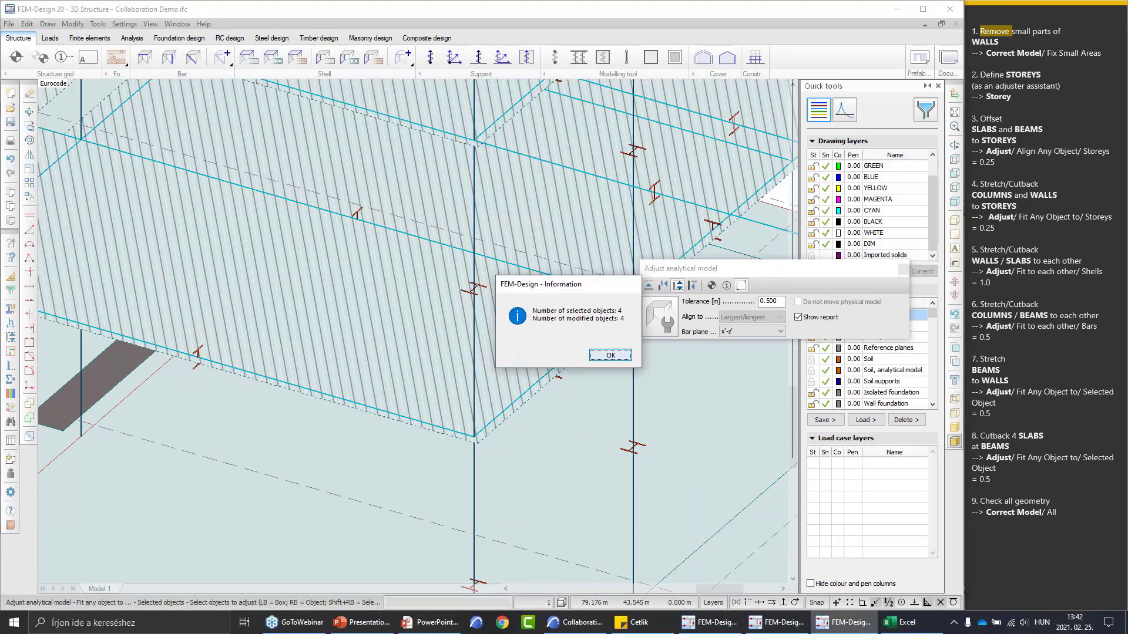
{"action": "left_click", "coordinate": [610, 355]}
Check the cut-back slab corners and the whole building, and close the analytical model adjustment
{"action": "scroll", "coordinate": [470, 418], "scroll_direction": "down", "scroll_amount": 5}
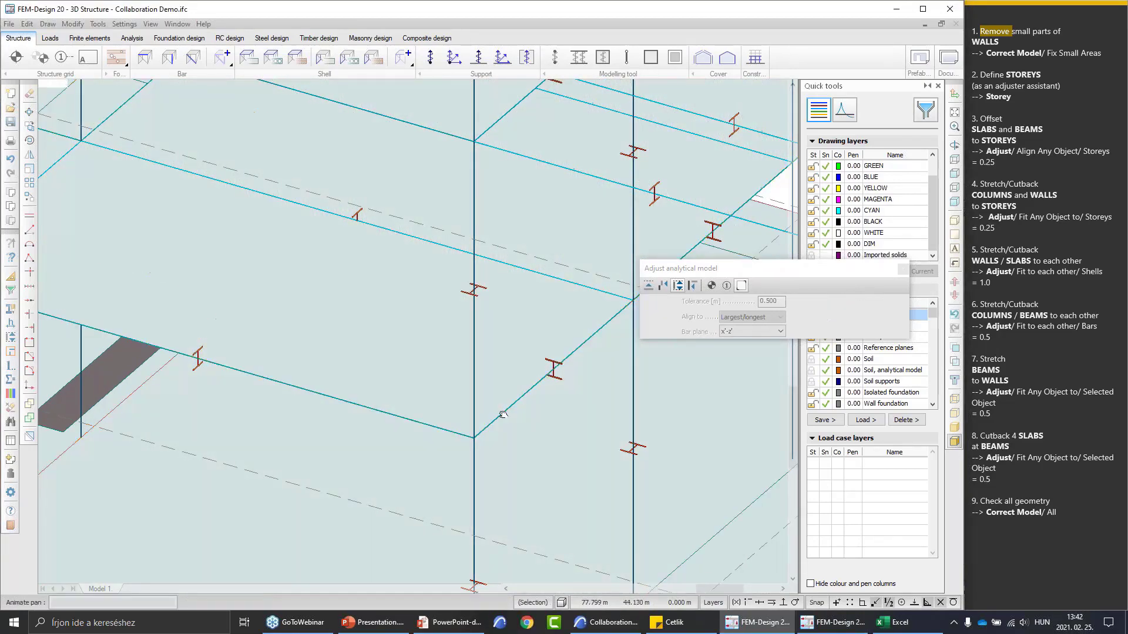
{"action": "scroll", "coordinate": [508, 388], "scroll_direction": "down", "scroll_amount": 2}
{"action": "middle_click_drag", "start_coordinate": [508, 387], "coordinate": [625, 434]}
{"action": "scroll", "coordinate": [558, 453], "scroll_direction": "down", "scroll_amount": 2}
{"action": "scroll", "coordinate": [625, 435], "scroll_direction": "down", "scroll_amount": 1}
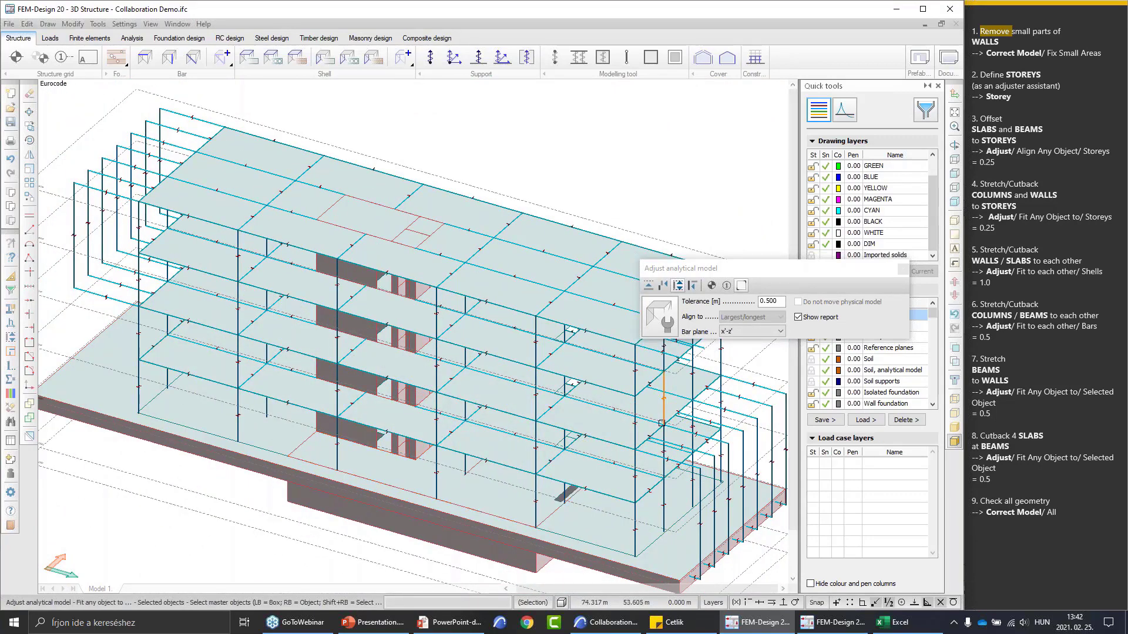
{"action": "left_click", "coordinate": [903, 271]}
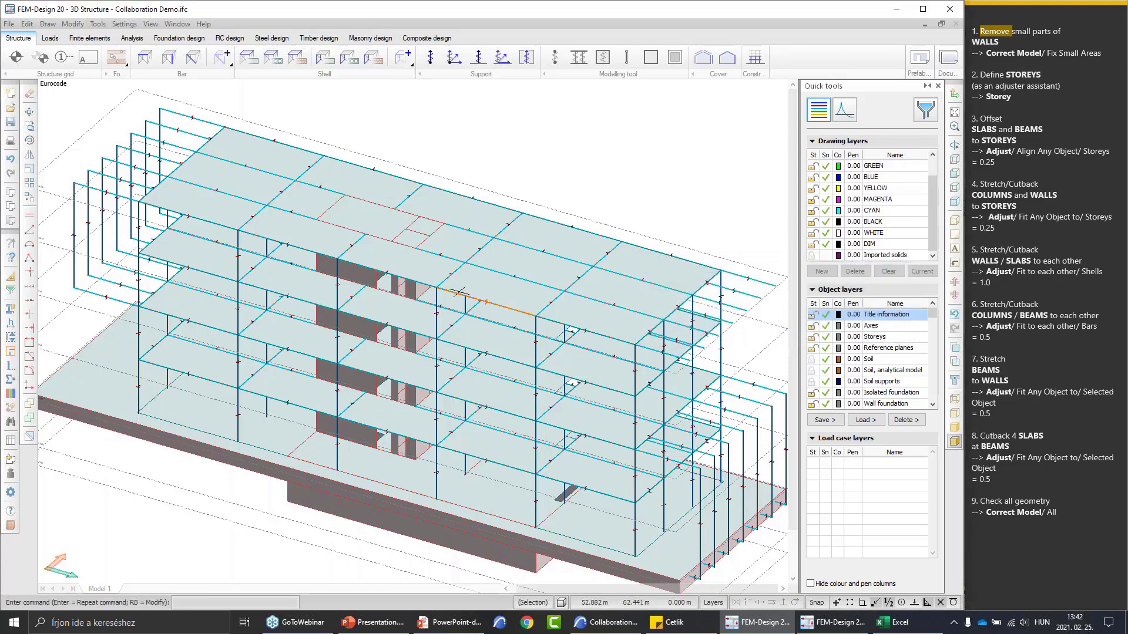
Correct the entire model automatically with every correction type enabled, apply the fixes and close the model correction
{"action": "left_click", "coordinate": [11, 351]}
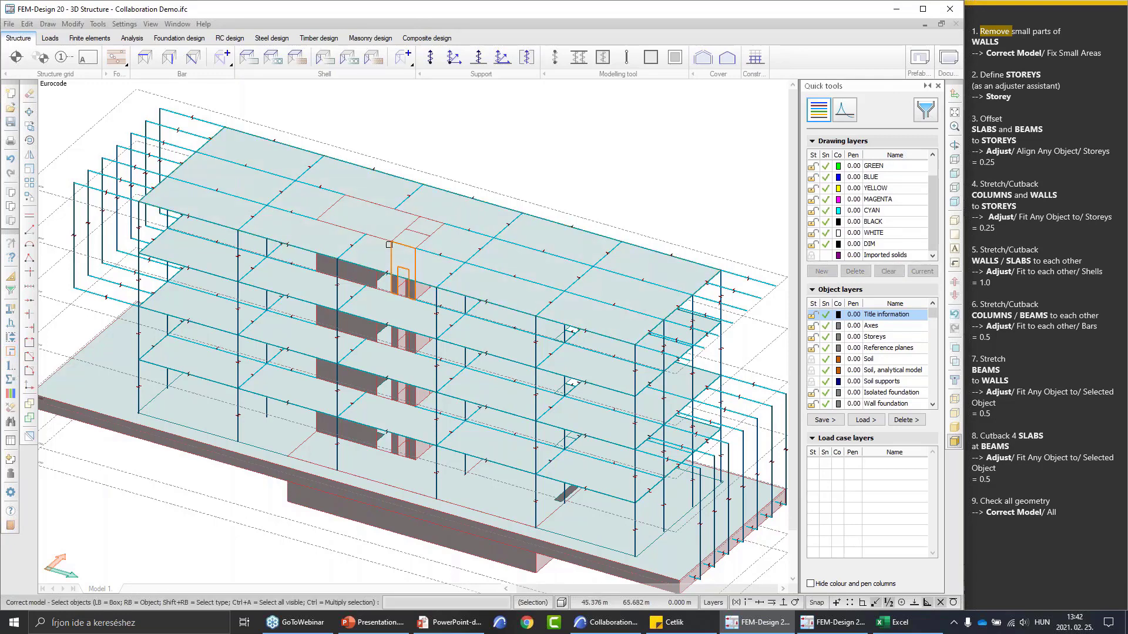
{"action": "key", "text": "ctrl+a"}
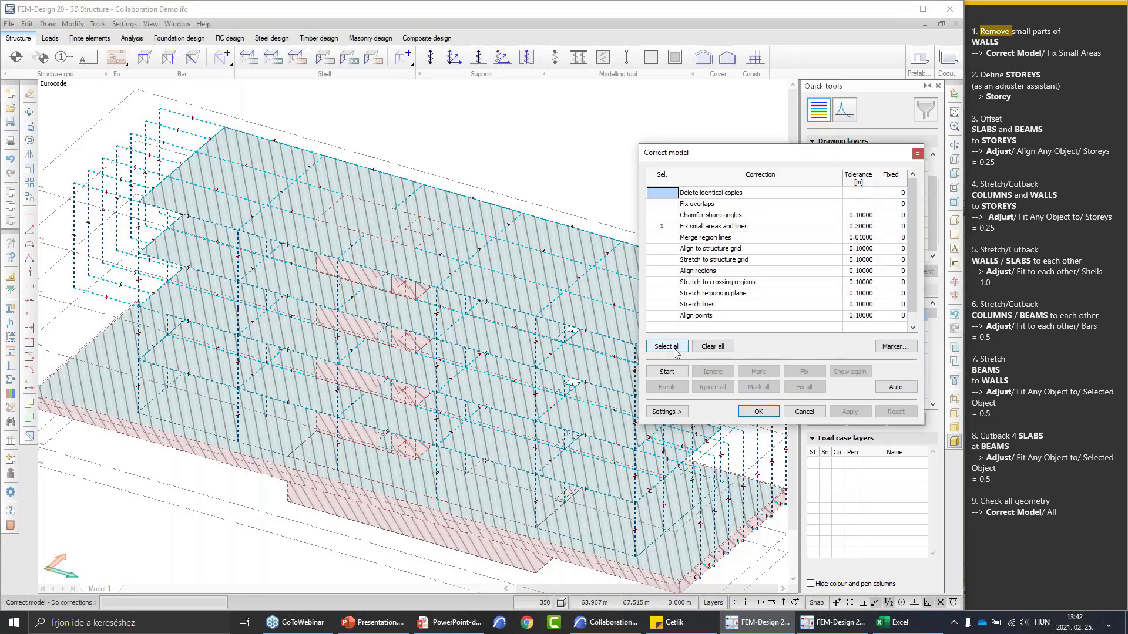
{"action": "left_click", "coordinate": [675, 352]}
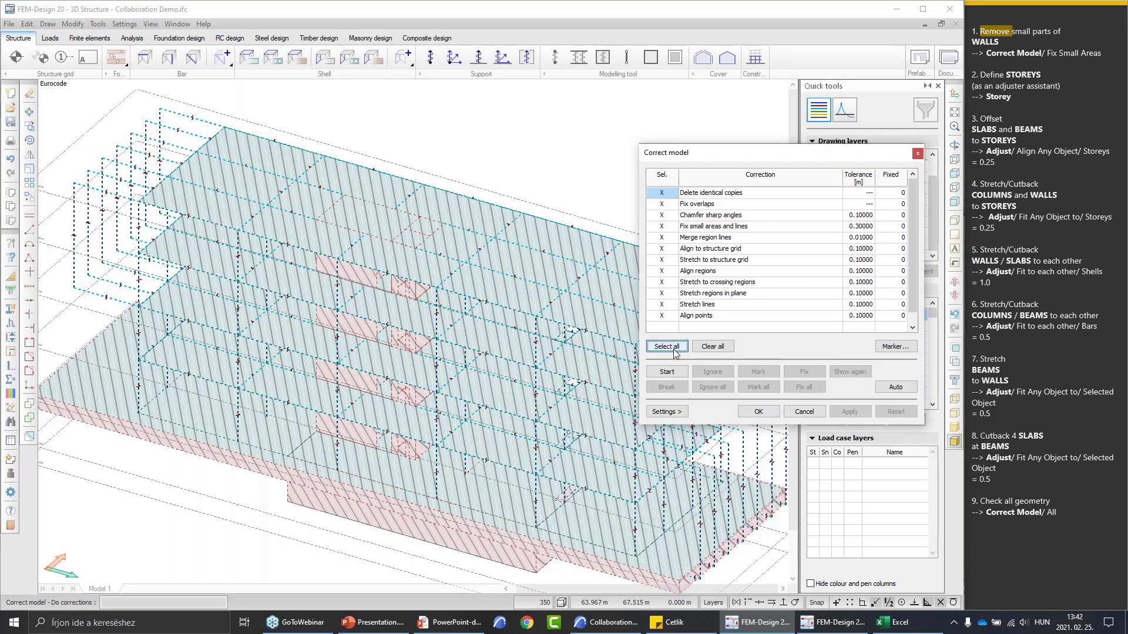
{"action": "left_click", "coordinate": [895, 387]}
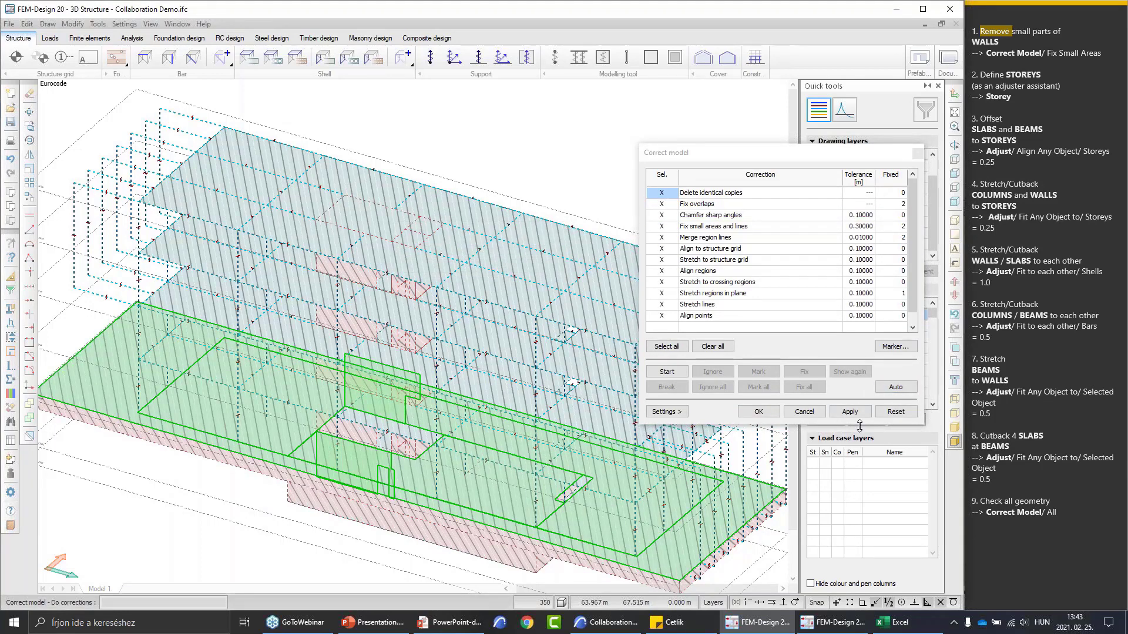
{"action": "left_click", "coordinate": [862, 414]}
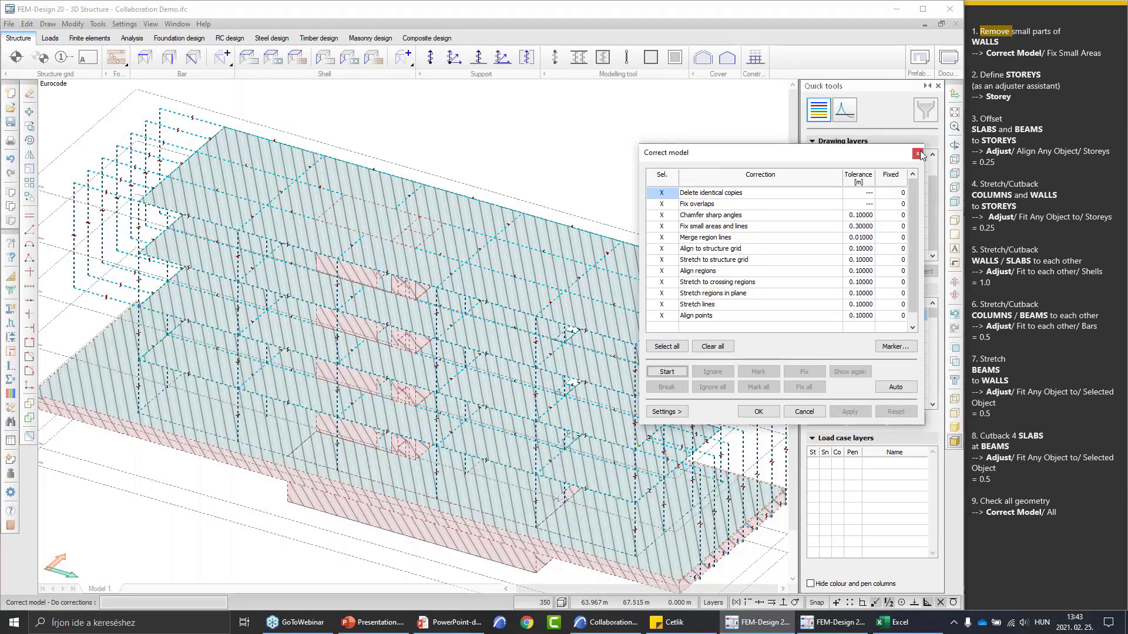
{"action": "left_click", "coordinate": [918, 154]}
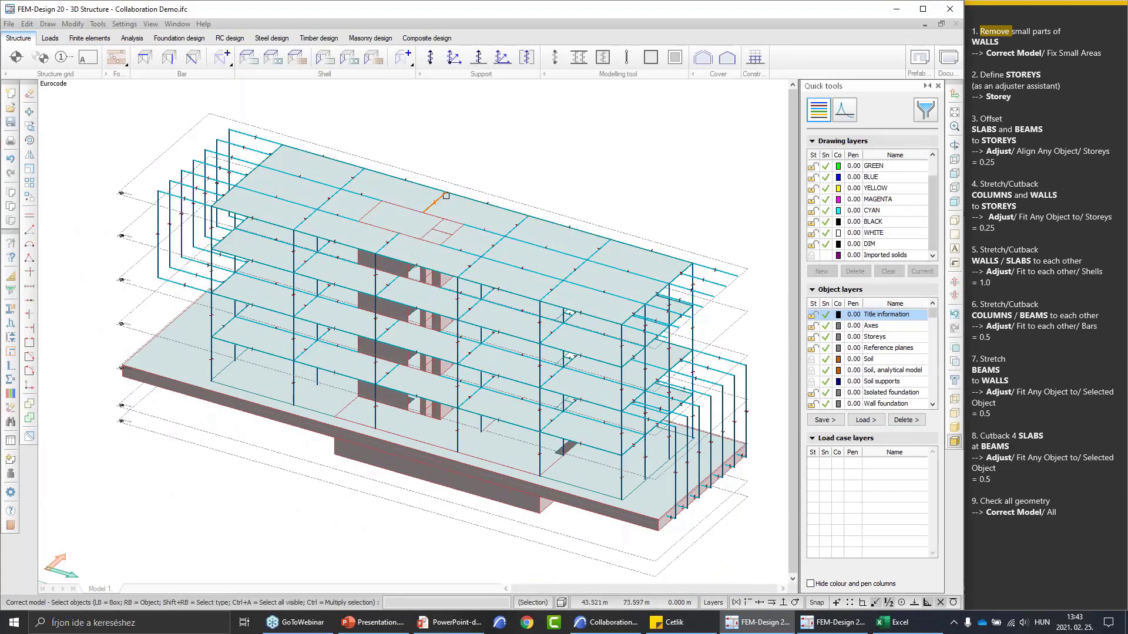
Prepare the model for analysis by generating the finite element mesh for the whole building
{"action": "left_click", "coordinate": [89, 38]}
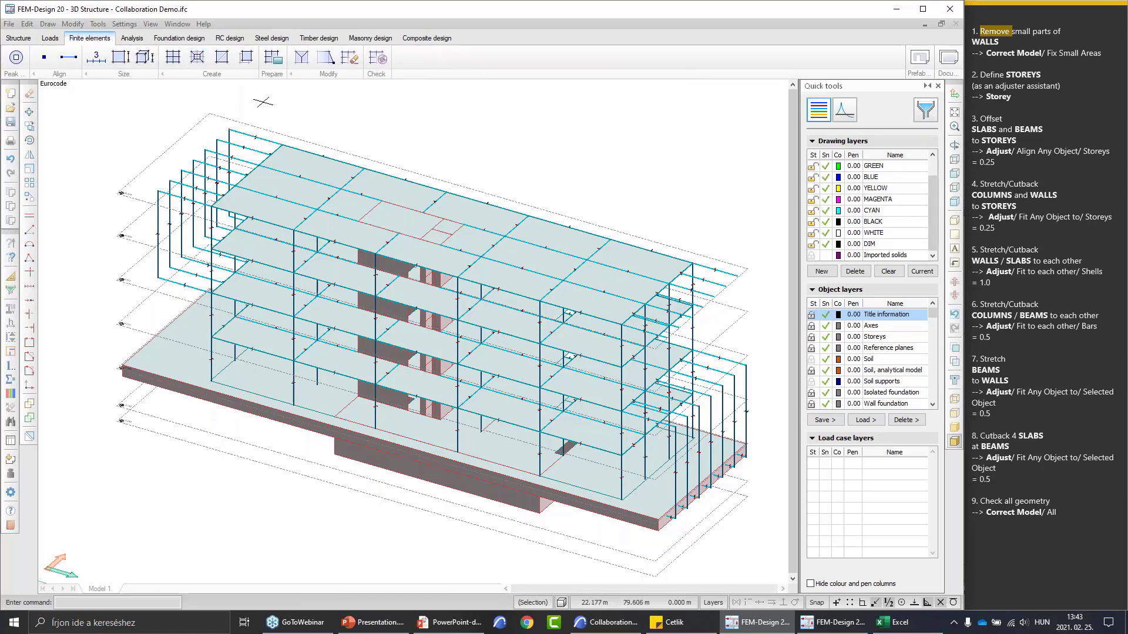
{"action": "left_click", "coordinate": [273, 57]}
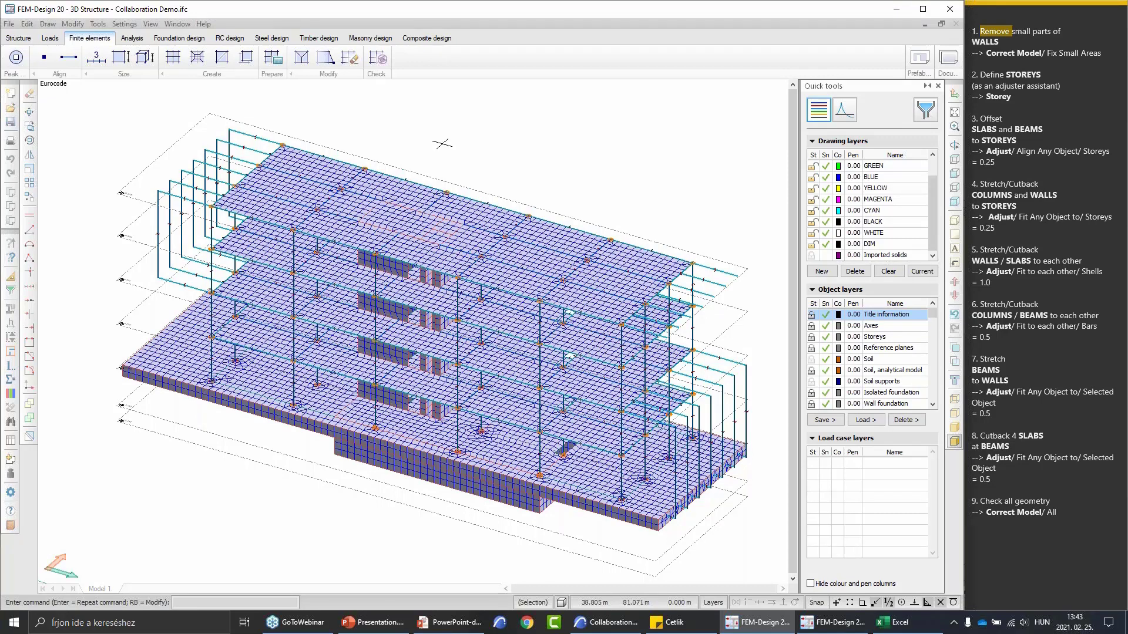
Switch to ARCHICAD, open the Bearing Model 3D view and display its structural analytical model
{"action": "double_click", "coordinate": [1064, 259]}
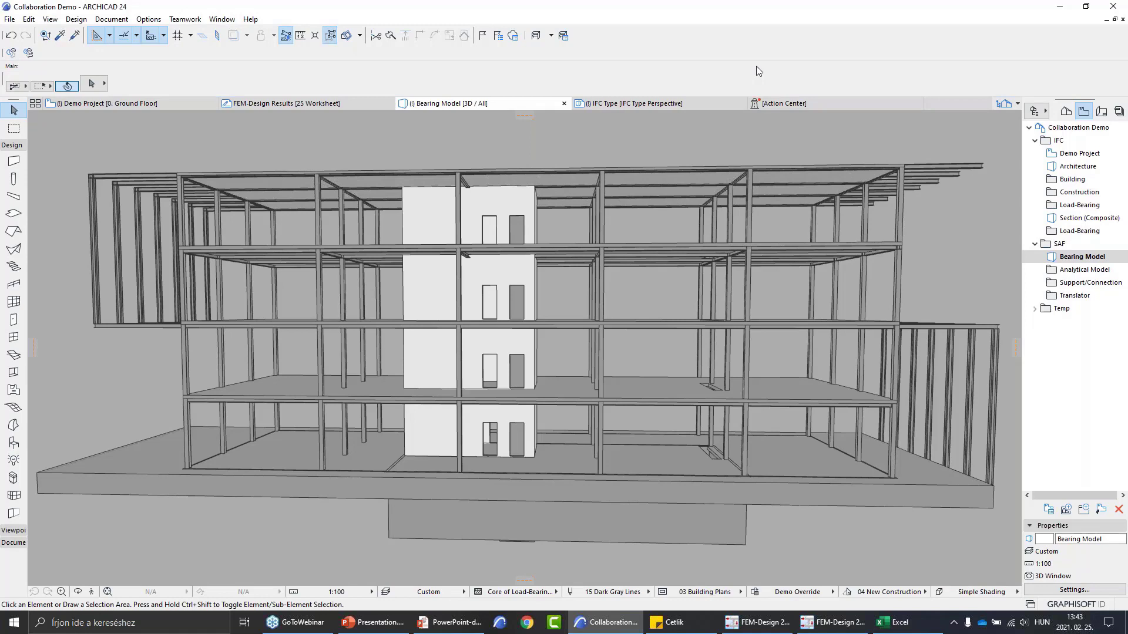
{"action": "left_click", "coordinate": [535, 36]}
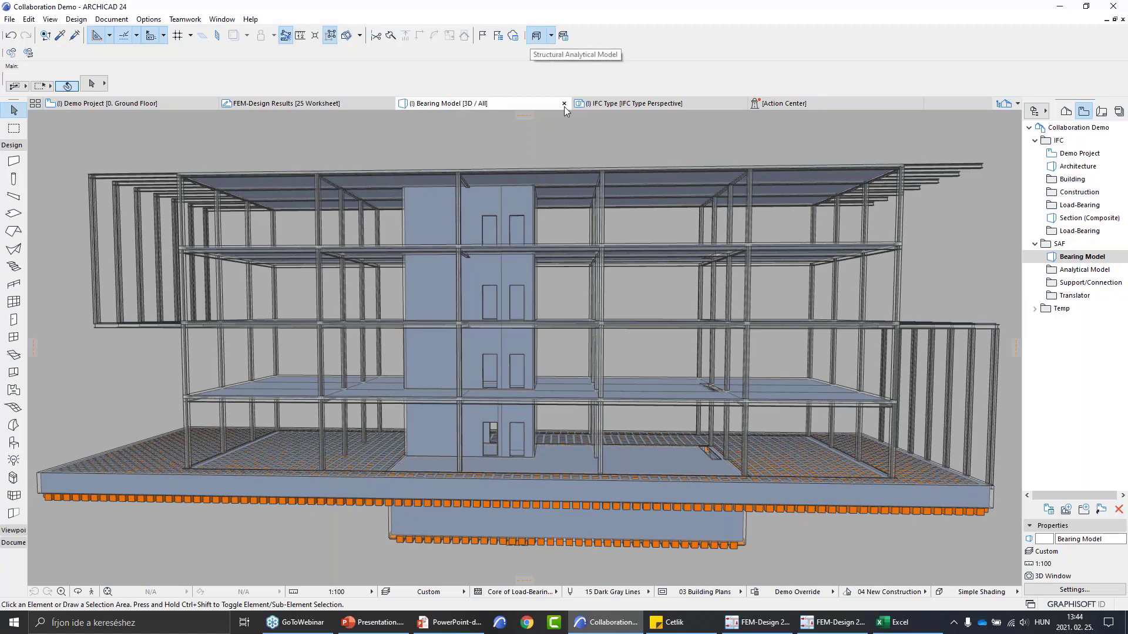
{"action": "scroll", "coordinate": [591, 398], "scroll_direction": "up", "scroll_amount": 3}
{"action": "scroll", "coordinate": [591, 397], "scroll_direction": "down", "scroll_amount": 3}
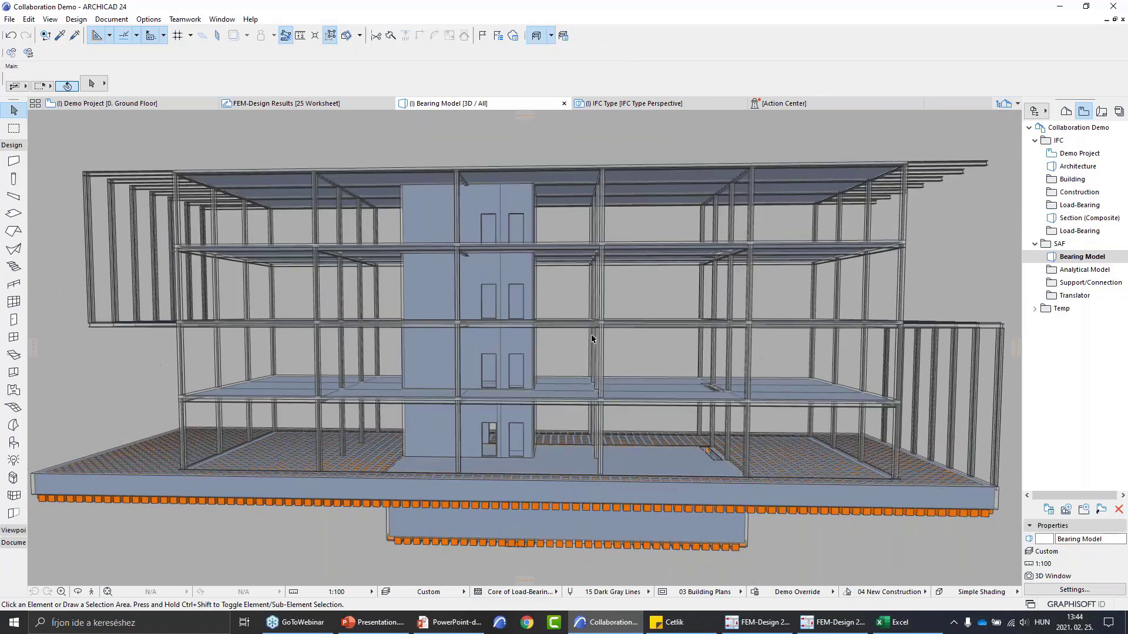
Hide the physical columns and beams so that only the analytical members are displayed in the Bearing Model
{"action": "left_click", "coordinate": [551, 36]}
{"action": "left_click", "coordinate": [563, 54]}
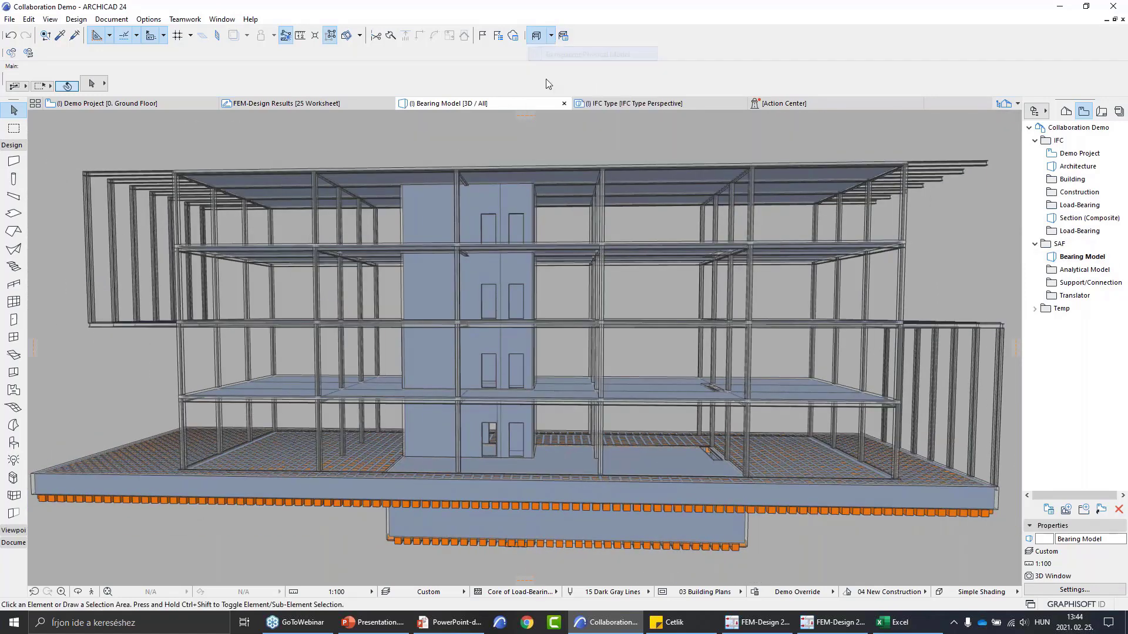
{"action": "scroll", "coordinate": [558, 313], "scroll_direction": "down", "scroll_amount": 1}
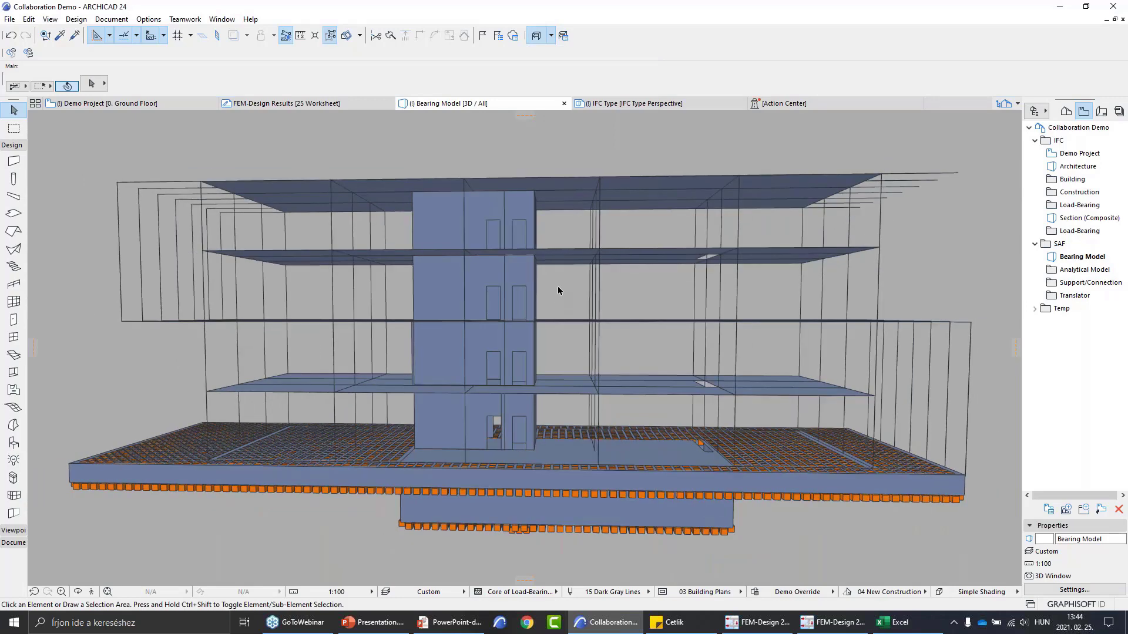
Display the analytical nodes and examine them at the upper corner with the cantilevered frames and beside the core walls
{"action": "left_click", "coordinate": [551, 37]}
{"action": "left_click", "coordinate": [551, 71]}
{"action": "scroll", "coordinate": [167, 170], "scroll_direction": "up", "scroll_amount": 4}
{"action": "middle_click_drag", "start_coordinate": [168, 170], "coordinate": [281, 198]}
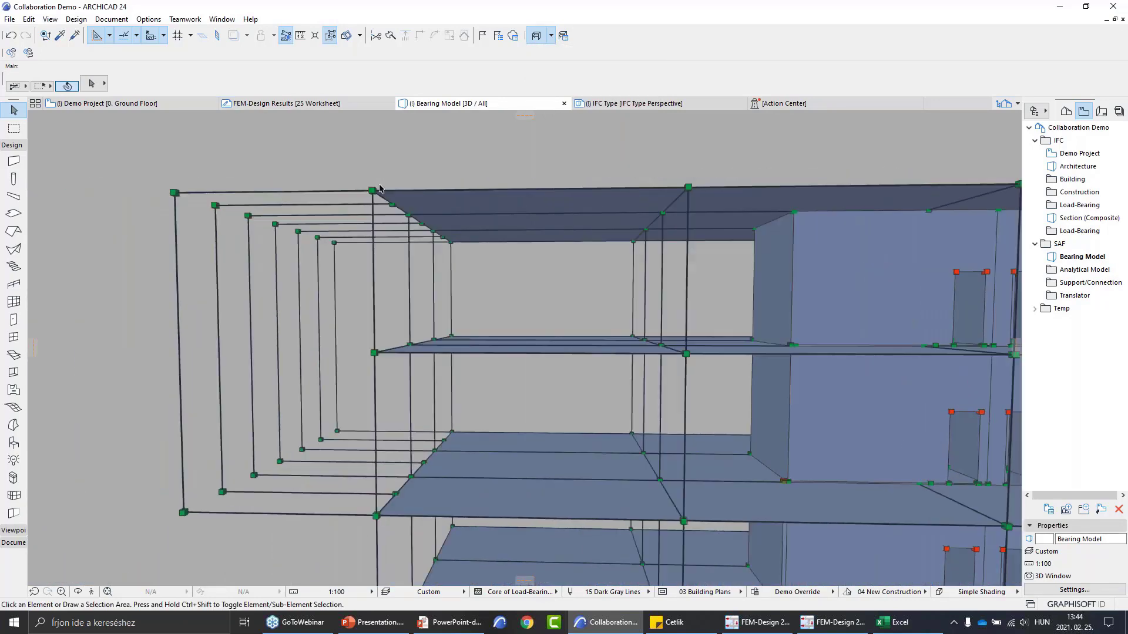
{"action": "scroll", "coordinate": [398, 262], "scroll_direction": "down", "scroll_amount": 5}
{"action": "scroll", "coordinate": [460, 274], "scroll_direction": "up", "scroll_amount": 1}
{"action": "middle_click_drag", "start_coordinate": [461, 274], "coordinate": [393, 253]}
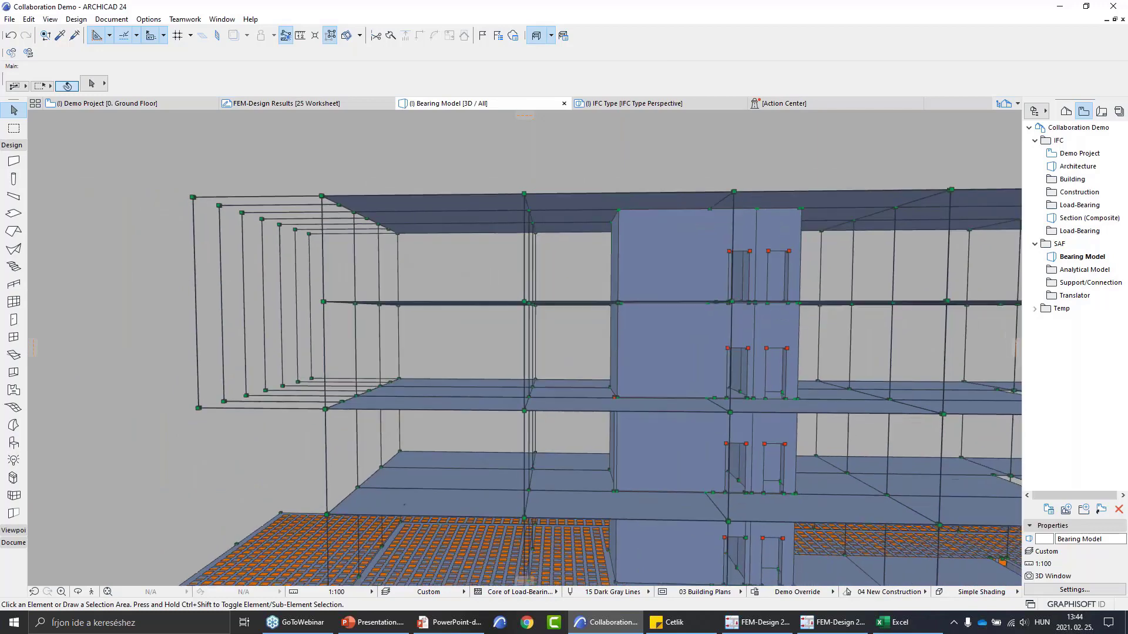
Display the member end release markers and examine the roof beam ends, the lower storeys and the foundation slab supports
{"action": "left_click", "coordinate": [551, 36]}
{"action": "left_click", "coordinate": [552, 87]}
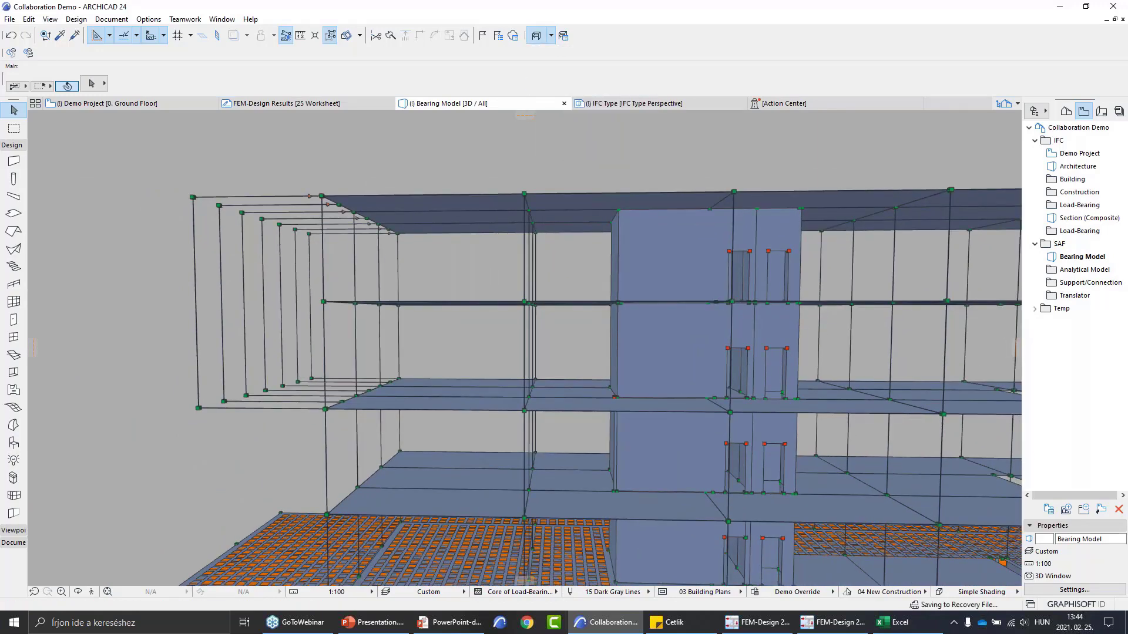
{"action": "scroll", "coordinate": [281, 176], "scroll_direction": "up", "scroll_amount": 4}
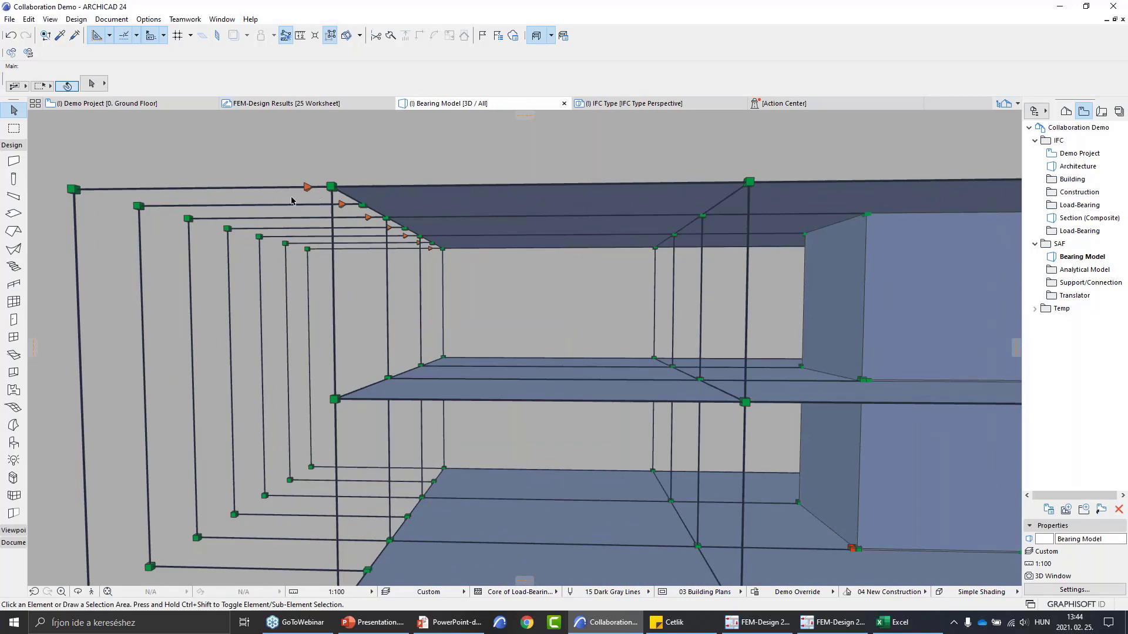
{"action": "scroll", "coordinate": [311, 206], "scroll_direction": "up", "scroll_amount": 1}
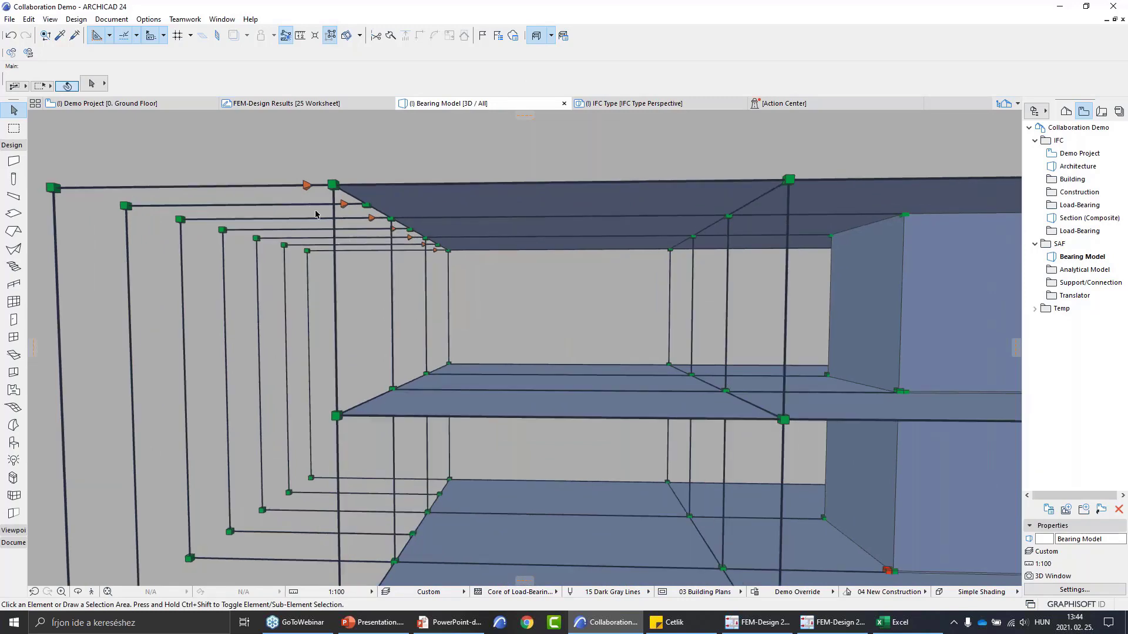
{"action": "scroll", "coordinate": [282, 177], "scroll_direction": "down", "scroll_amount": 2}
{"action": "scroll", "coordinate": [454, 343], "scroll_direction": "down", "scroll_amount": 4}
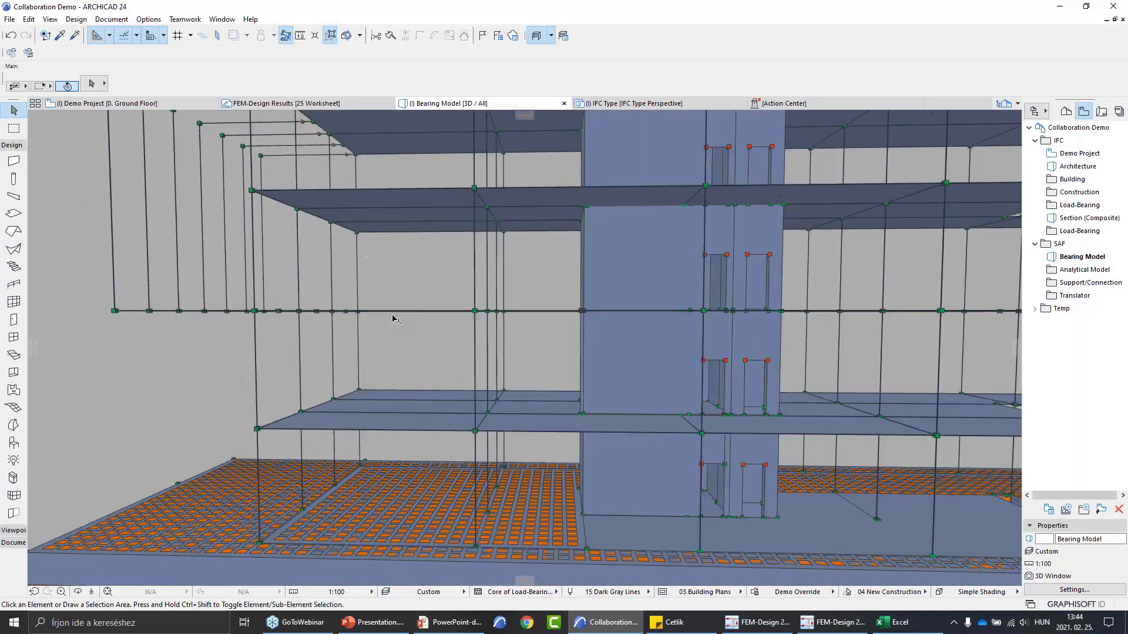
{"action": "scroll", "coordinate": [292, 406], "scroll_direction": "up", "scroll_amount": 2}
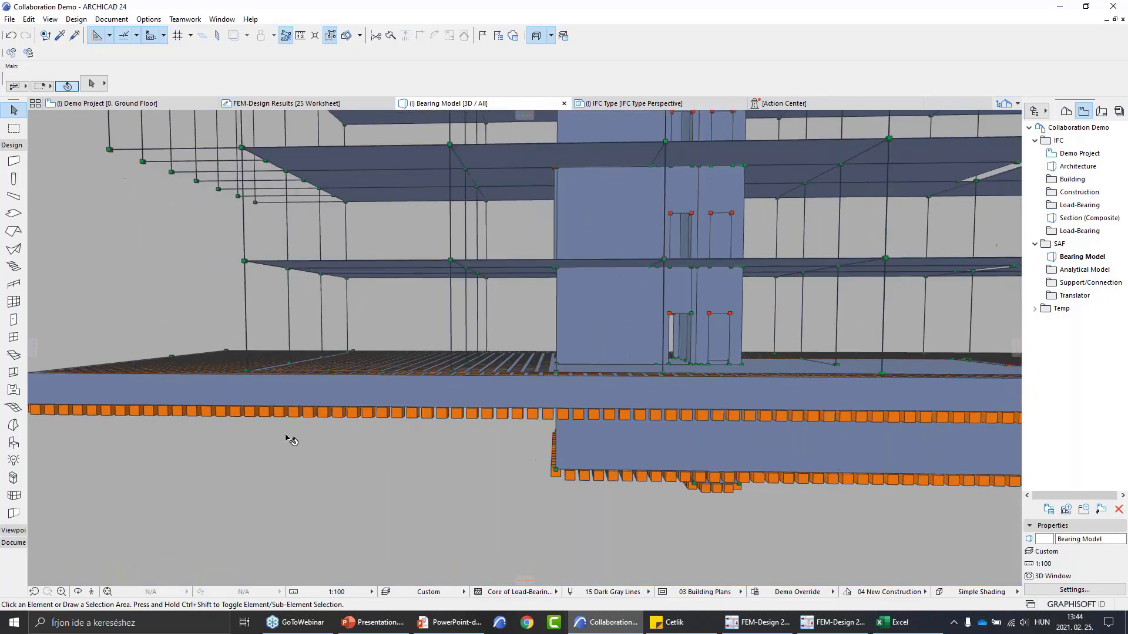
{"action": "scroll", "coordinate": [465, 333], "scroll_direction": "down", "scroll_amount": 3}
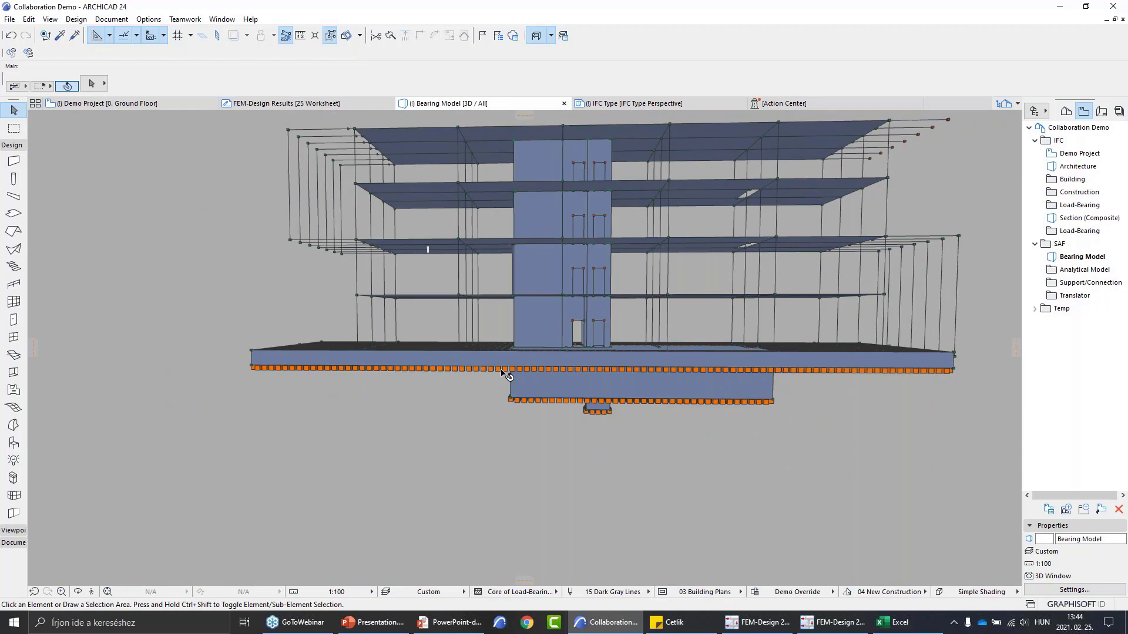
{"action": "middle_click_drag", "start_coordinate": [435, 366], "coordinate": [392, 438]}
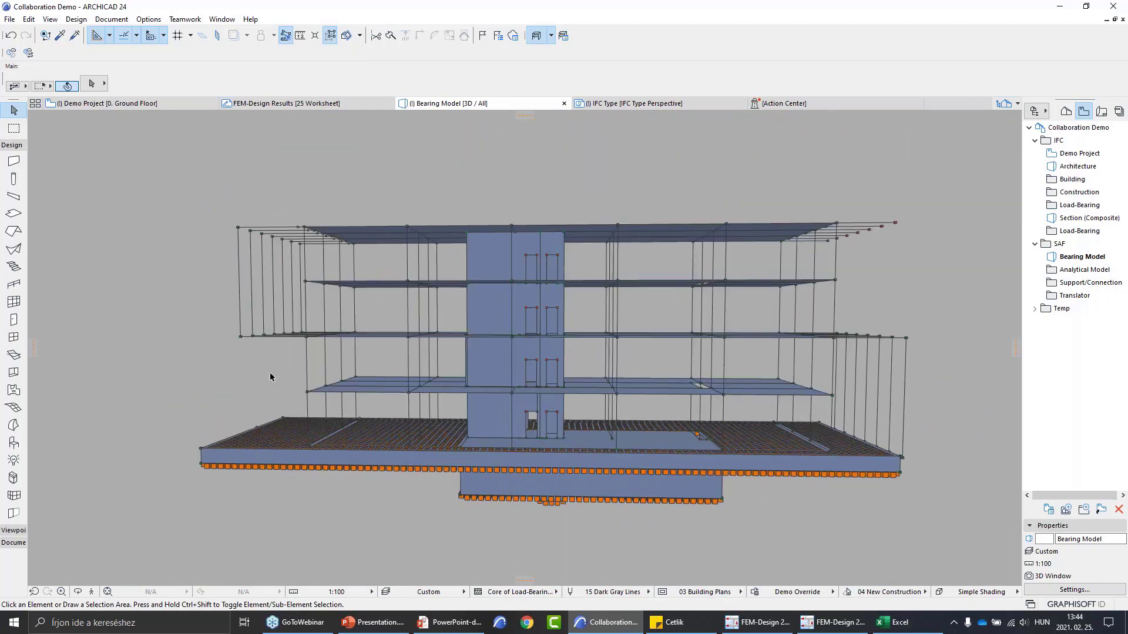
Open the SAF translators and display the material and profile mapping of the Export translator
{"action": "left_click", "coordinate": [9, 18]}
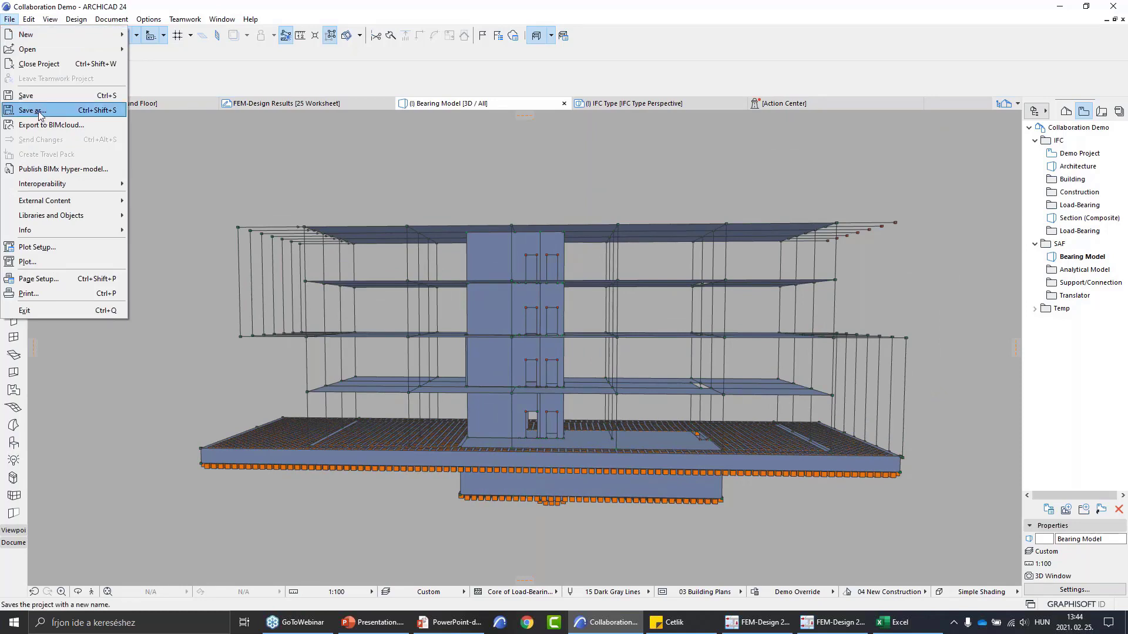
{"action": "mouse_move", "coordinate": [63, 185]}
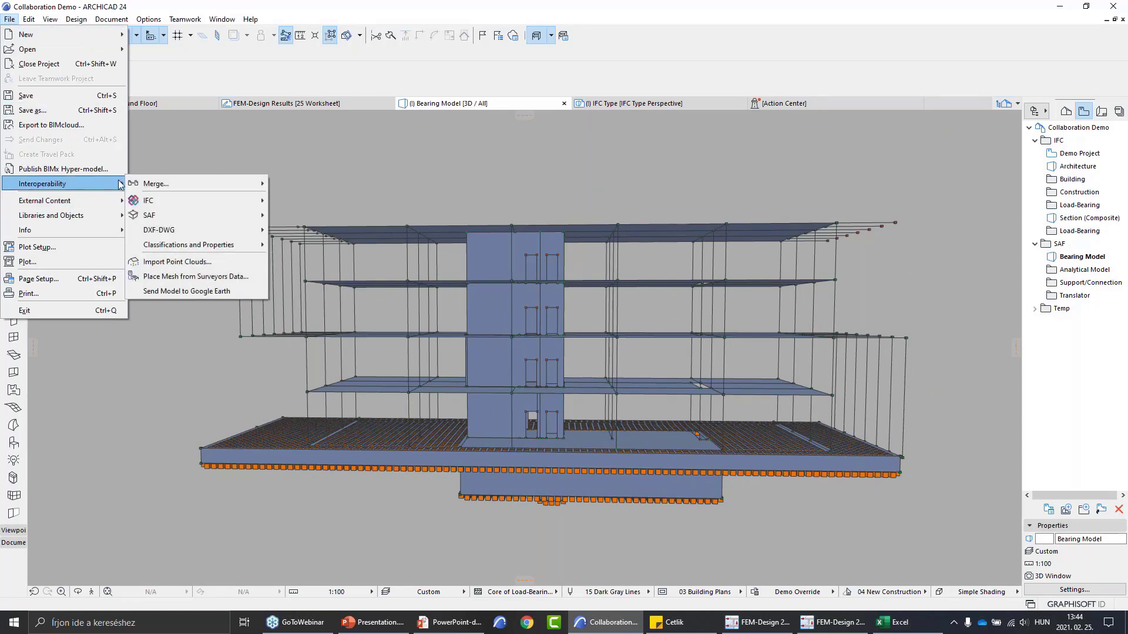
{"action": "mouse_move", "coordinate": [166, 218]}
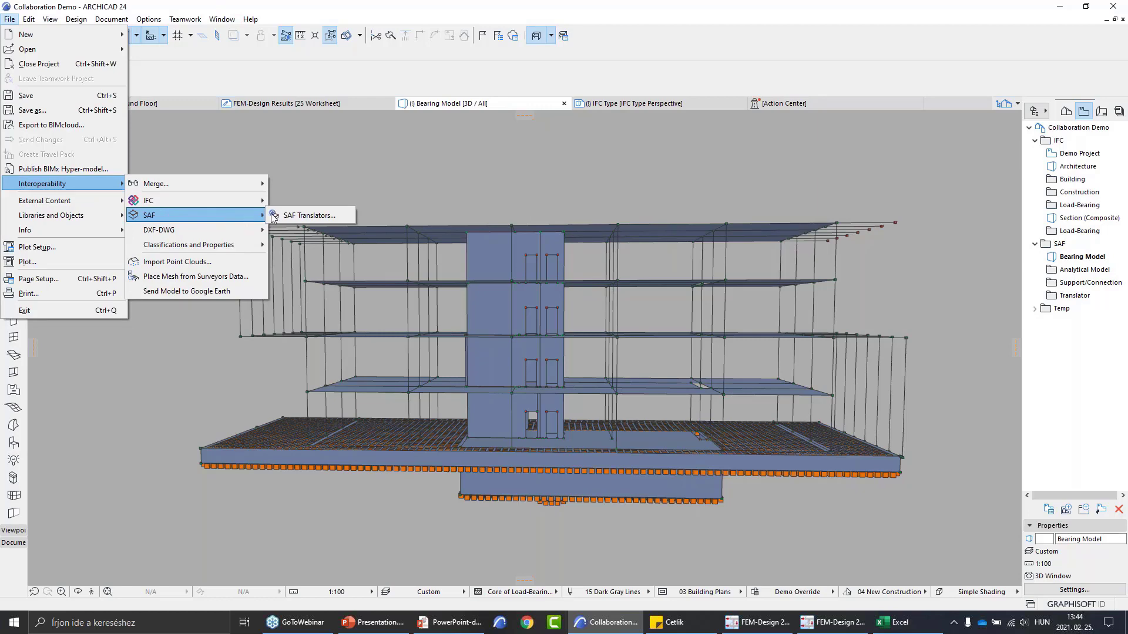
{"action": "left_click", "coordinate": [290, 216]}
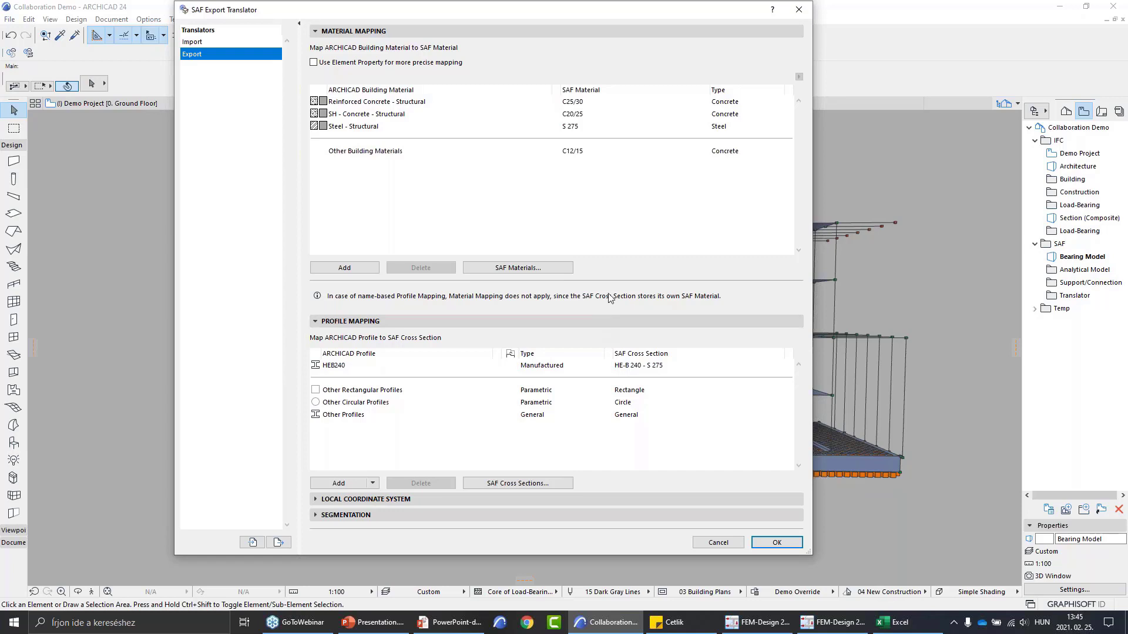
Try importing SAF materials from the SAF folder's FEM-Design Material-Profile Catalogue for AC24 SAF.xlsx file
{"action": "left_click", "coordinate": [518, 267]}
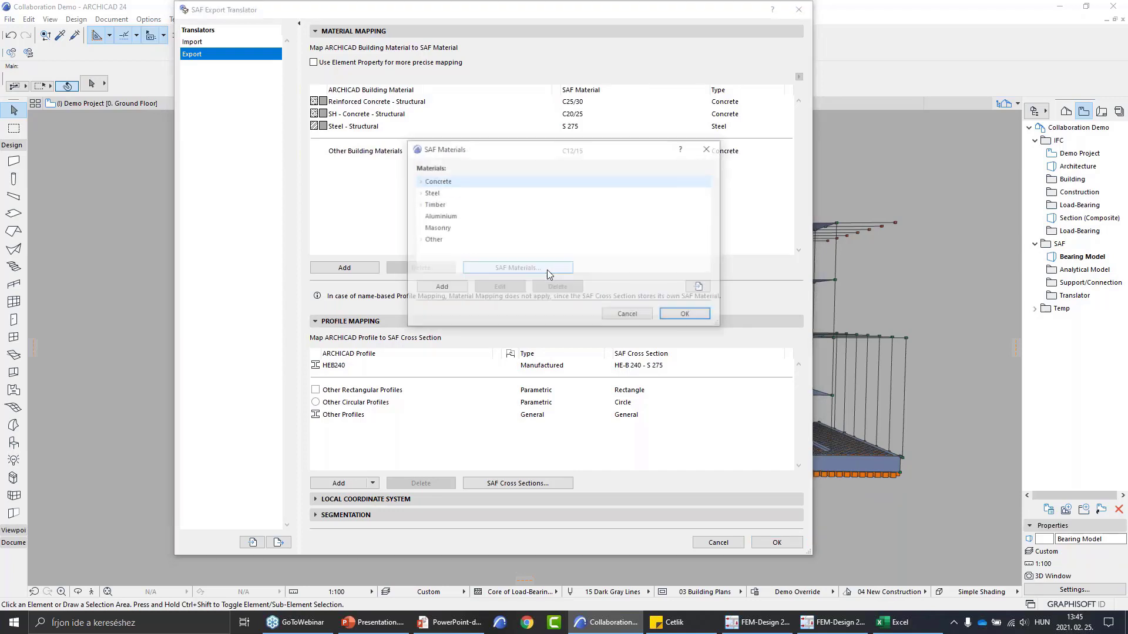
{"action": "left_click", "coordinate": [700, 288]}
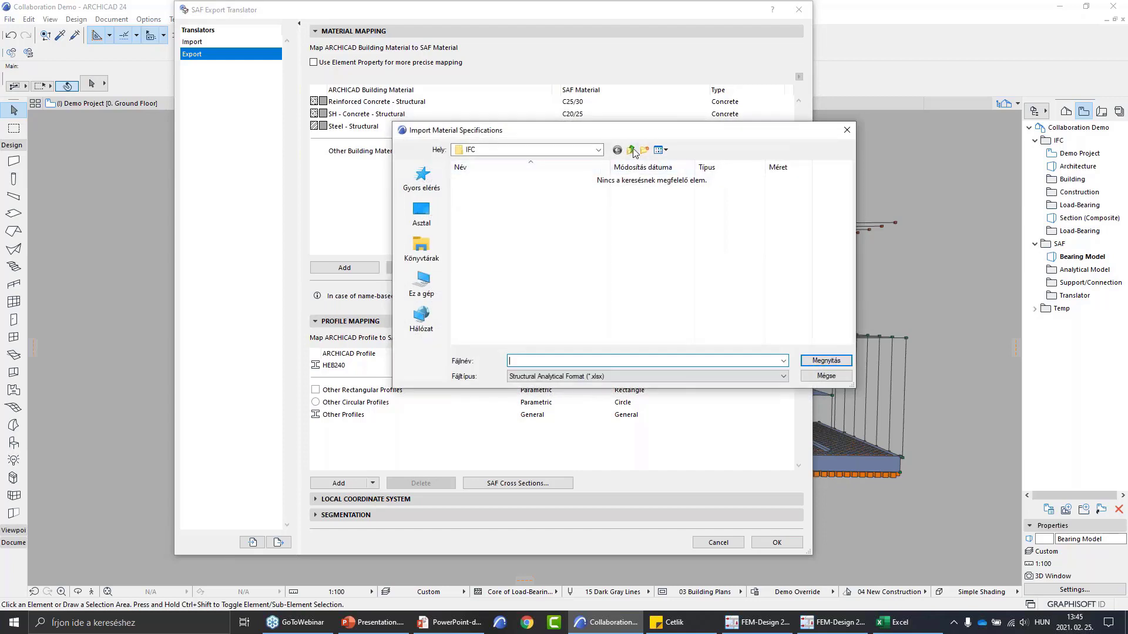
{"action": "double_click", "coordinate": [604, 176]}
{"action": "left_click", "coordinate": [513, 193]}
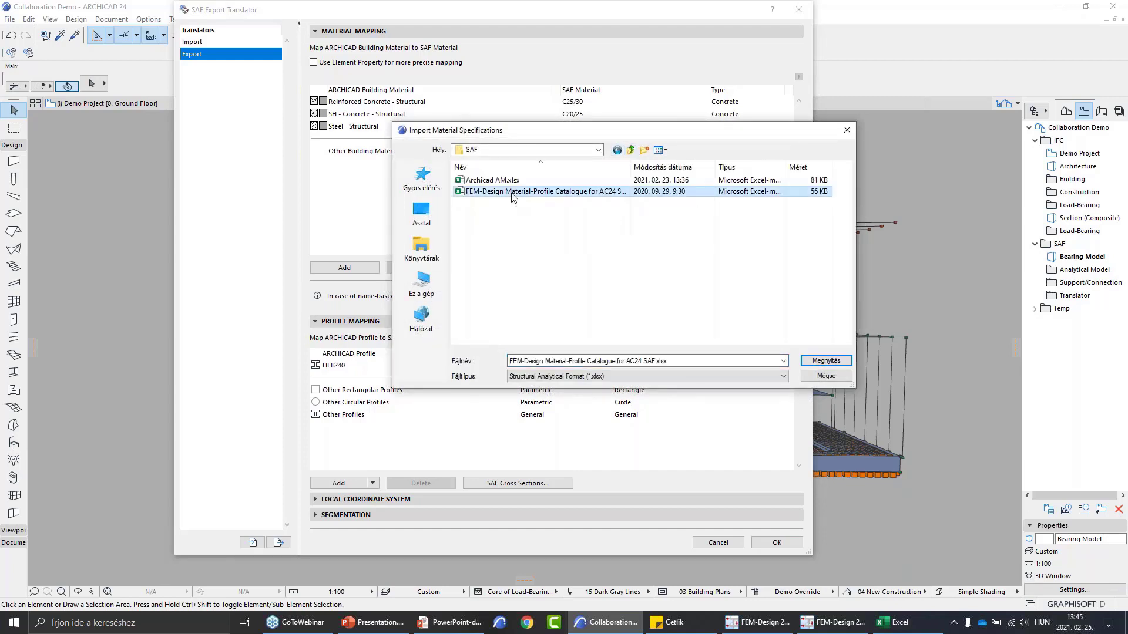
{"action": "left_click", "coordinate": [822, 360]}
Look through the concrete and steel grades in the SAF materials list, and cancel the material changes
{"action": "left_click", "coordinate": [418, 180]}
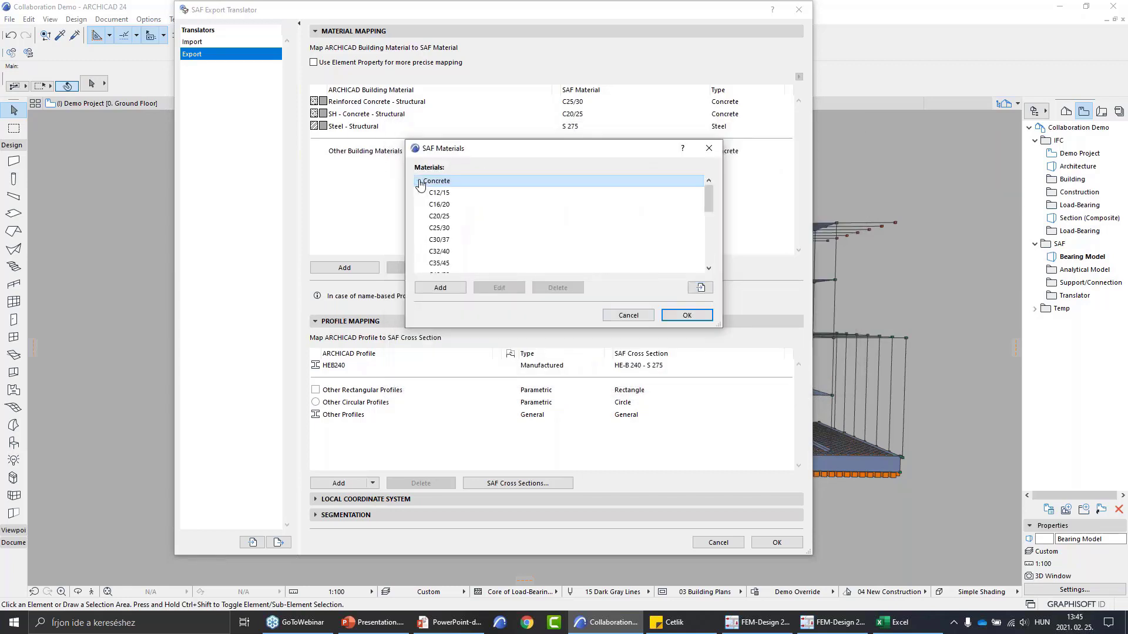
{"action": "scroll", "coordinate": [426, 219], "scroll_direction": "down", "scroll_amount": 4}
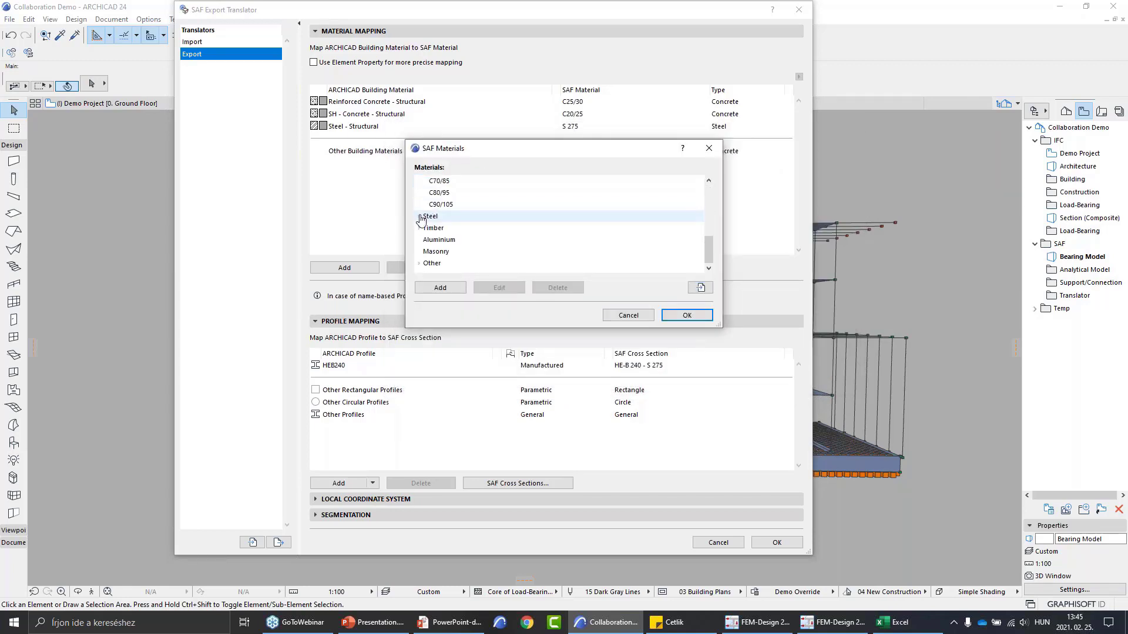
{"action": "scroll", "coordinate": [421, 221], "scroll_direction": "down", "scroll_amount": 6}
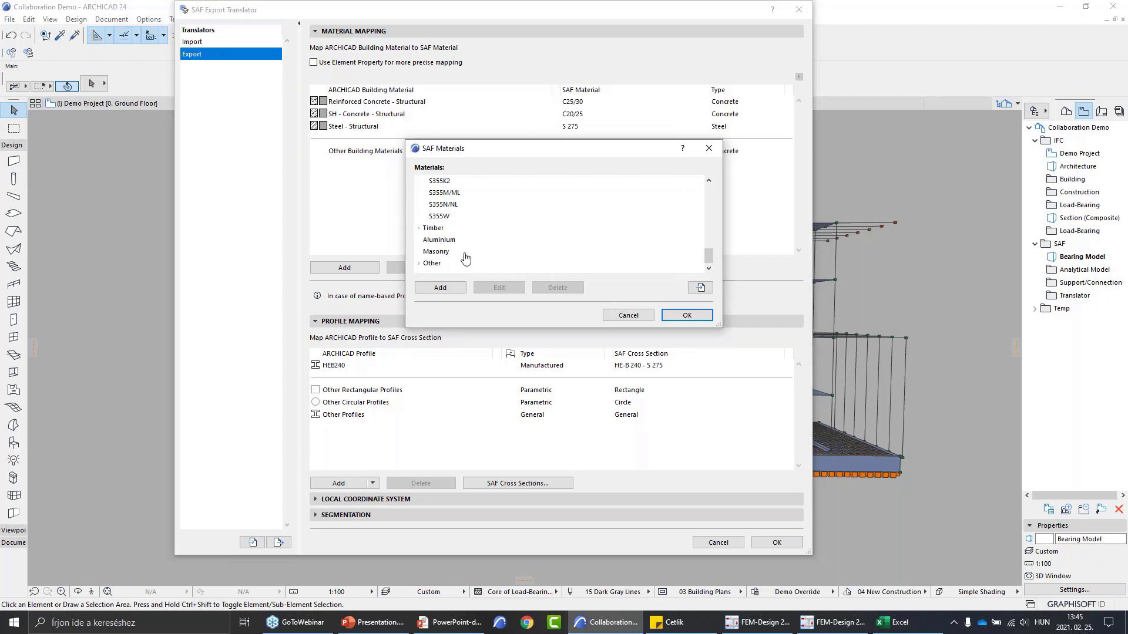
{"action": "left_click", "coordinate": [627, 315]}
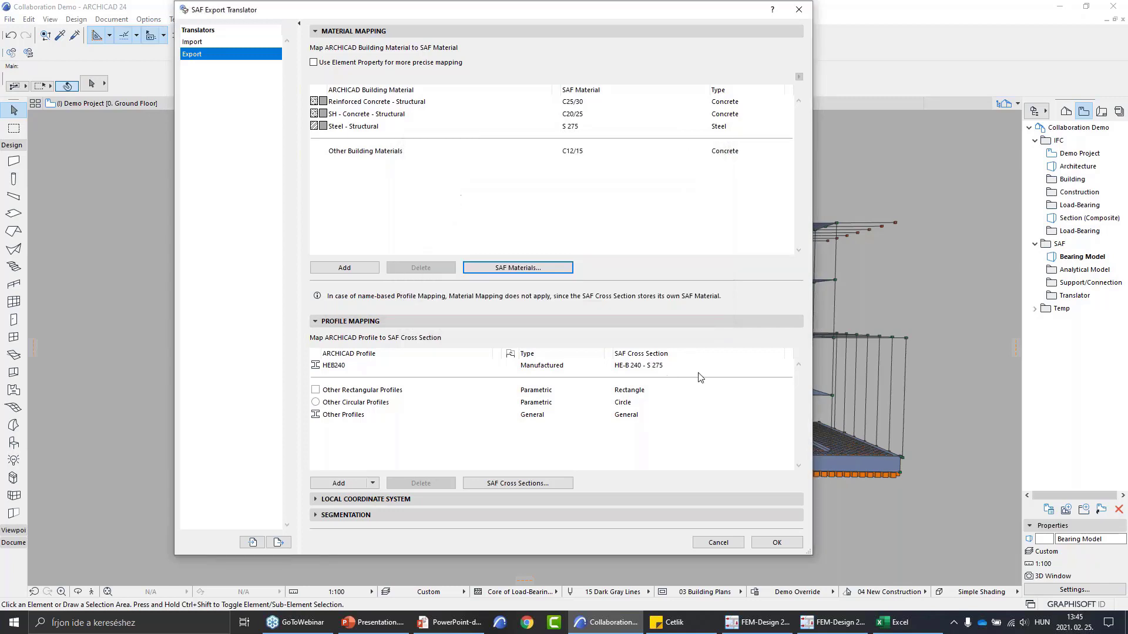
Look through the SAF cross sections available for mapping the HEB240 profile
{"action": "left_click", "coordinate": [699, 367]}
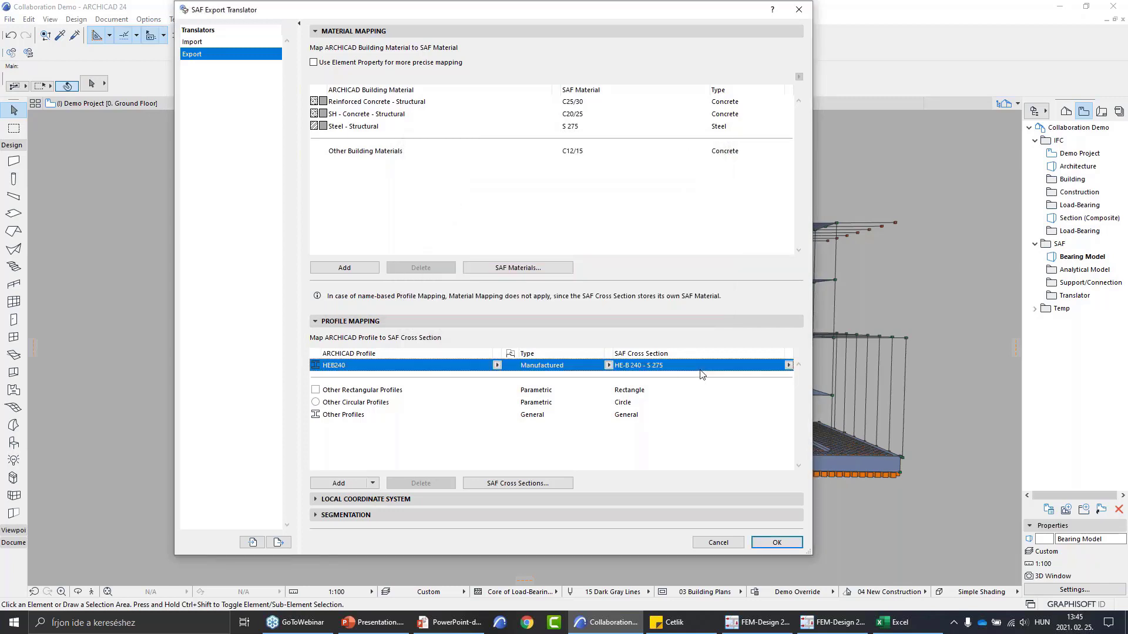
{"action": "left_click", "coordinate": [789, 365]}
{"action": "left_click_drag", "start_coordinate": [898, 351], "coordinate": [895, 446]}
{"action": "left_click", "coordinate": [680, 464]}
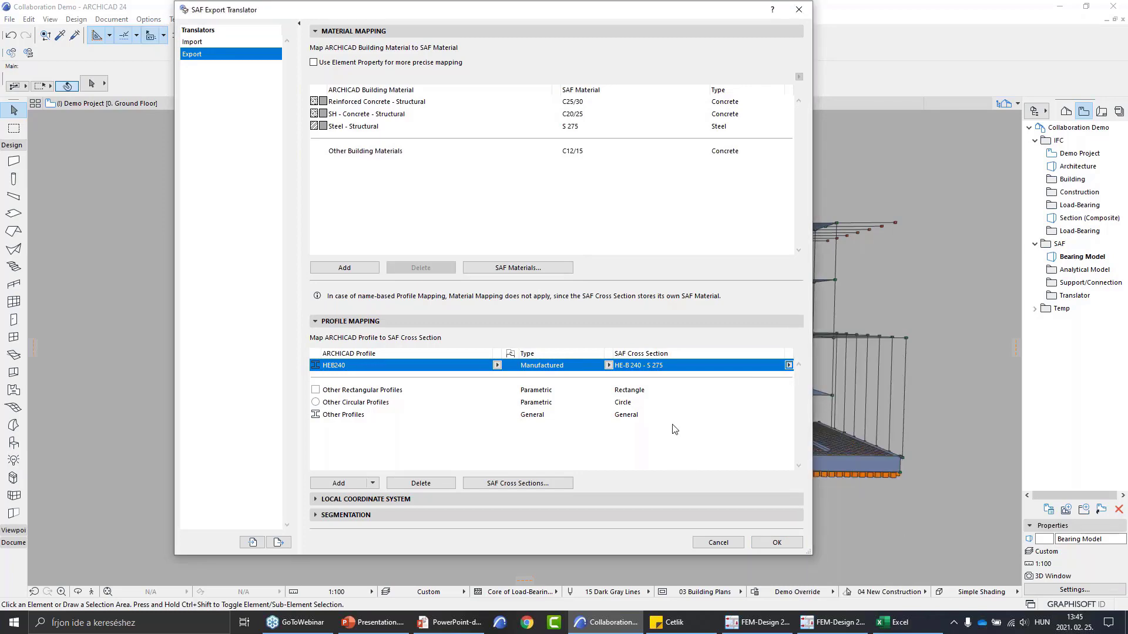